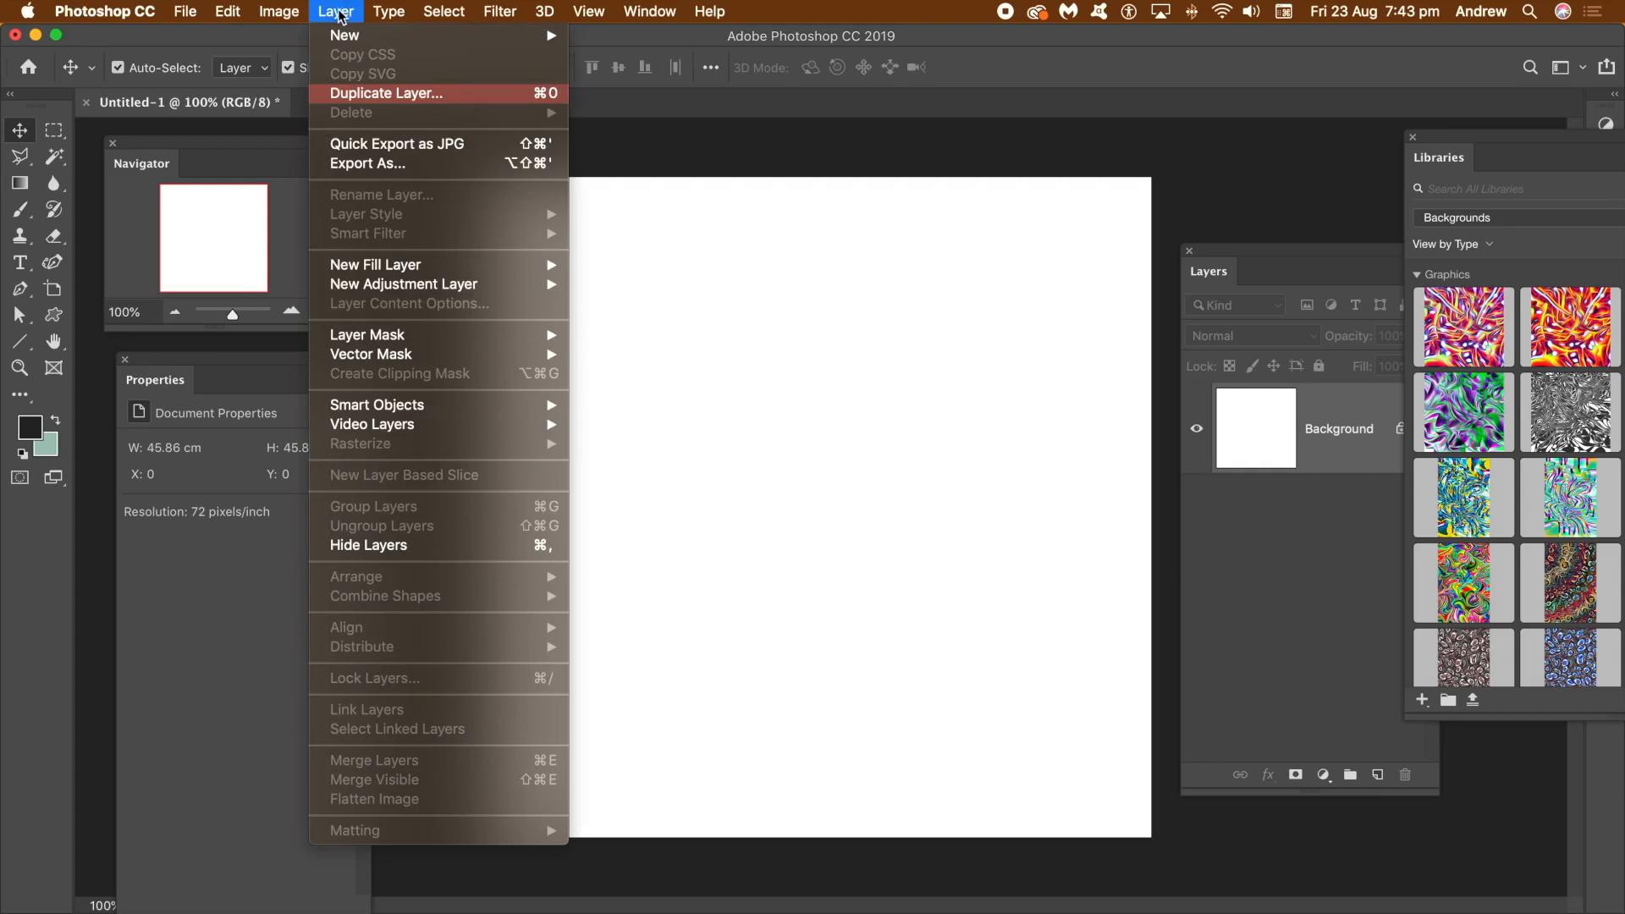
# Add a gradient fill layer using the green, crimson, orange and dark purple preset, and move the Layers panel clear of the Libraries panel
pyautogui.moveTo(373, 267)
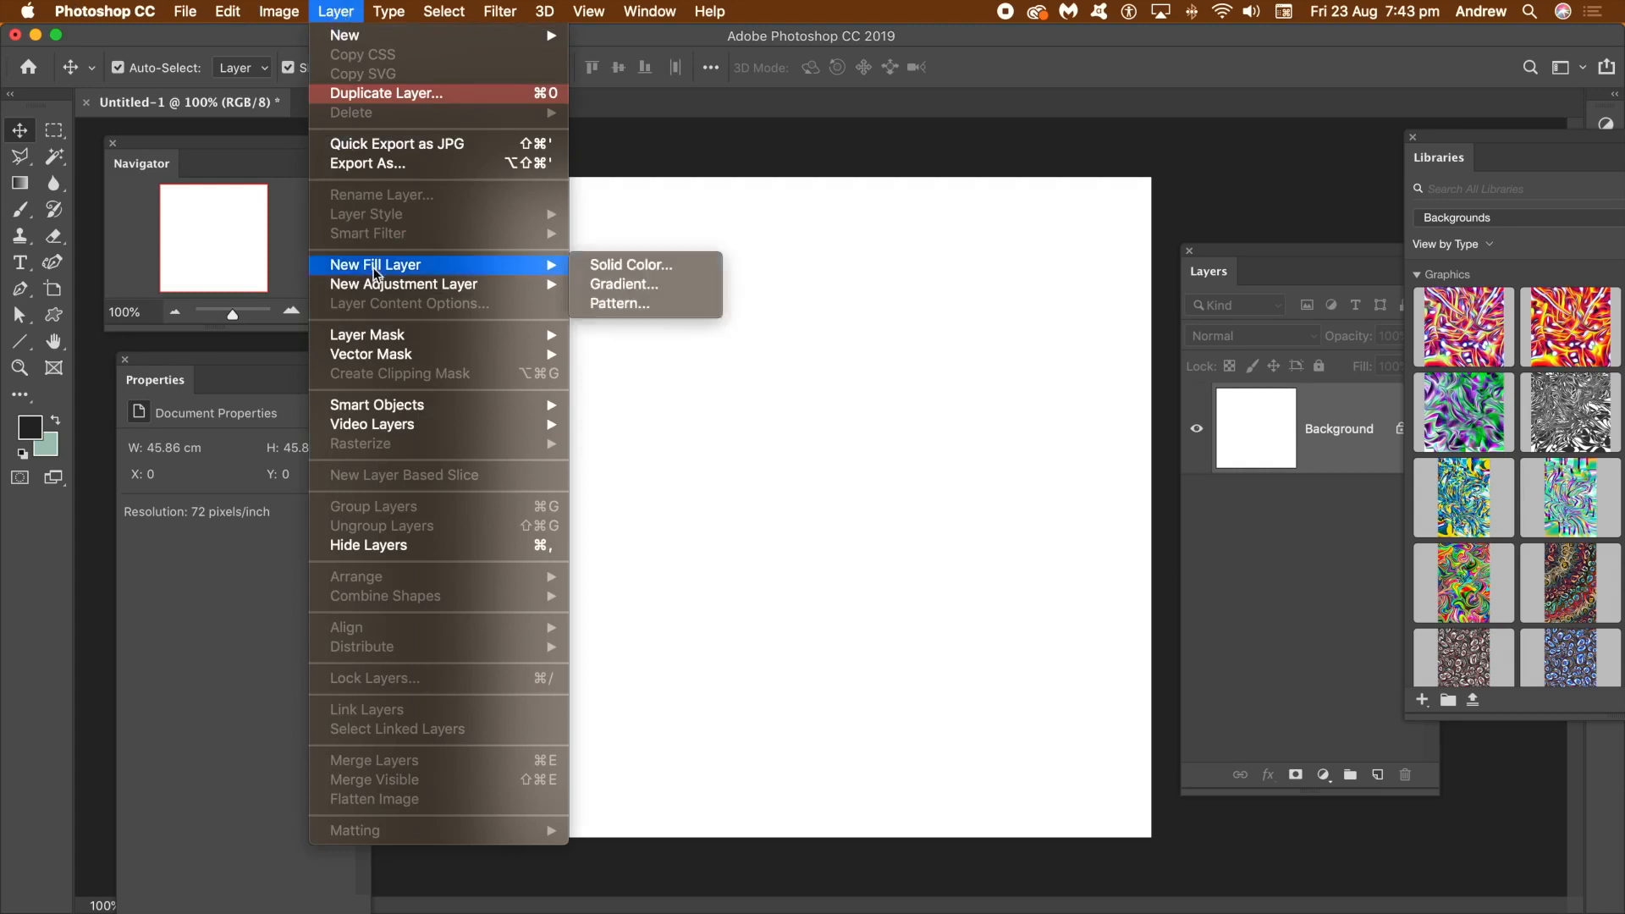
pyautogui.click(633, 288)
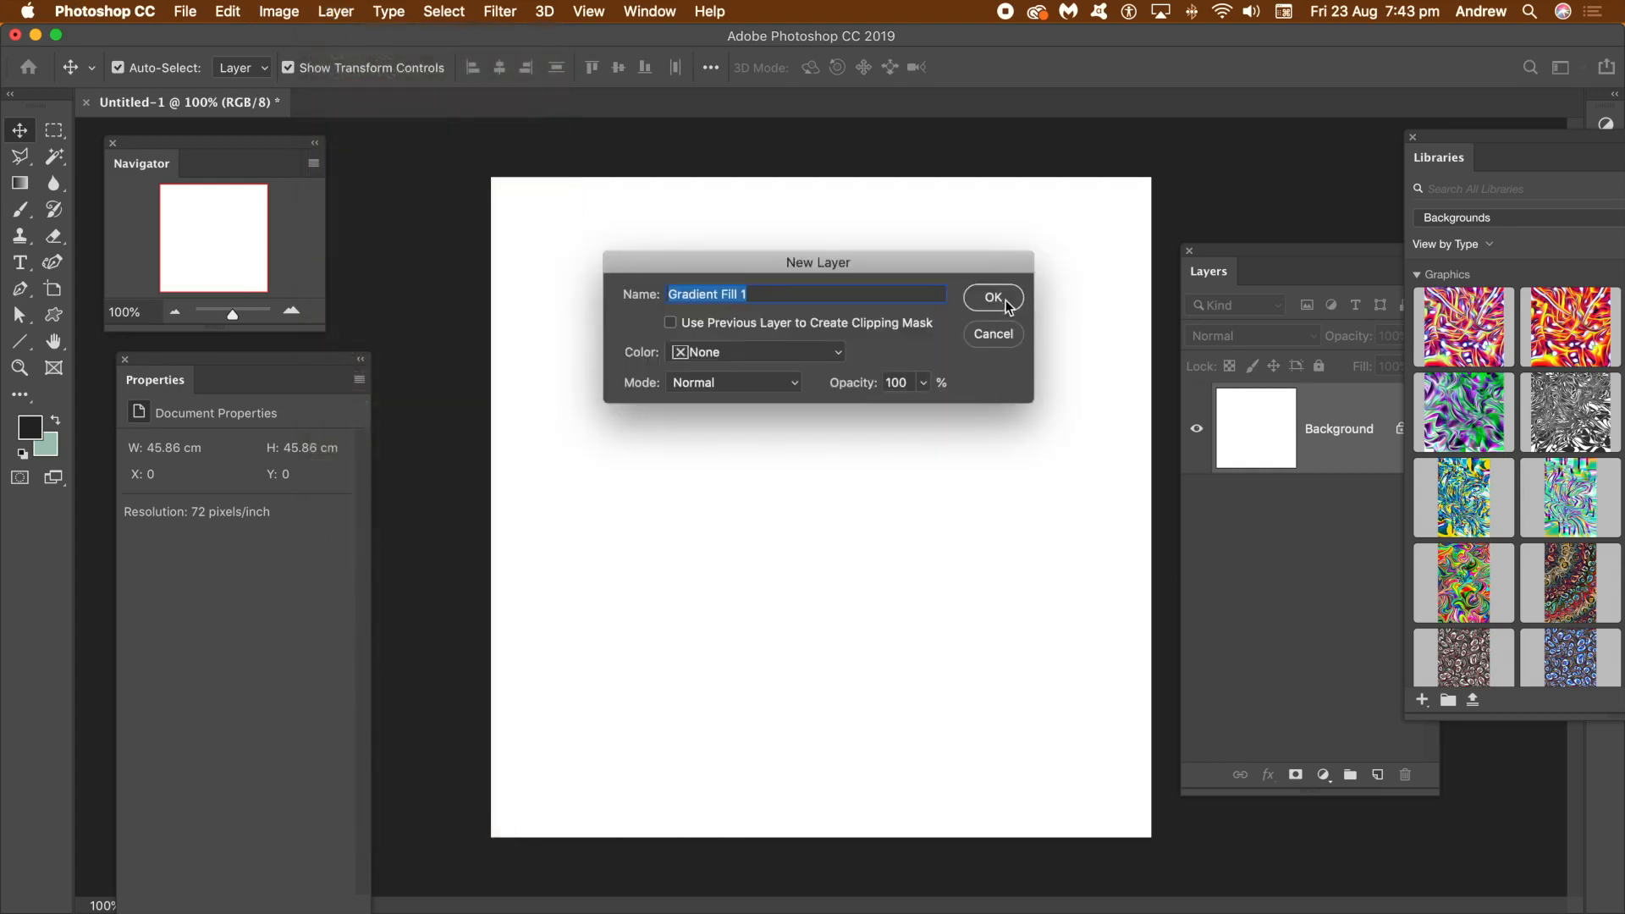
pyautogui.click(995, 297)
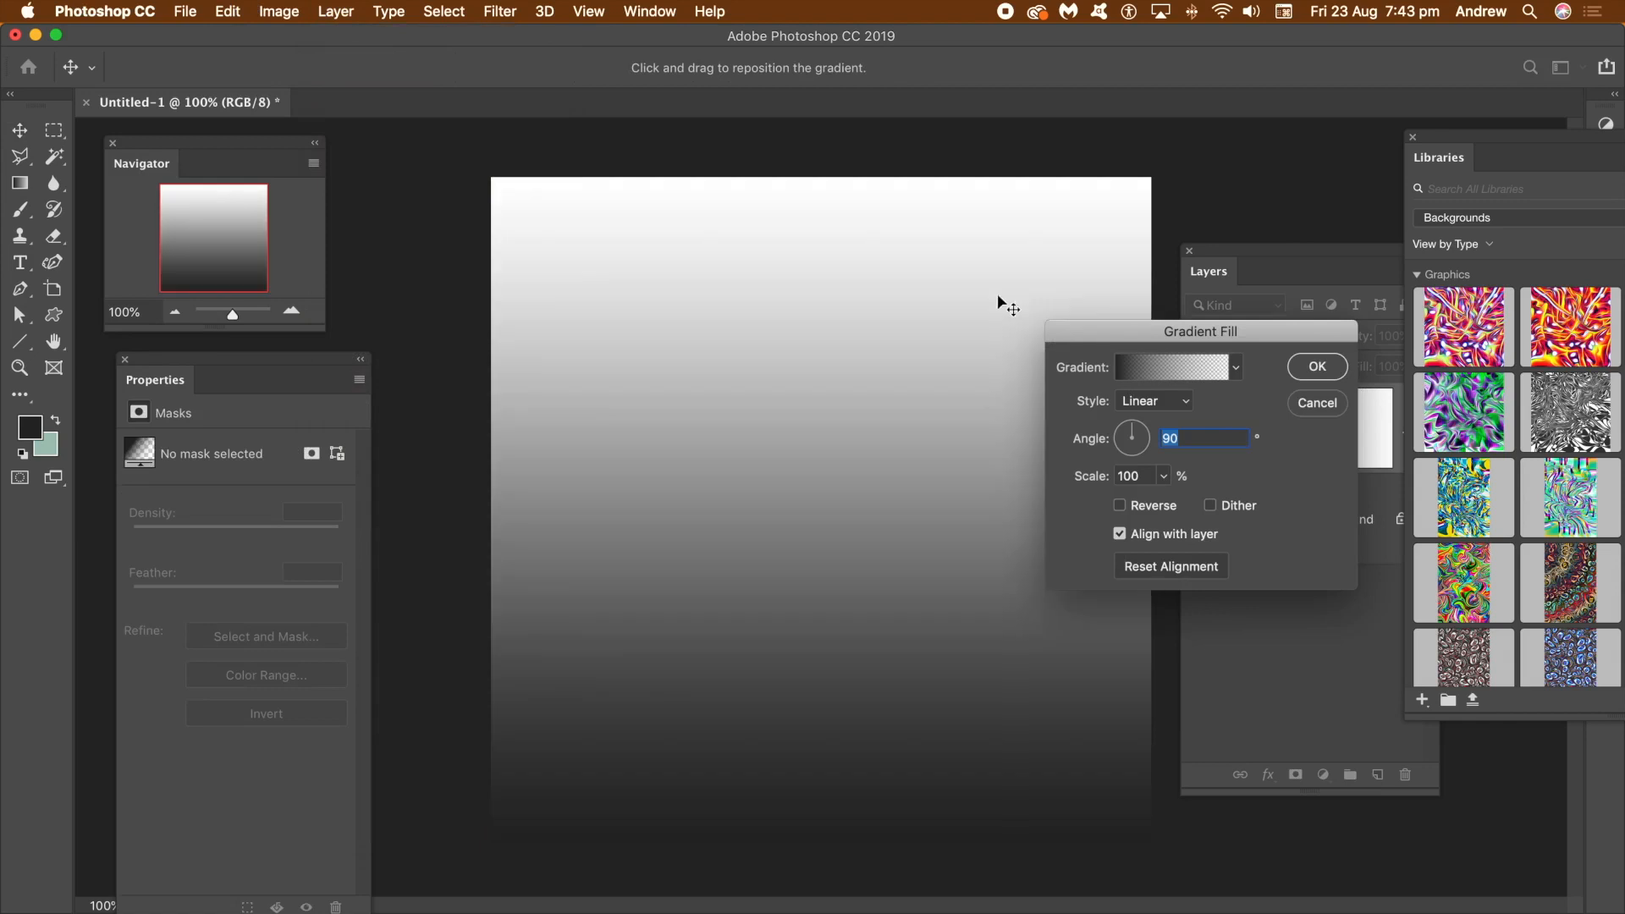
pyautogui.click(1236, 369)
pyautogui.click(1098, 474)
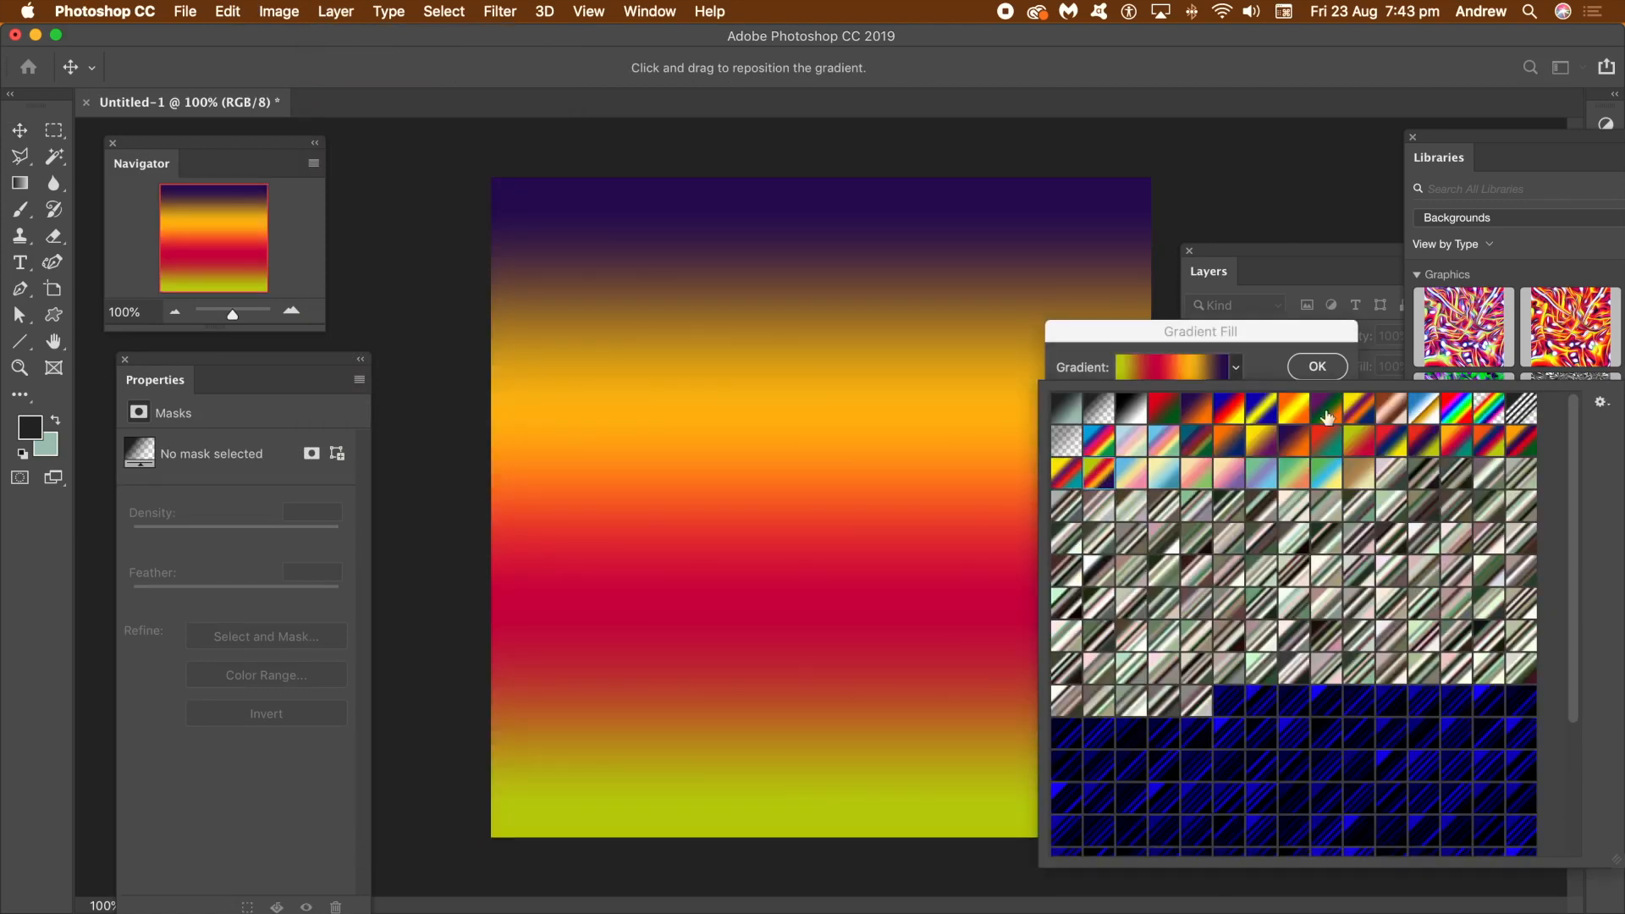
pyautogui.click(1316, 367)
pyautogui.click(1316, 366)
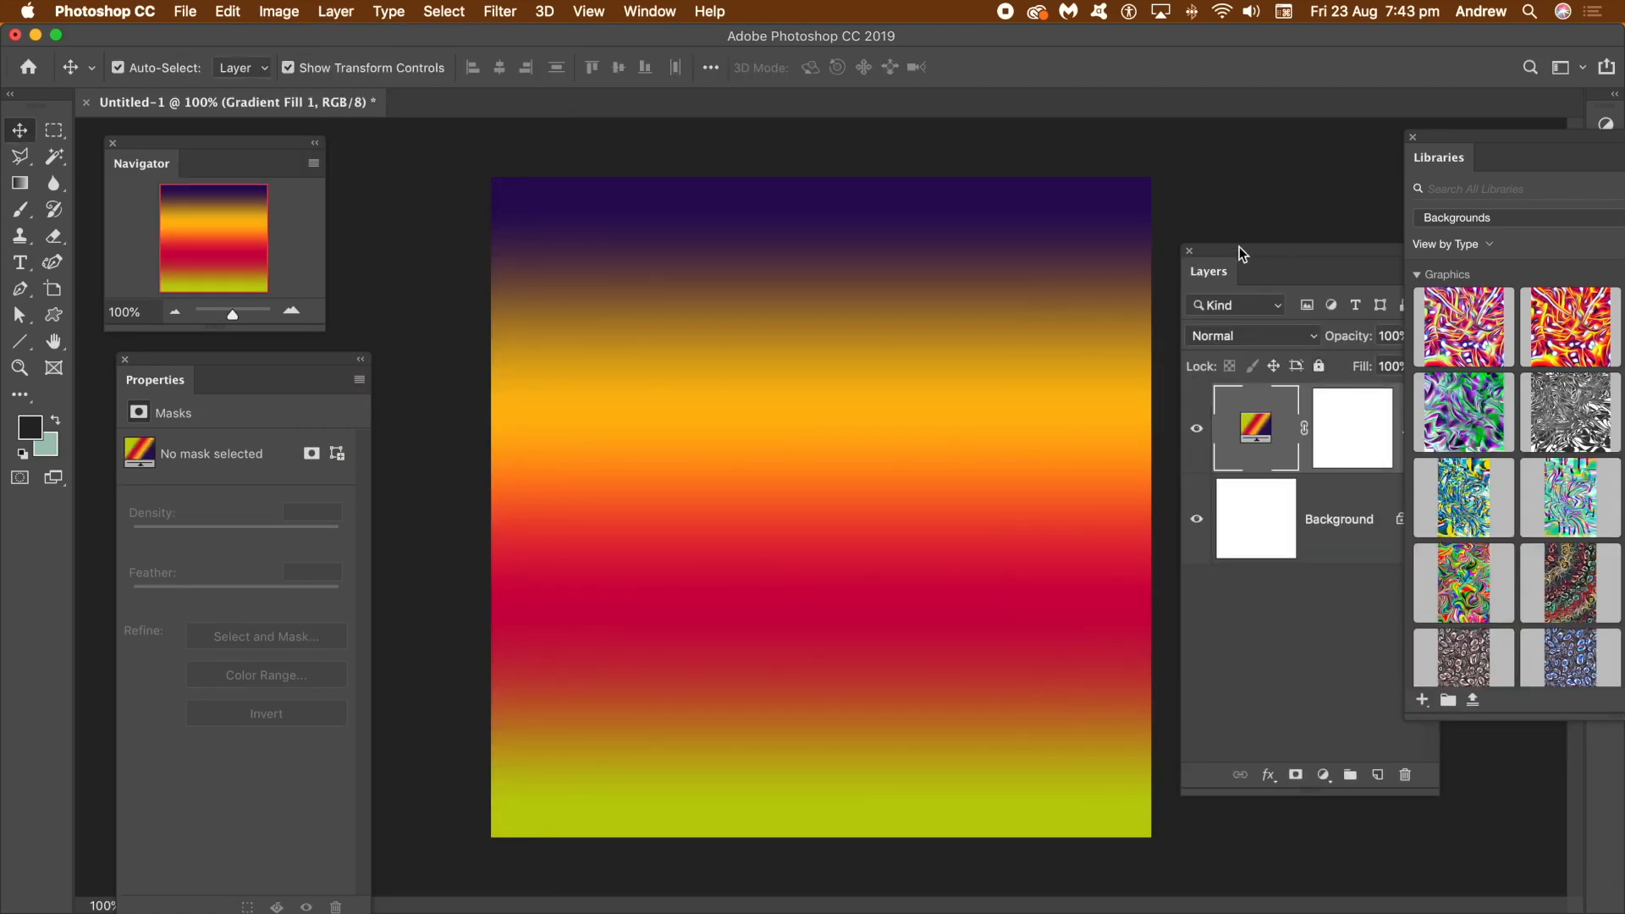
pyautogui.moveTo(1240, 251); pyautogui.dragTo(1117, 247)
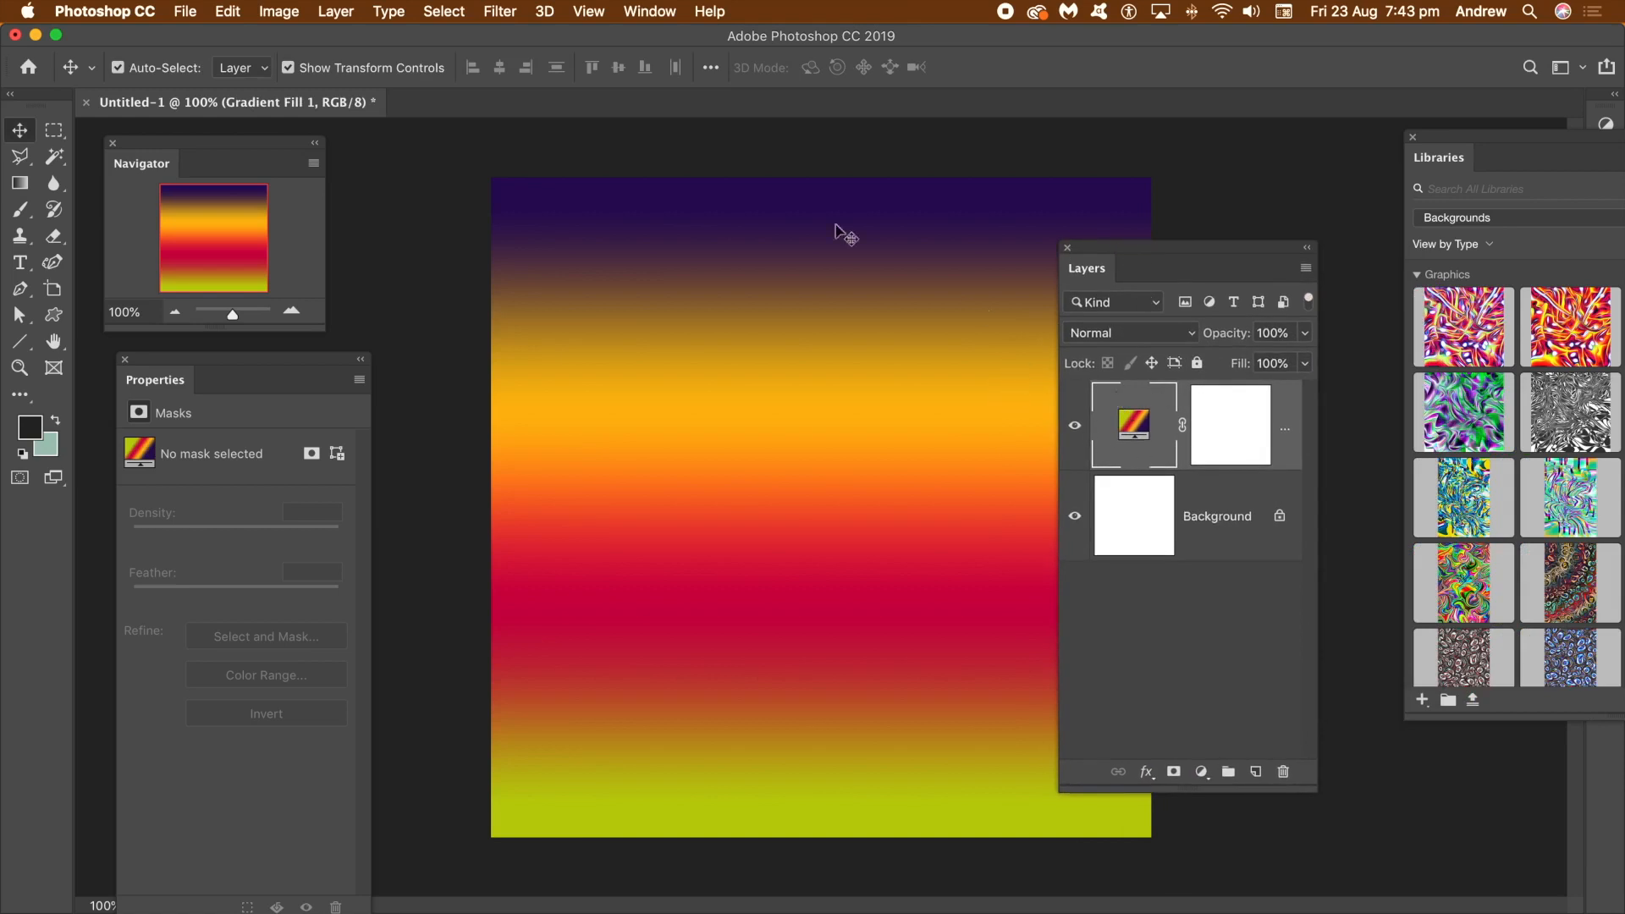
# Add a second gradient fill layer with the red, blue and yellow preset, linear style, at an angle of 10.2°
pyautogui.click(333, 15)
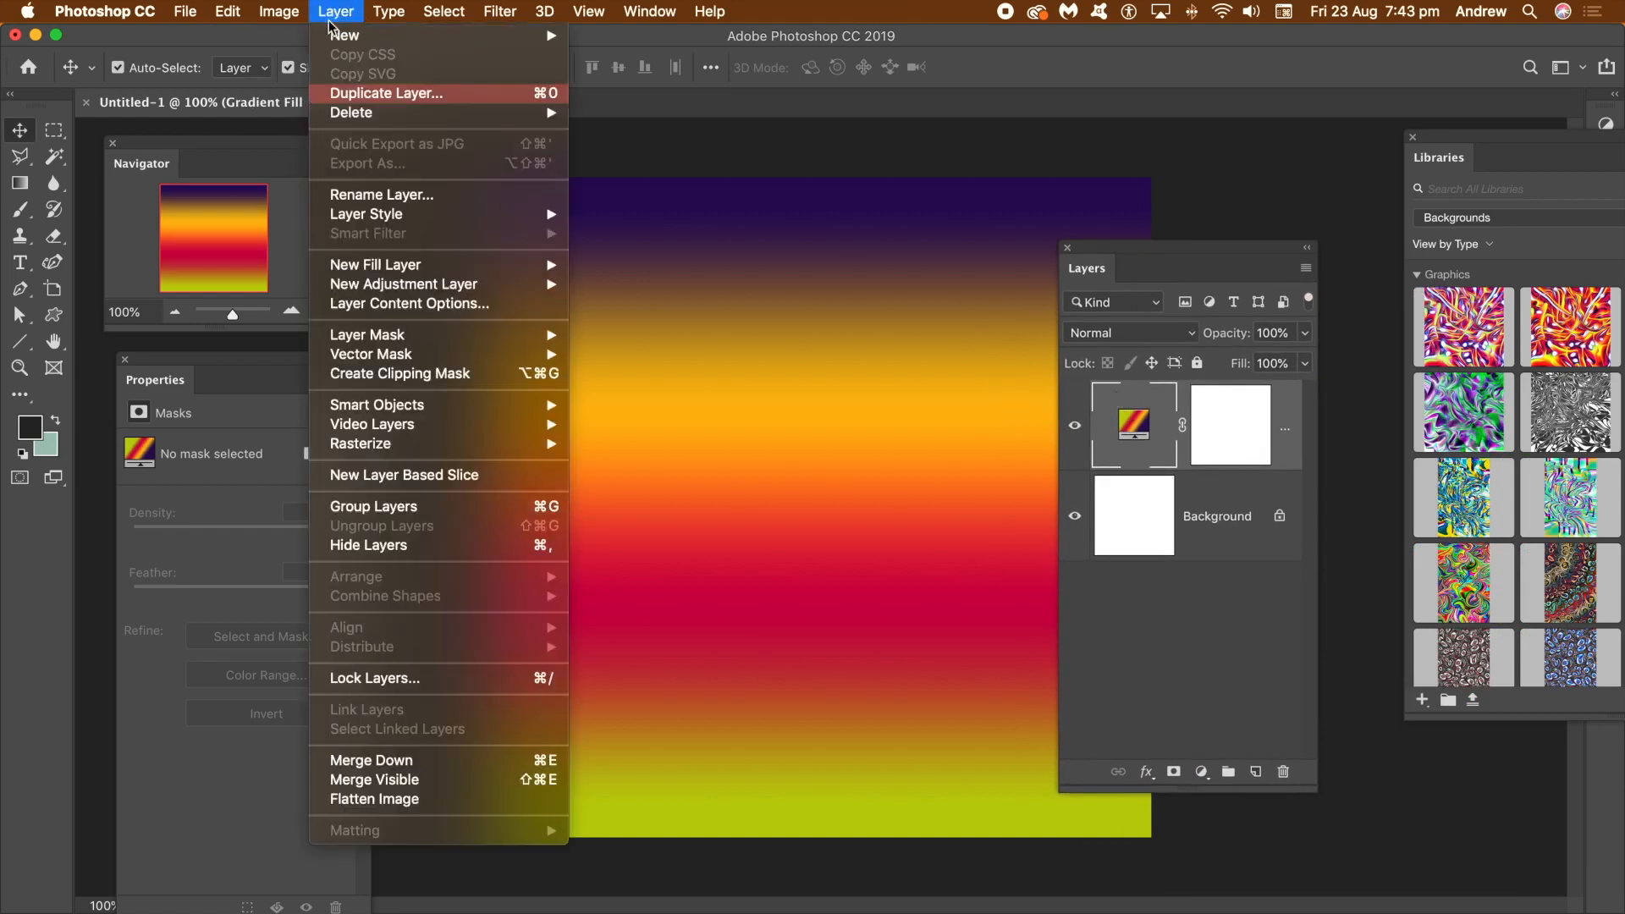
pyautogui.moveTo(474, 270)
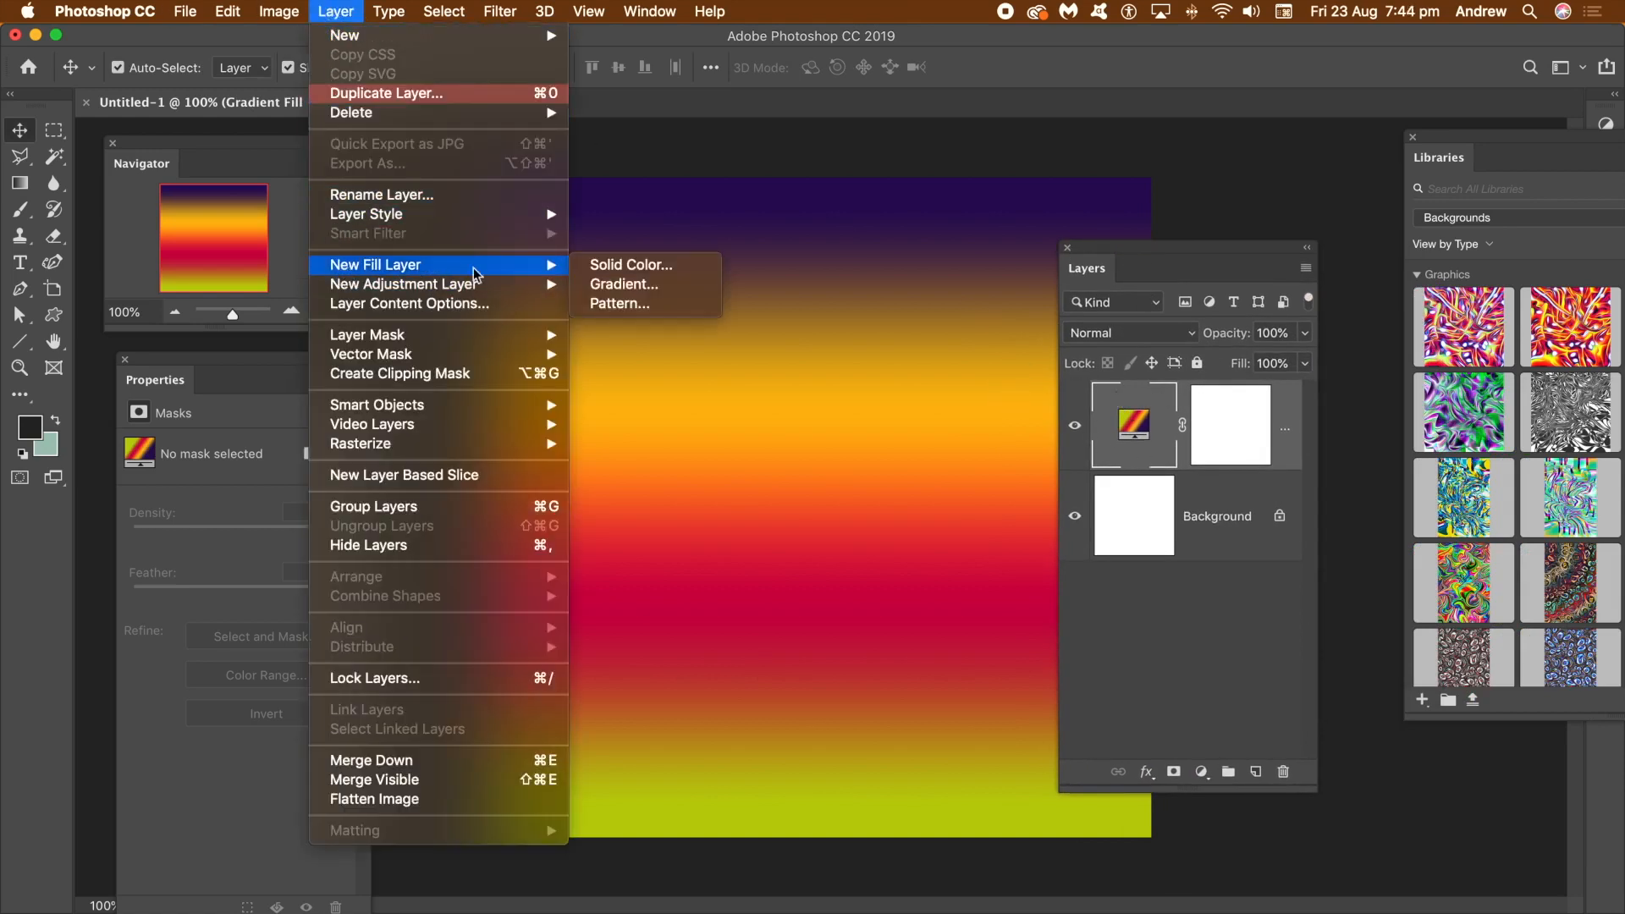
pyautogui.click(642, 284)
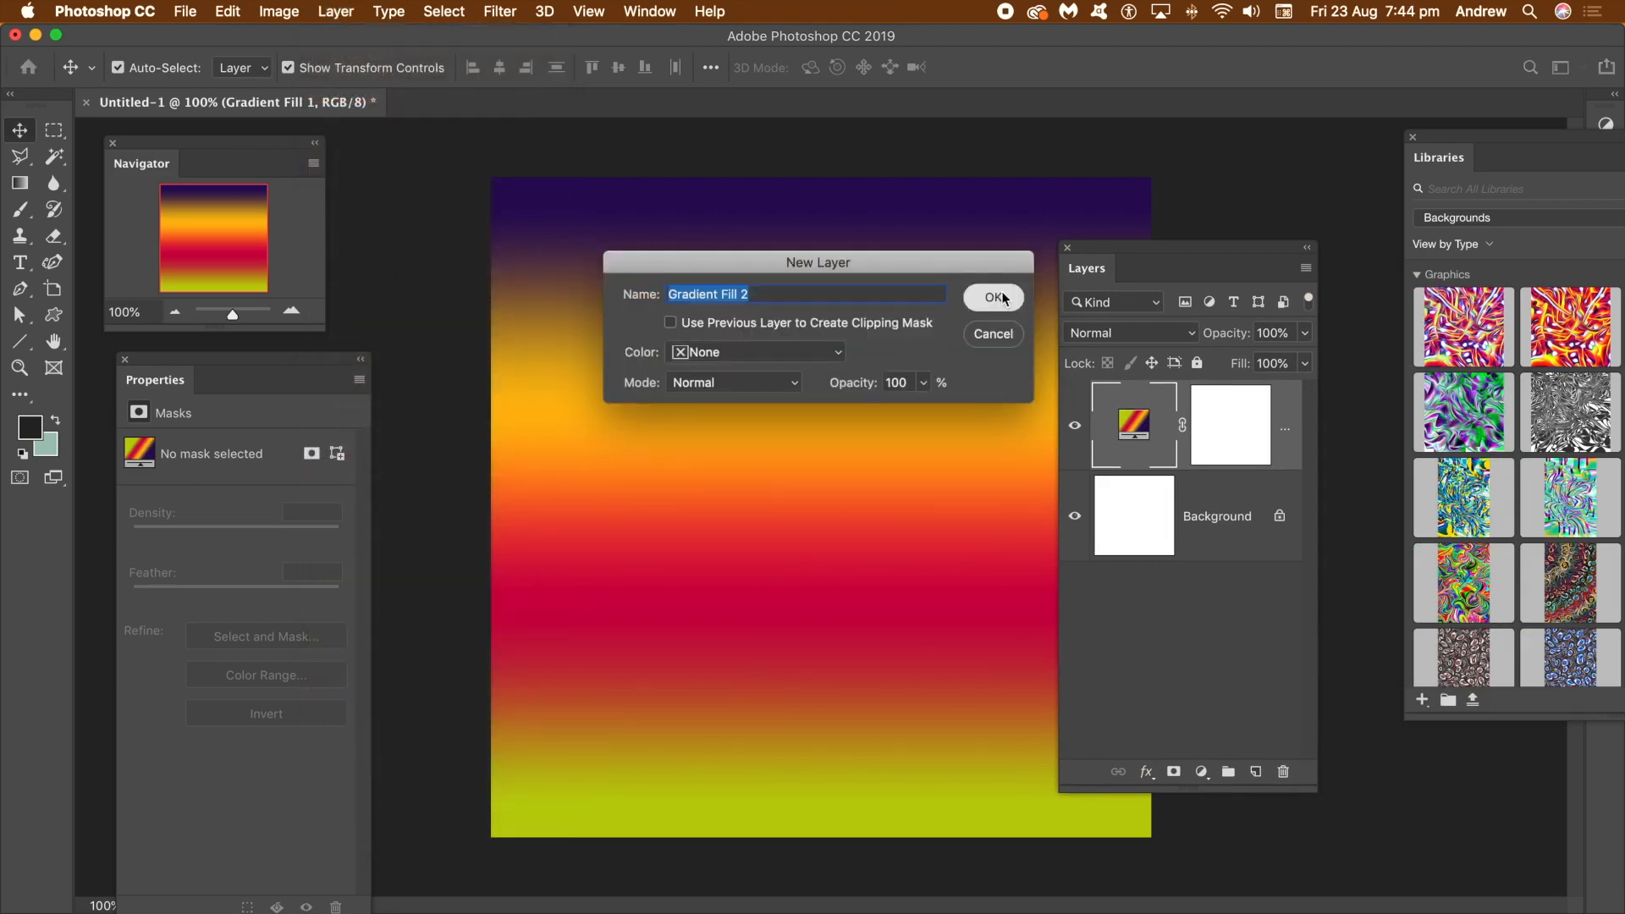
pyautogui.click(997, 297)
pyautogui.click(1237, 369)
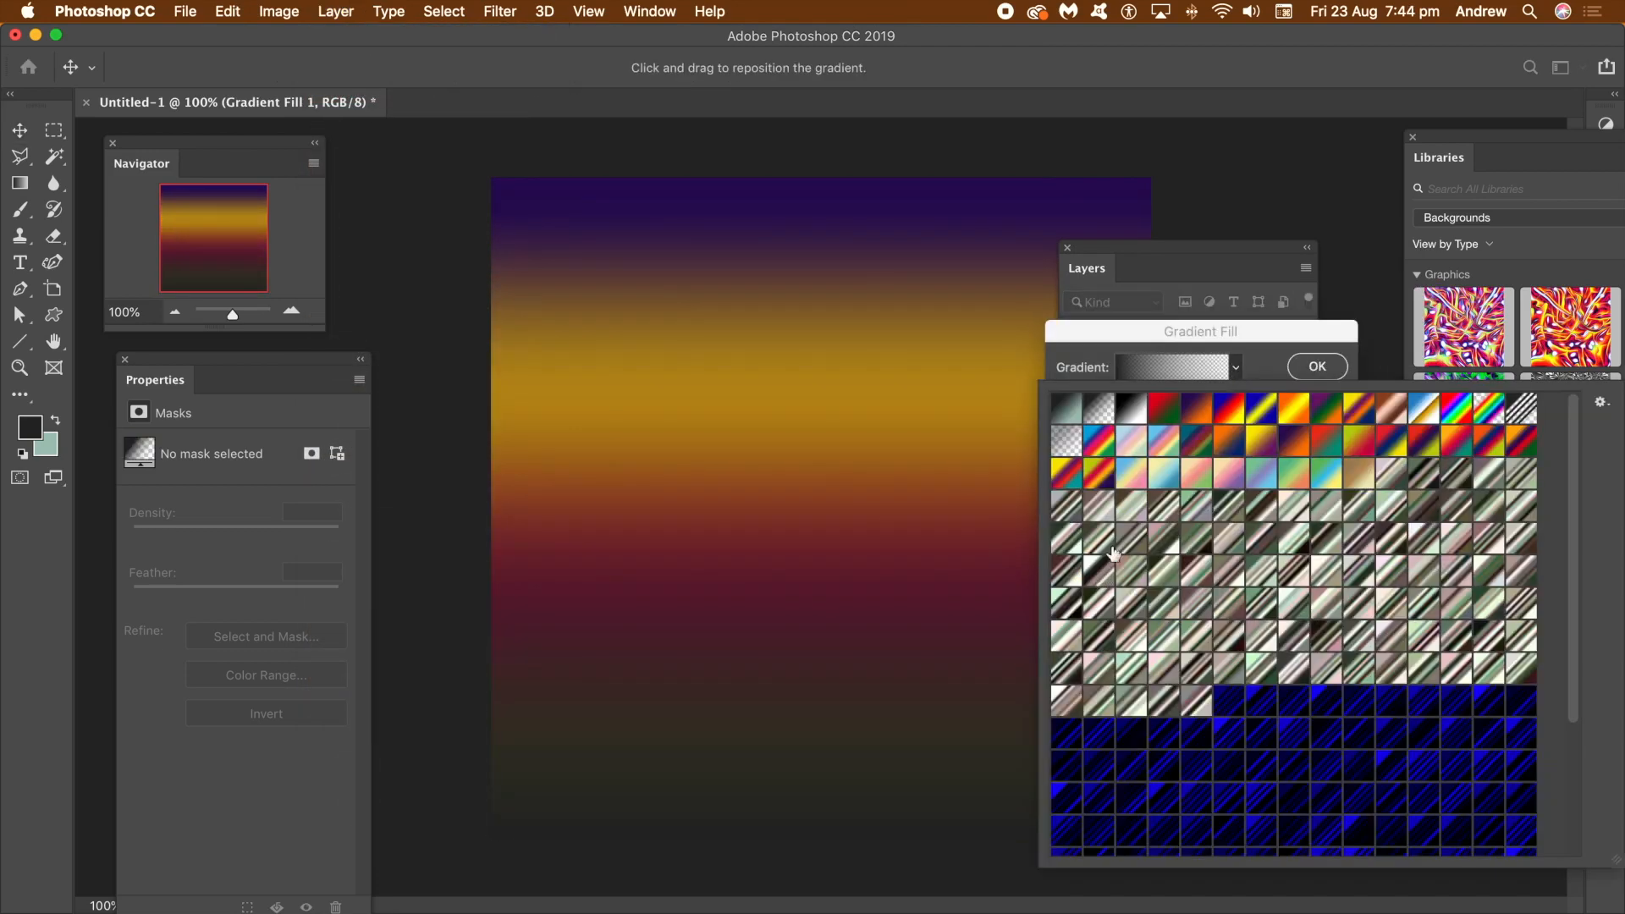
pyautogui.click(1328, 439)
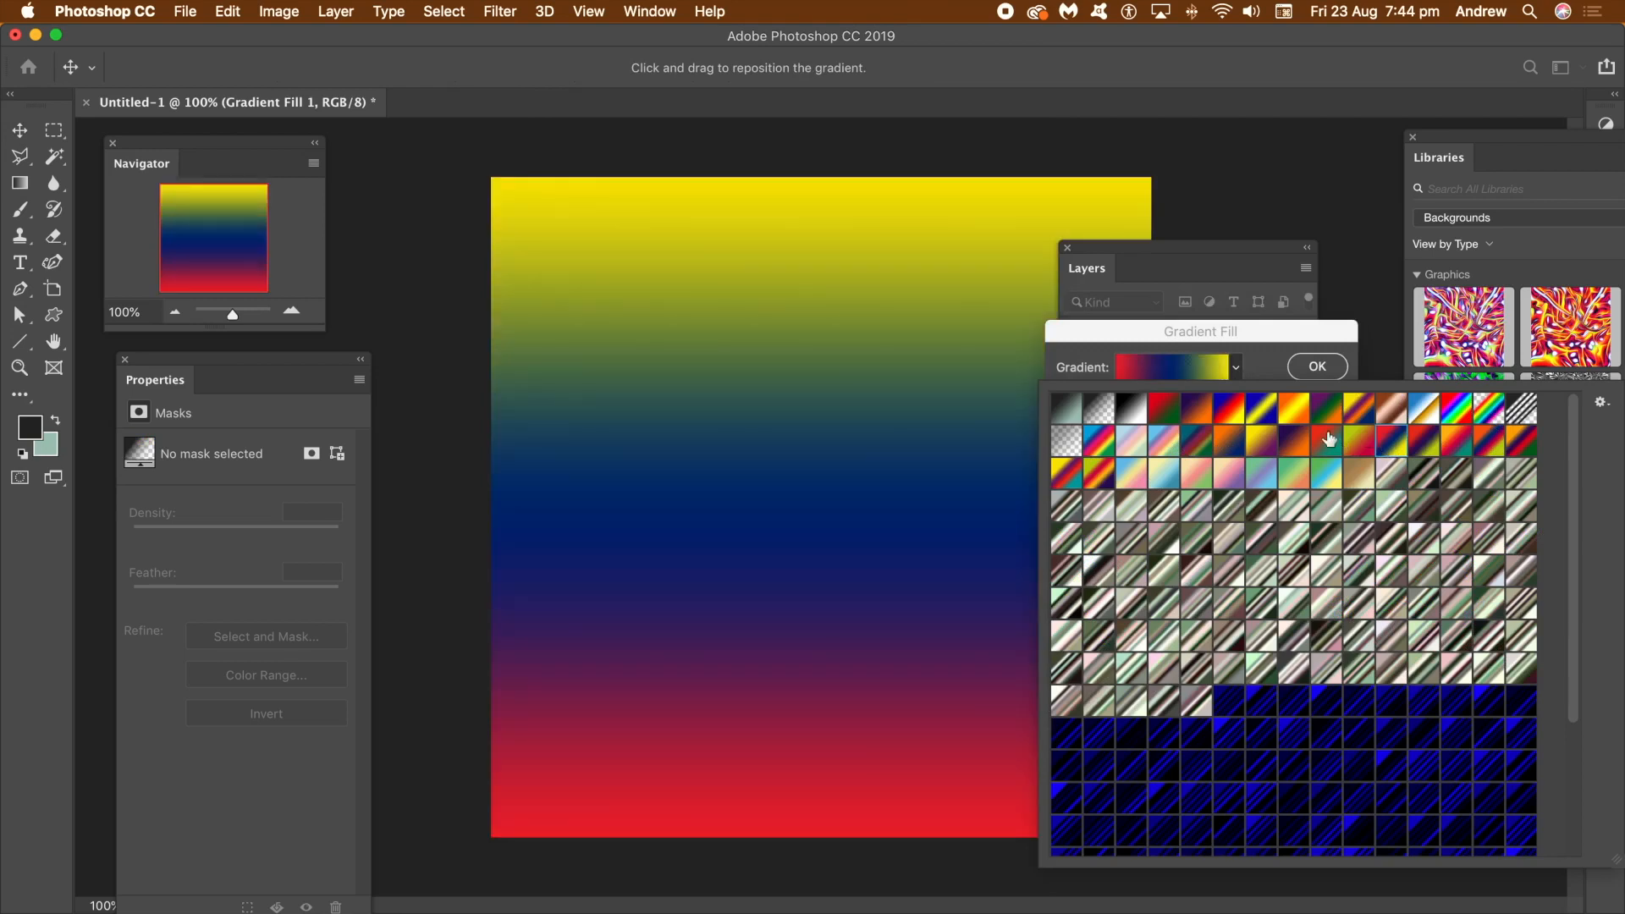
pyautogui.click(1224, 333)
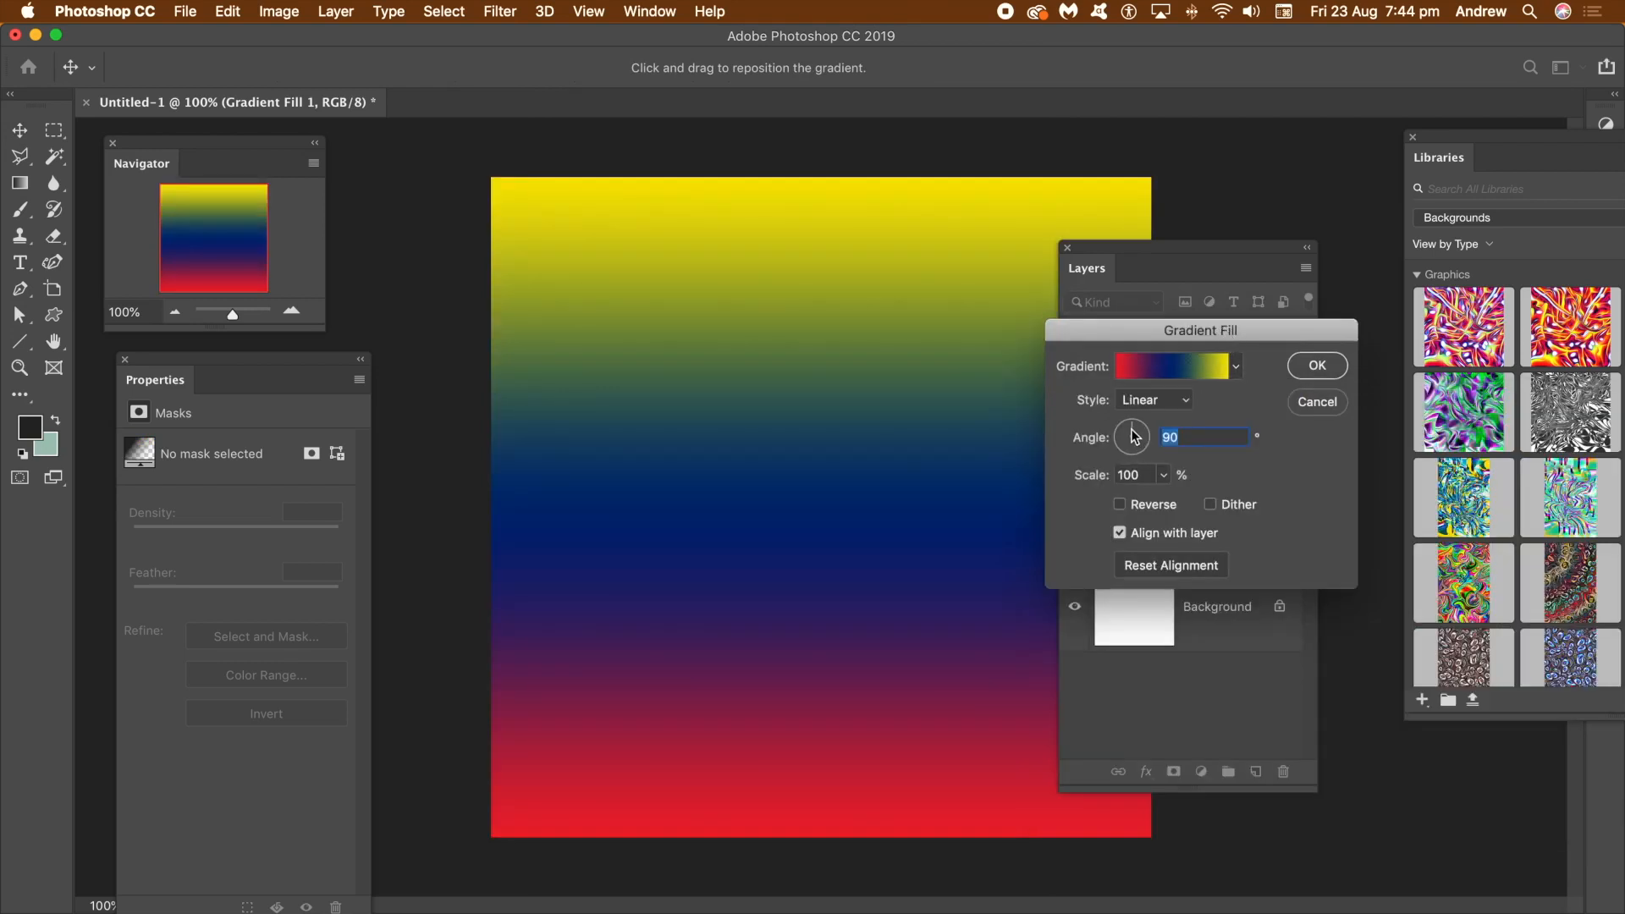
pyautogui.moveTo(1149, 439); pyautogui.dragTo(1150, 441)
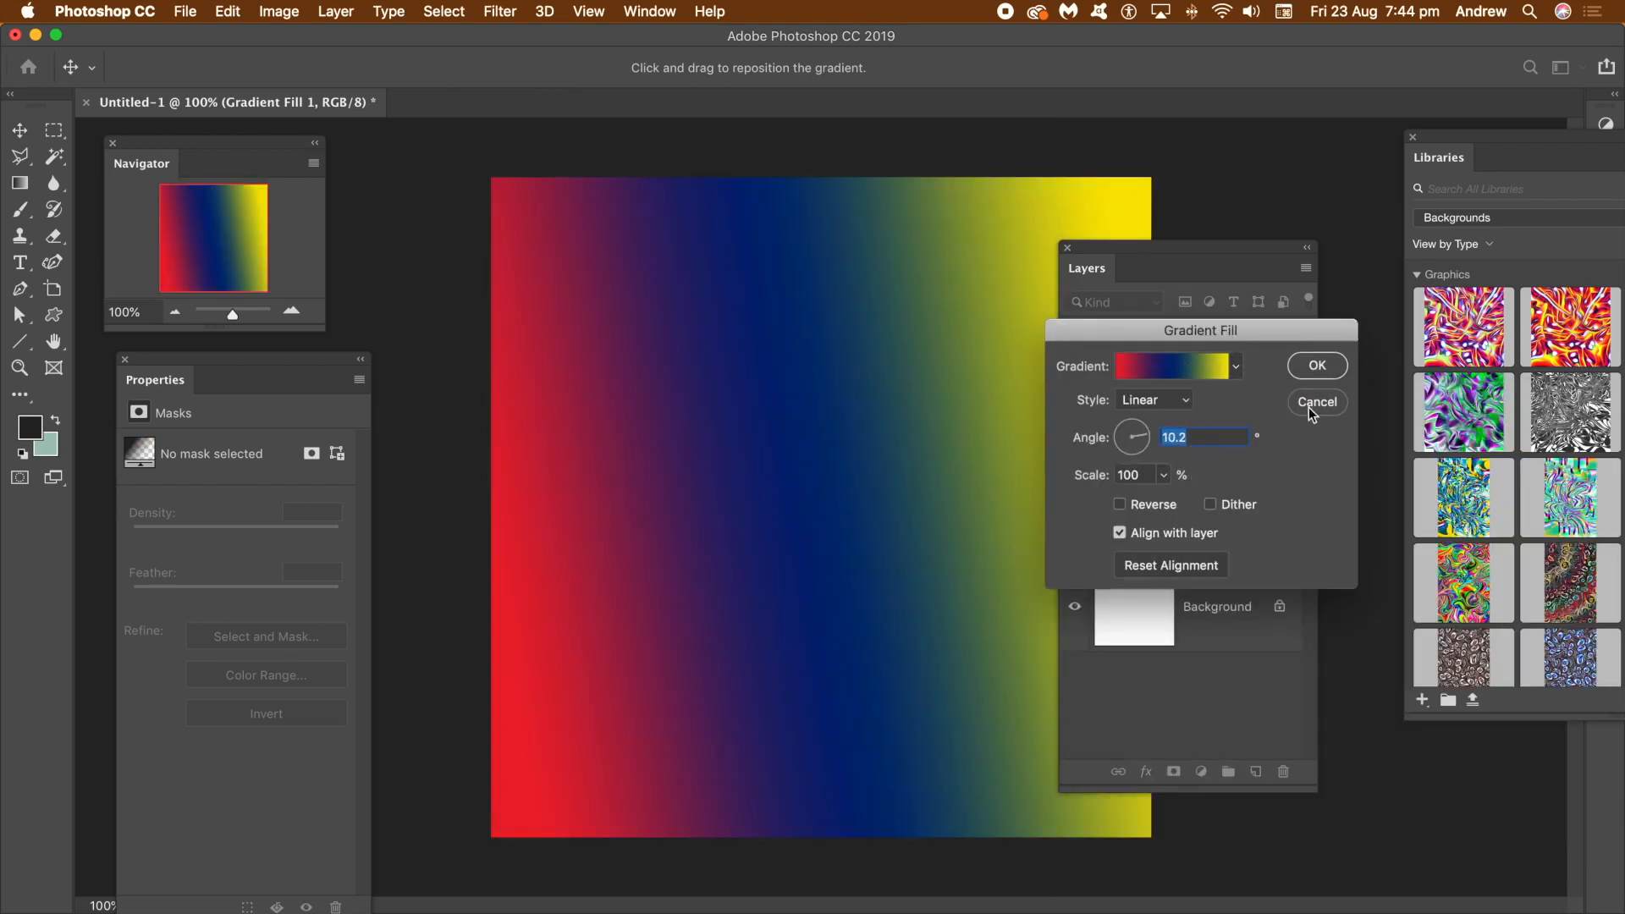
pyautogui.click(1317, 366)
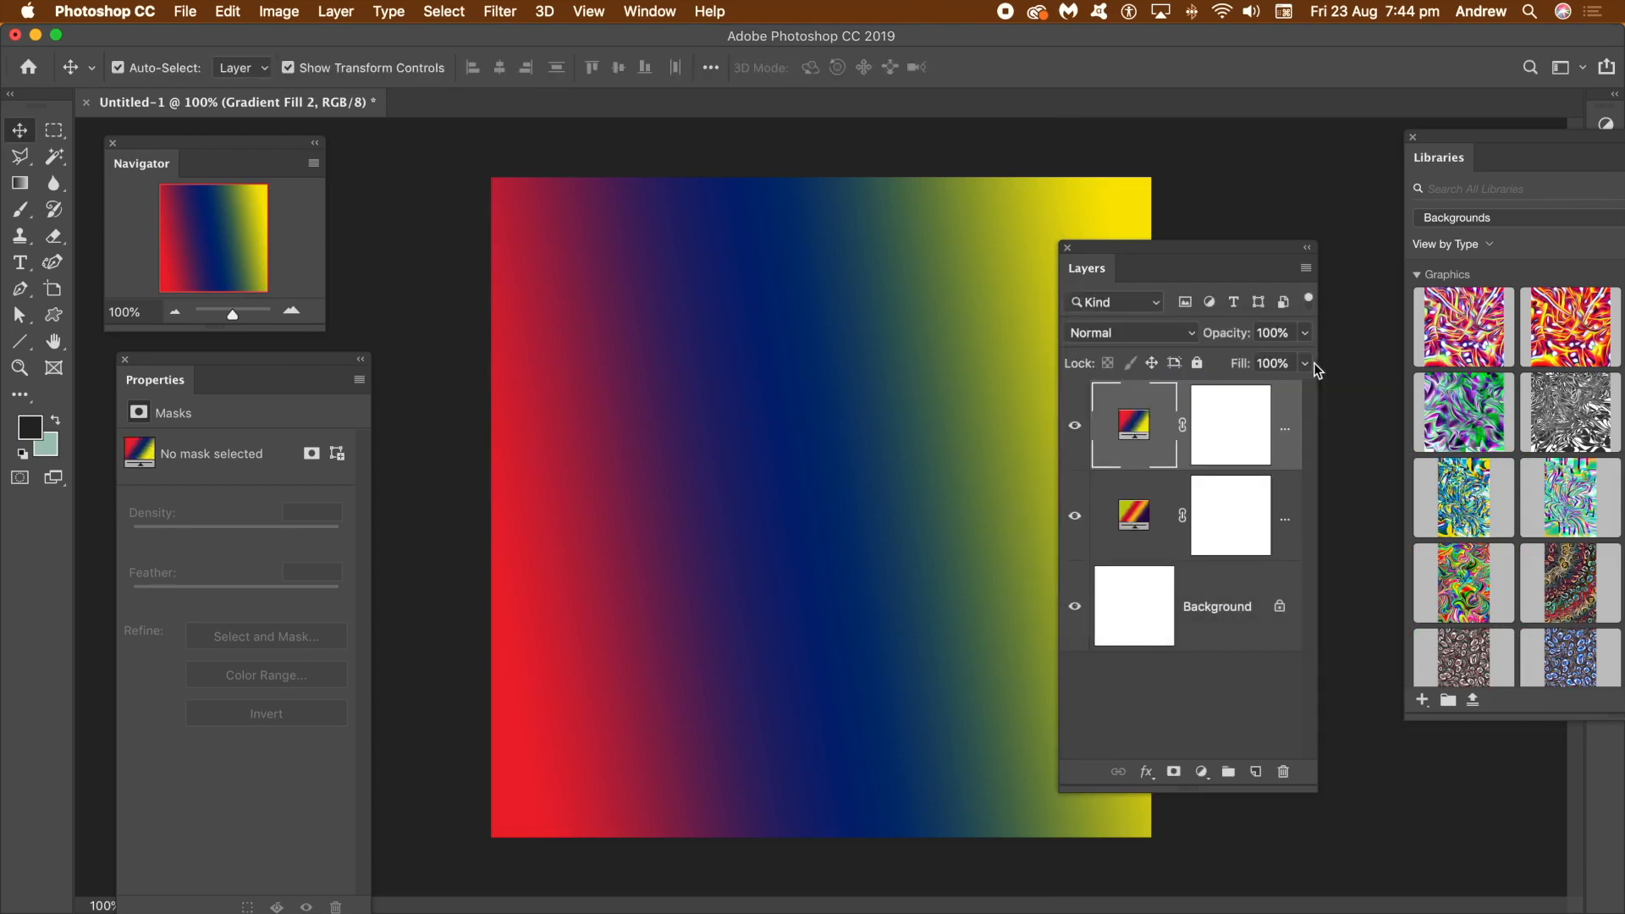
# Set the upper gradient fill layer's blend mode to Difference and move the Layers panel off the canvas
pyautogui.click(1115, 332)
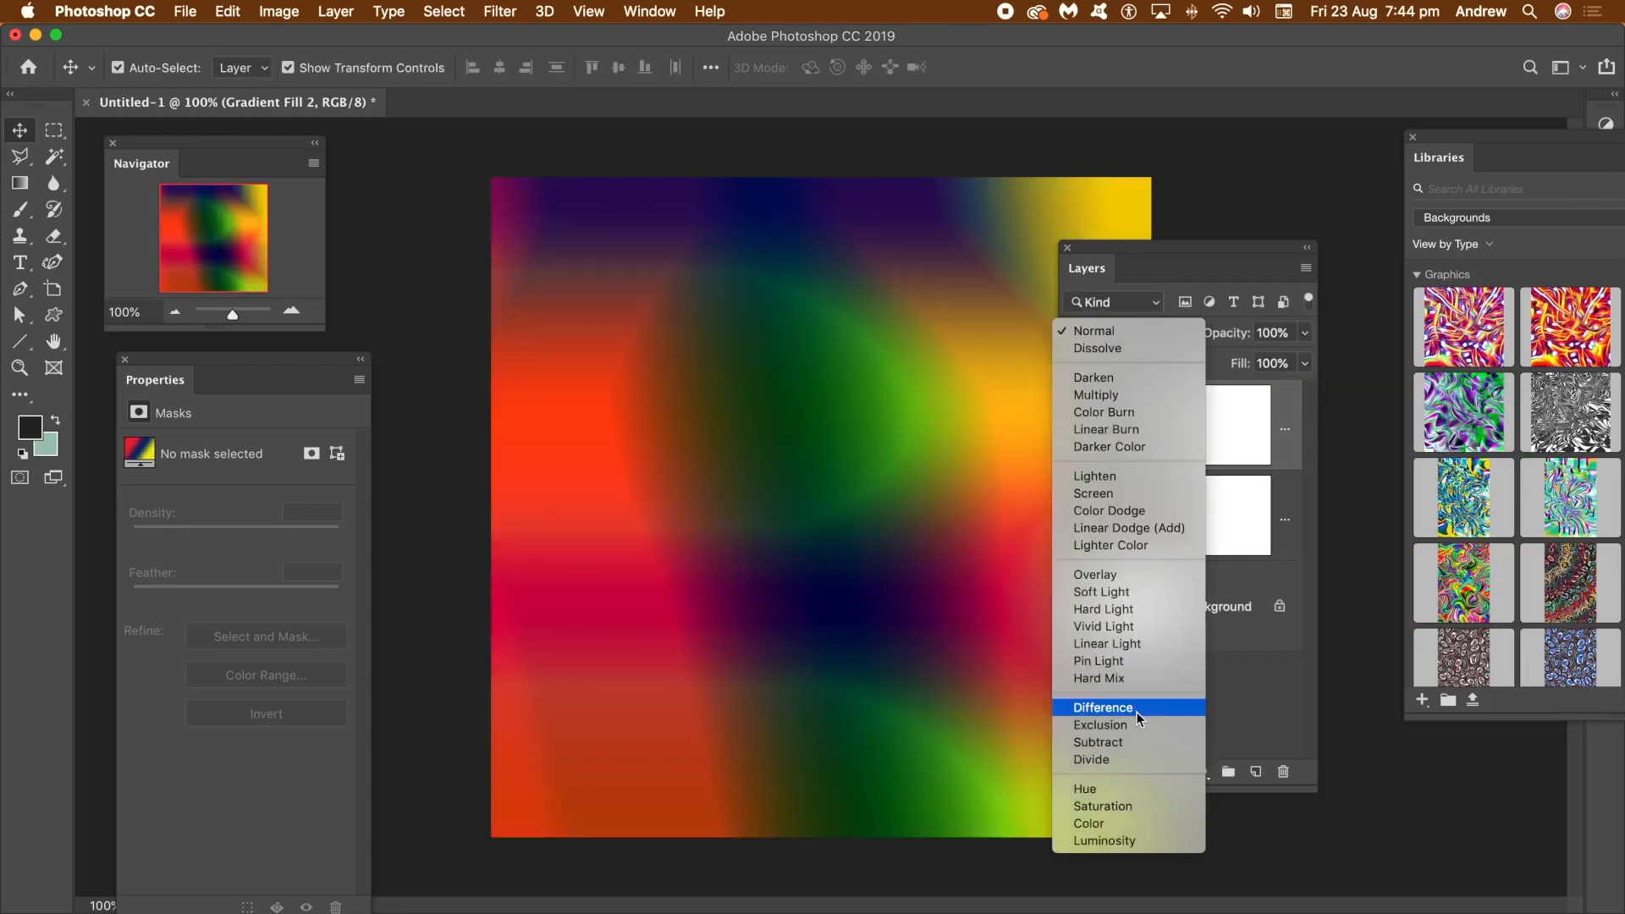
pyautogui.click(1135, 708)
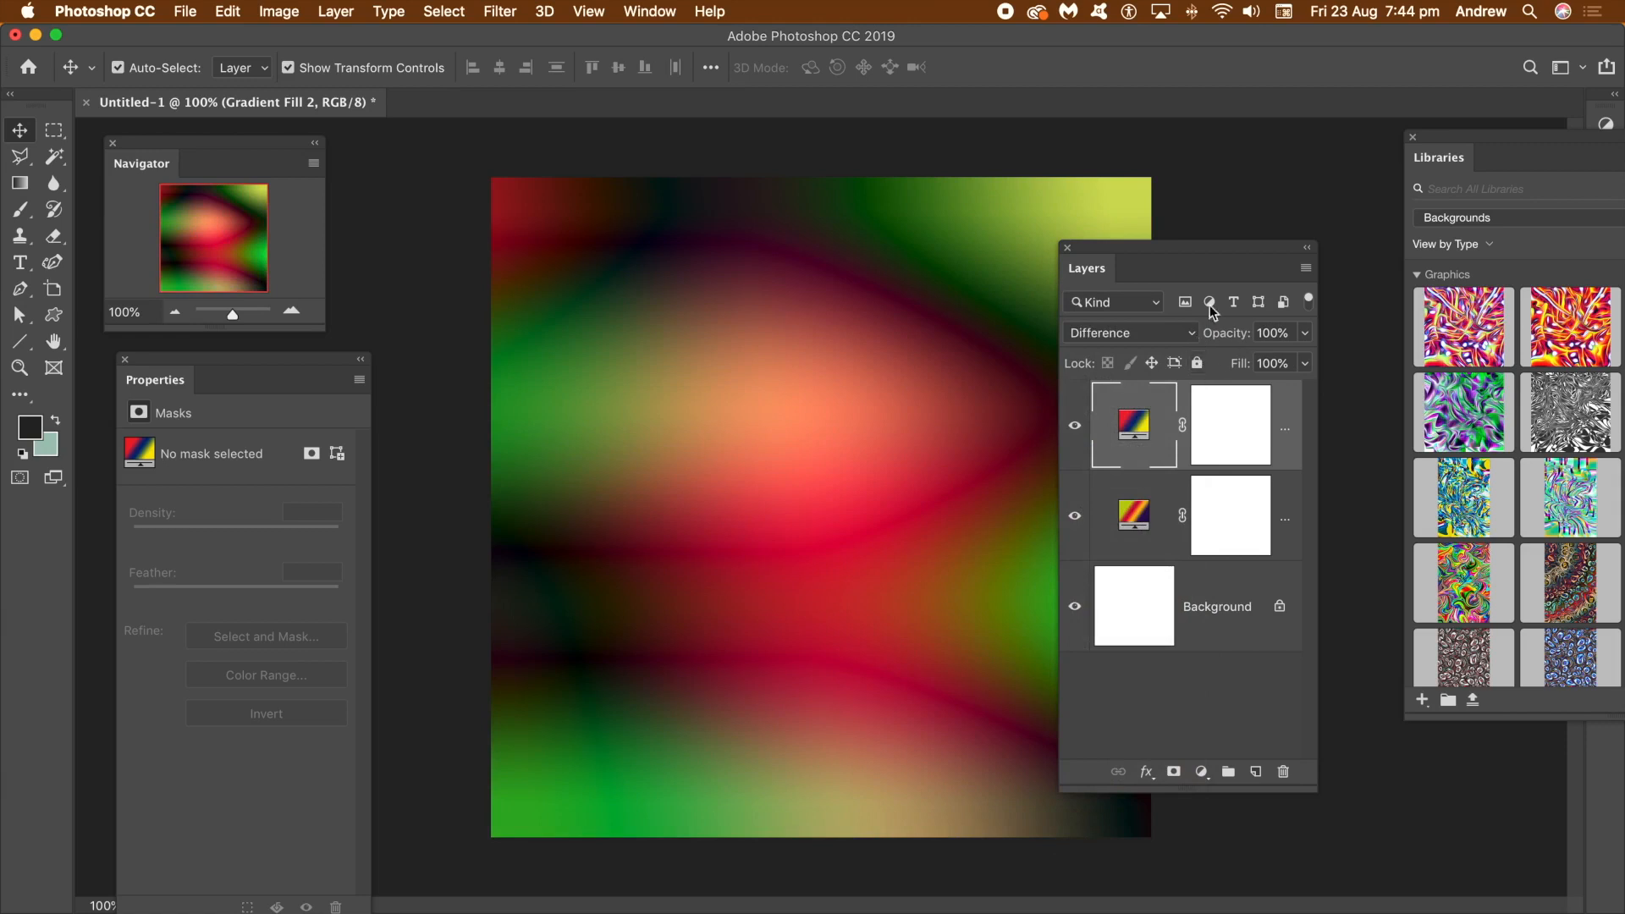
pyautogui.moveTo(1135, 252); pyautogui.dragTo(1284, 252)
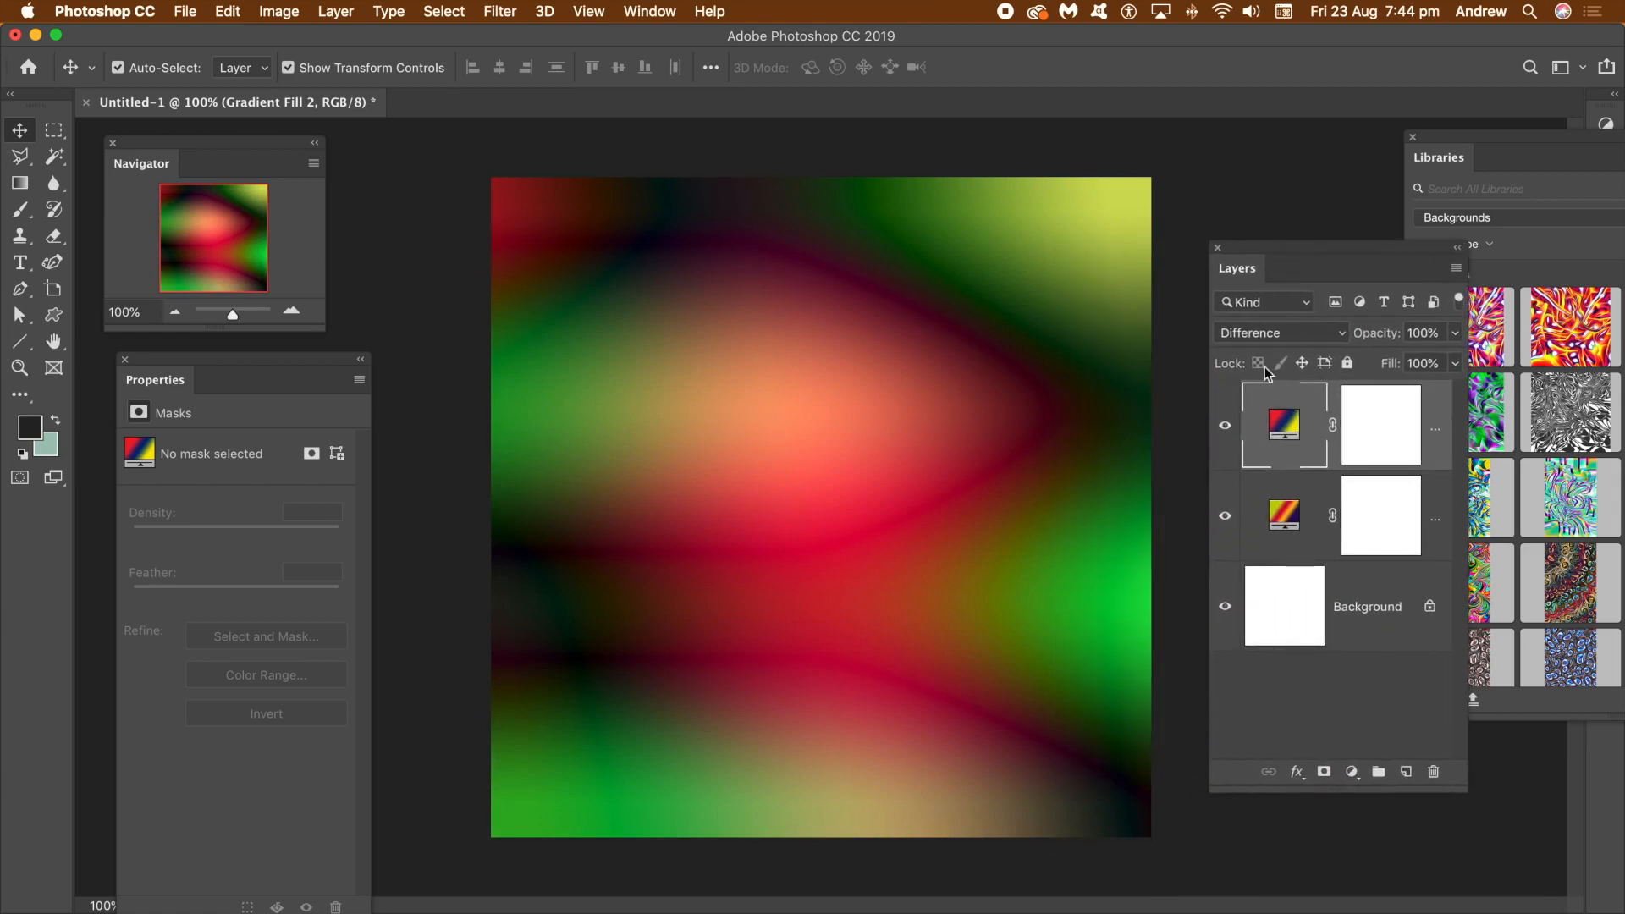
# Select both gradient fill layers and convert them into a single smart object
pyautogui.keyDown('shift'); pyautogui.click(1312, 541); pyautogui.keyUp('shift')
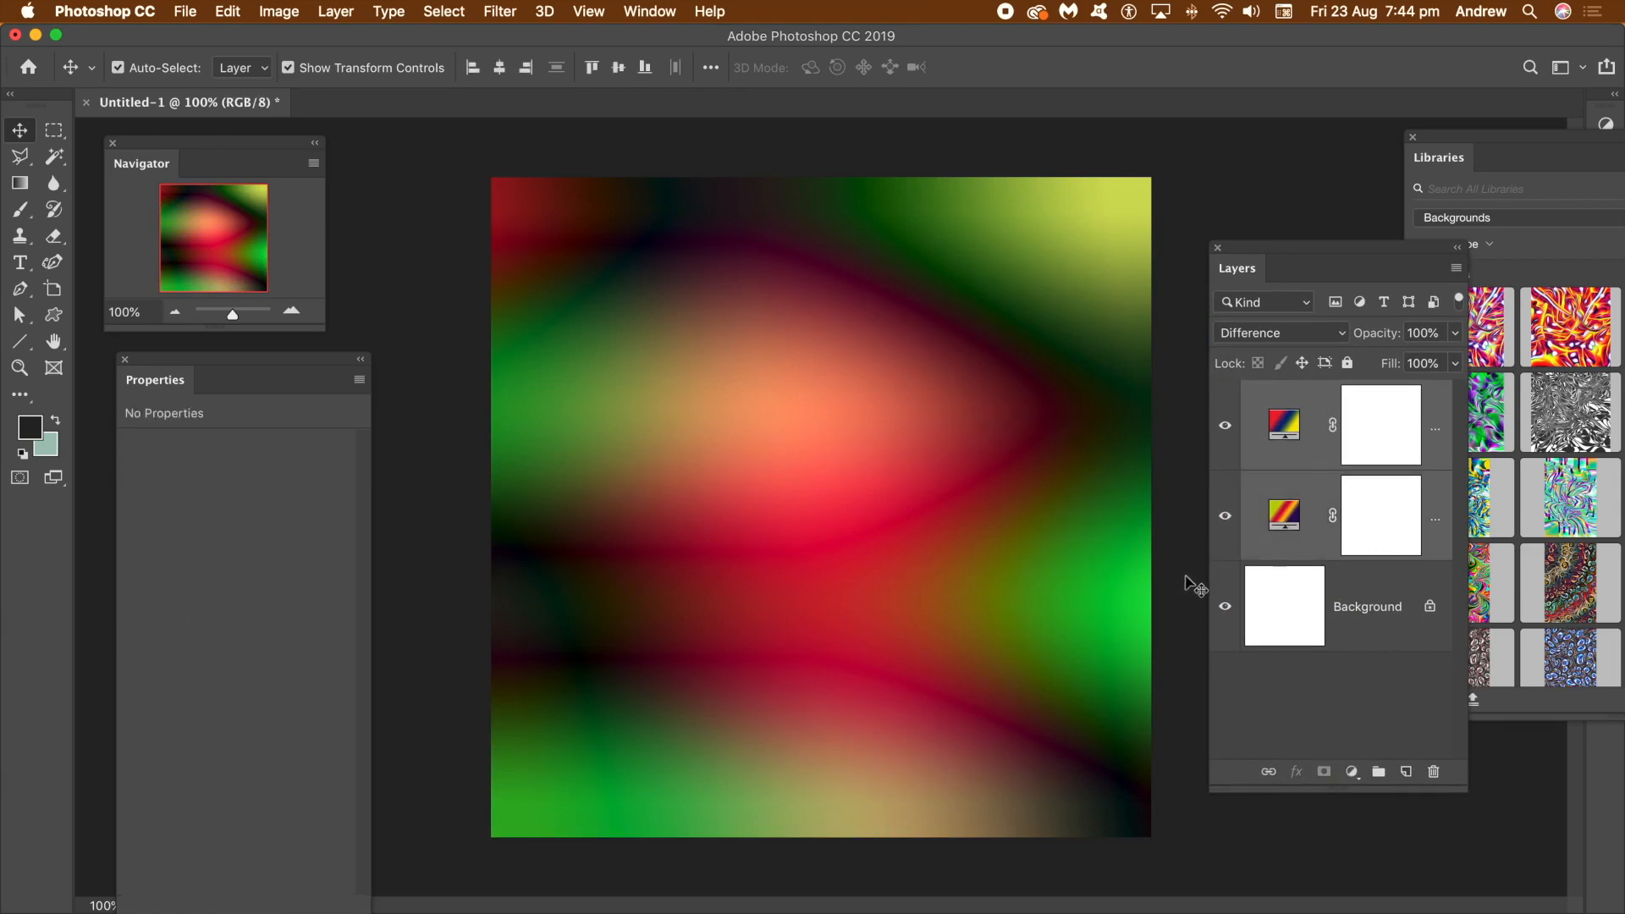
pyautogui.click(336, 11)
pyautogui.moveTo(381, 409)
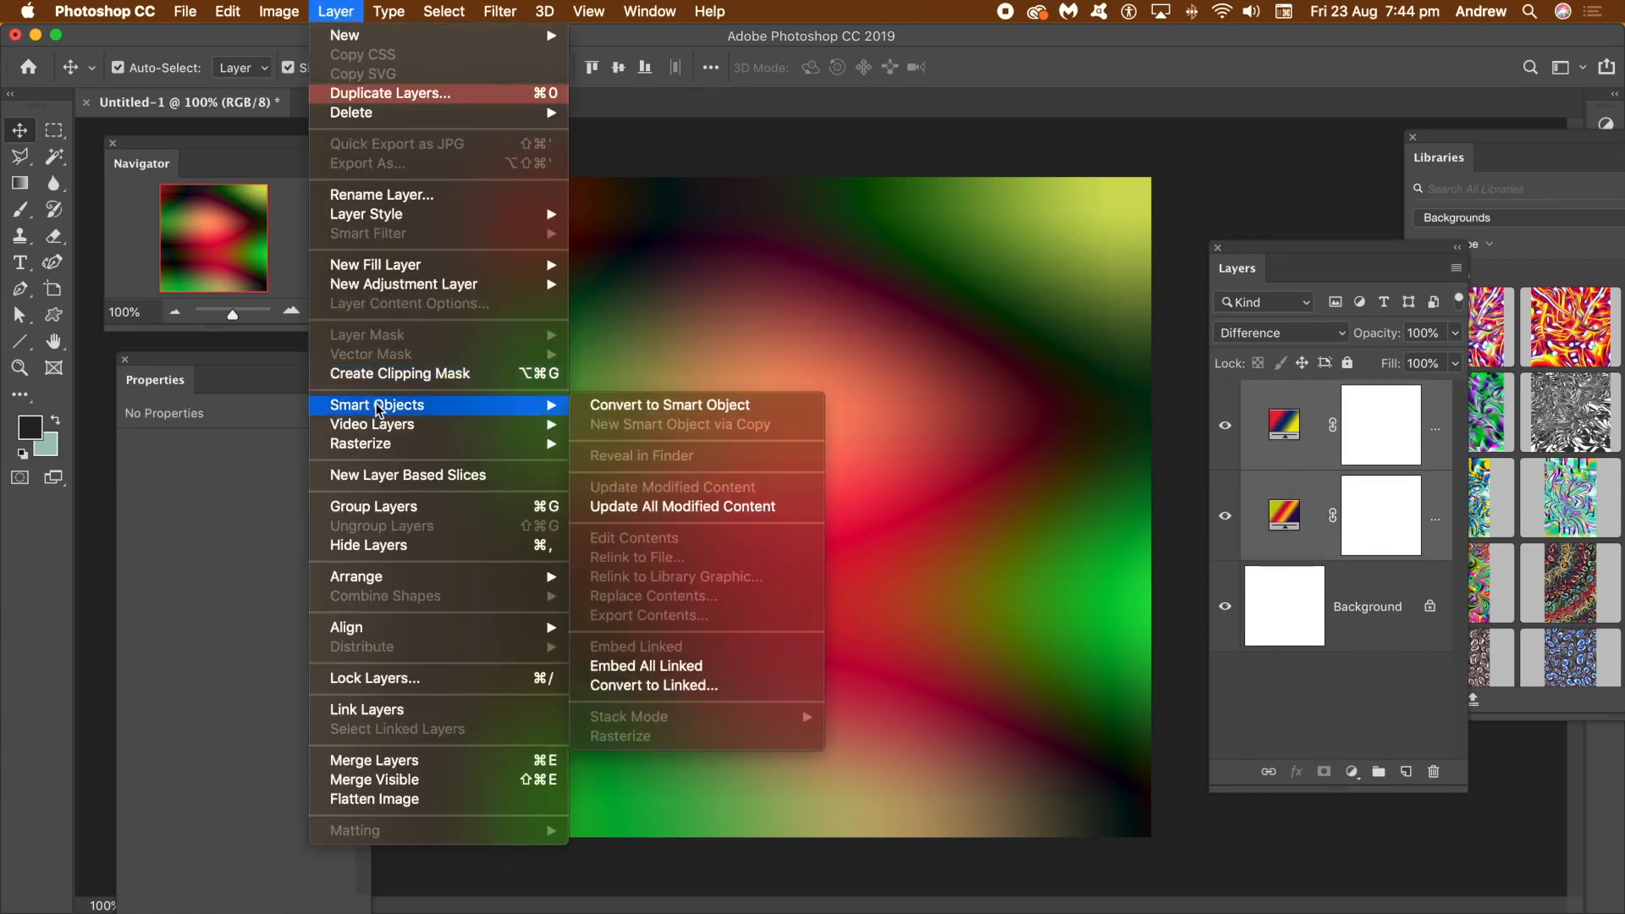
pyautogui.click(653, 406)
# Scale the smart object to about 43.85% width and 30.77% height, and place it at about X 3.45 cm, Y 8.81 cm
pyautogui.moveTo(489, 180); pyautogui.dragTo(948, 634)
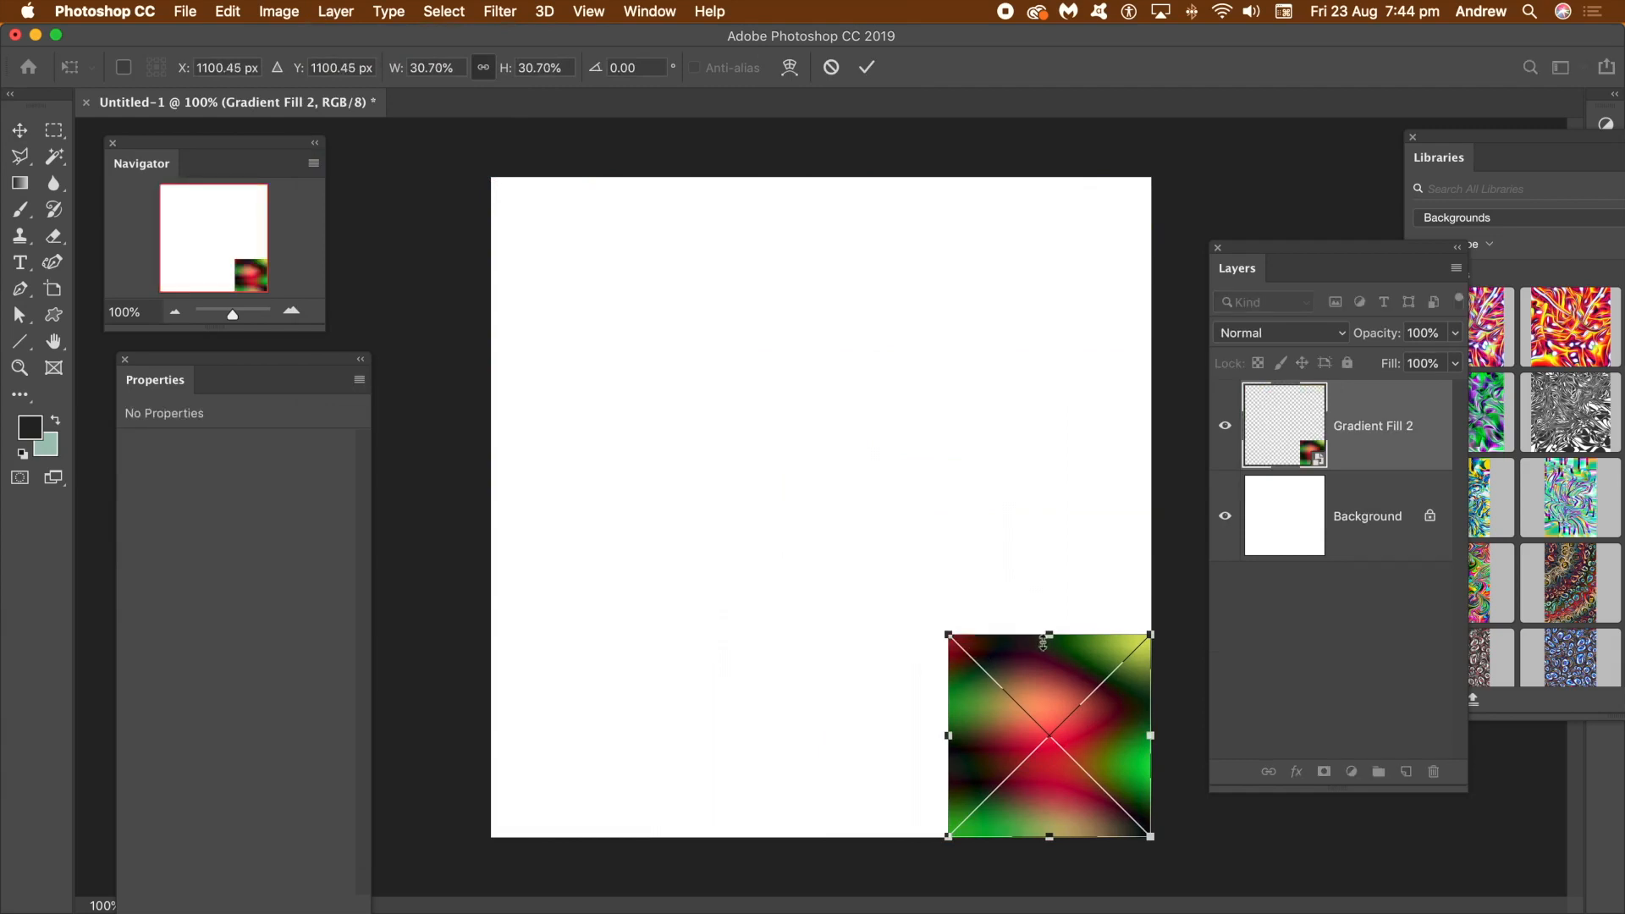
pyautogui.moveTo(1049, 636); pyautogui.dragTo(628, 398)
pyautogui.moveTo(721, 506); pyautogui.dragTo(809, 567)
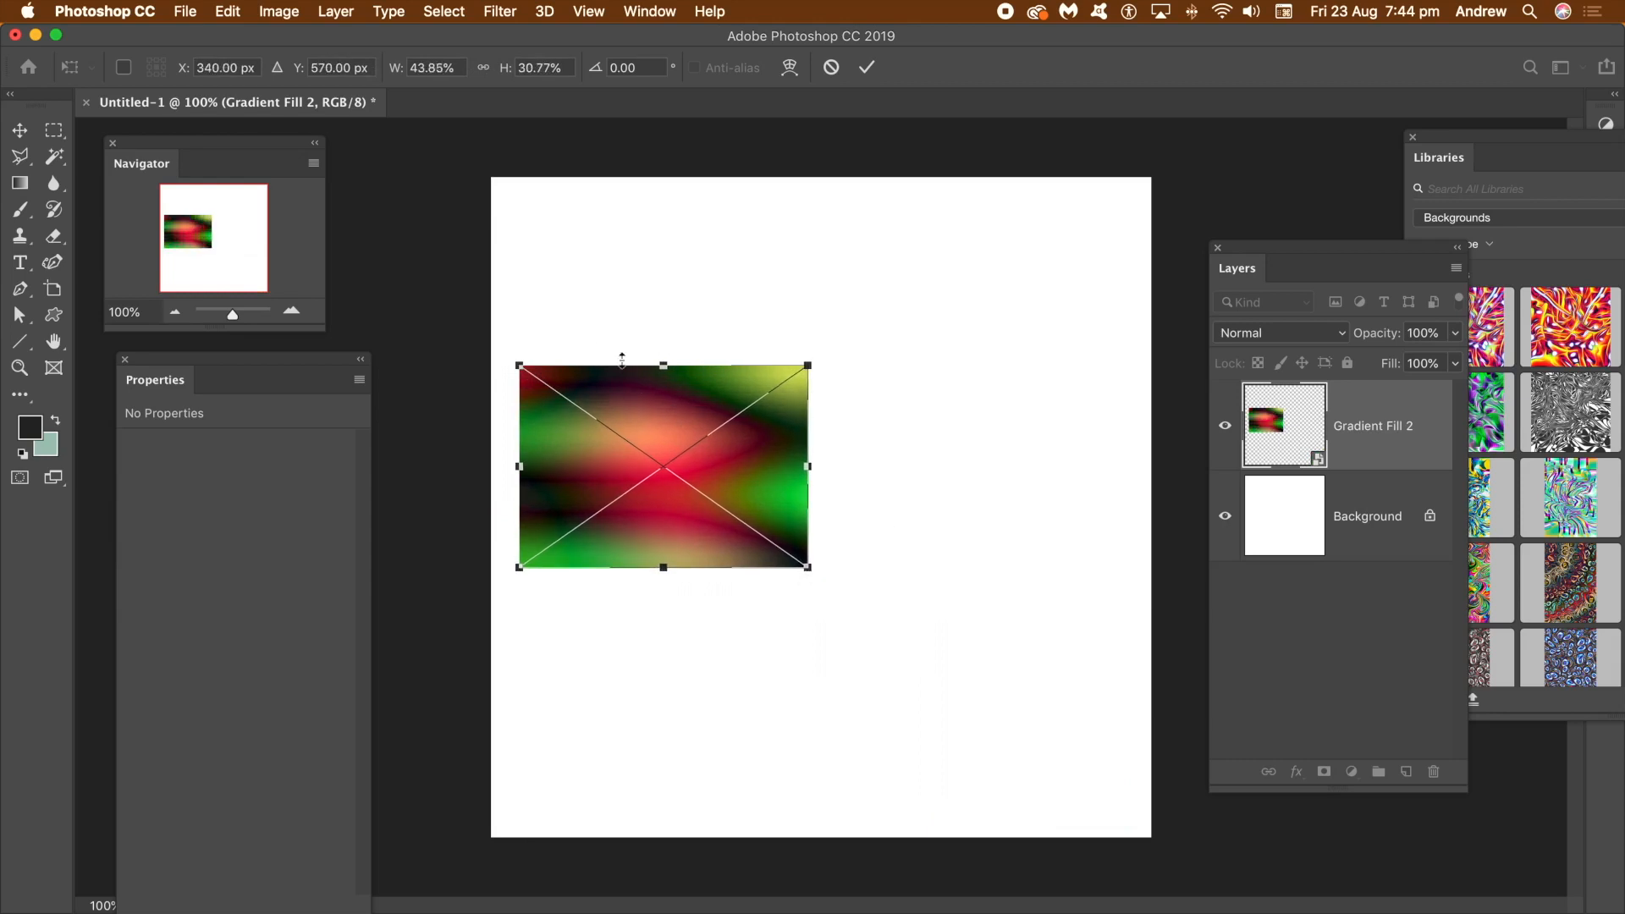
pyautogui.press('Return')
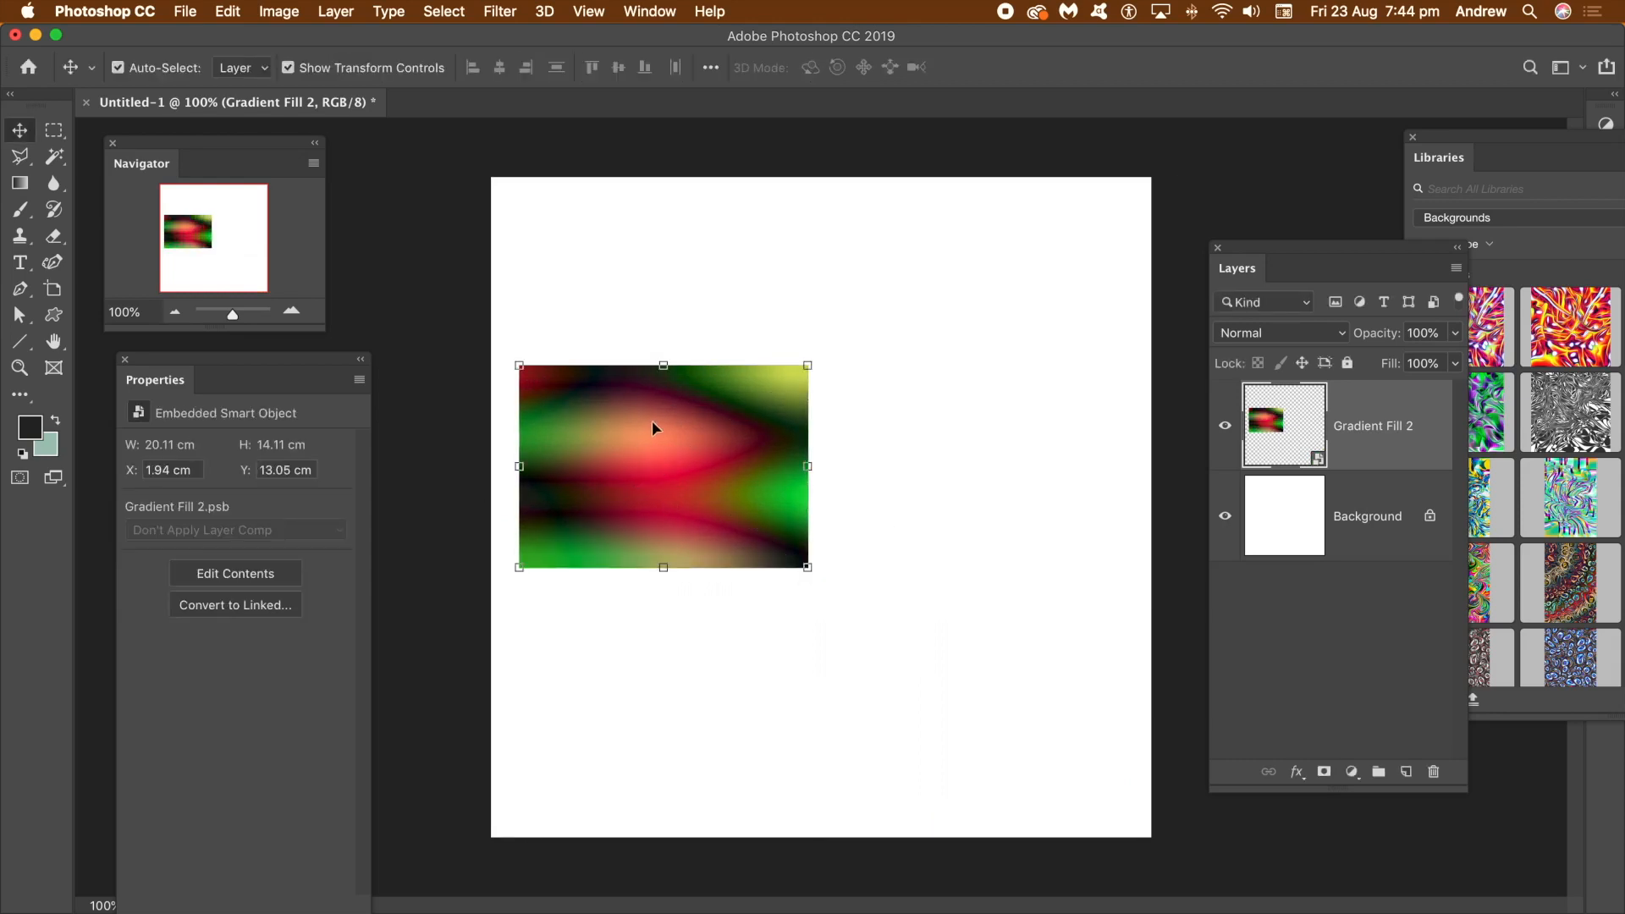
pyautogui.moveTo(633, 409); pyautogui.dragTo(661, 352)
# Cover most of the canvas with overlapping duplicates of the rectangular smart object
pyautogui.moveTo(671, 412); pyautogui.dragTo(627, 271)
pyautogui.moveTo(789, 219); pyautogui.dragTo(1062, 439)
pyautogui.moveTo(1038, 437); pyautogui.dragTo(542, 642)
pyautogui.moveTo(582, 561); pyautogui.dragTo(1004, 587)
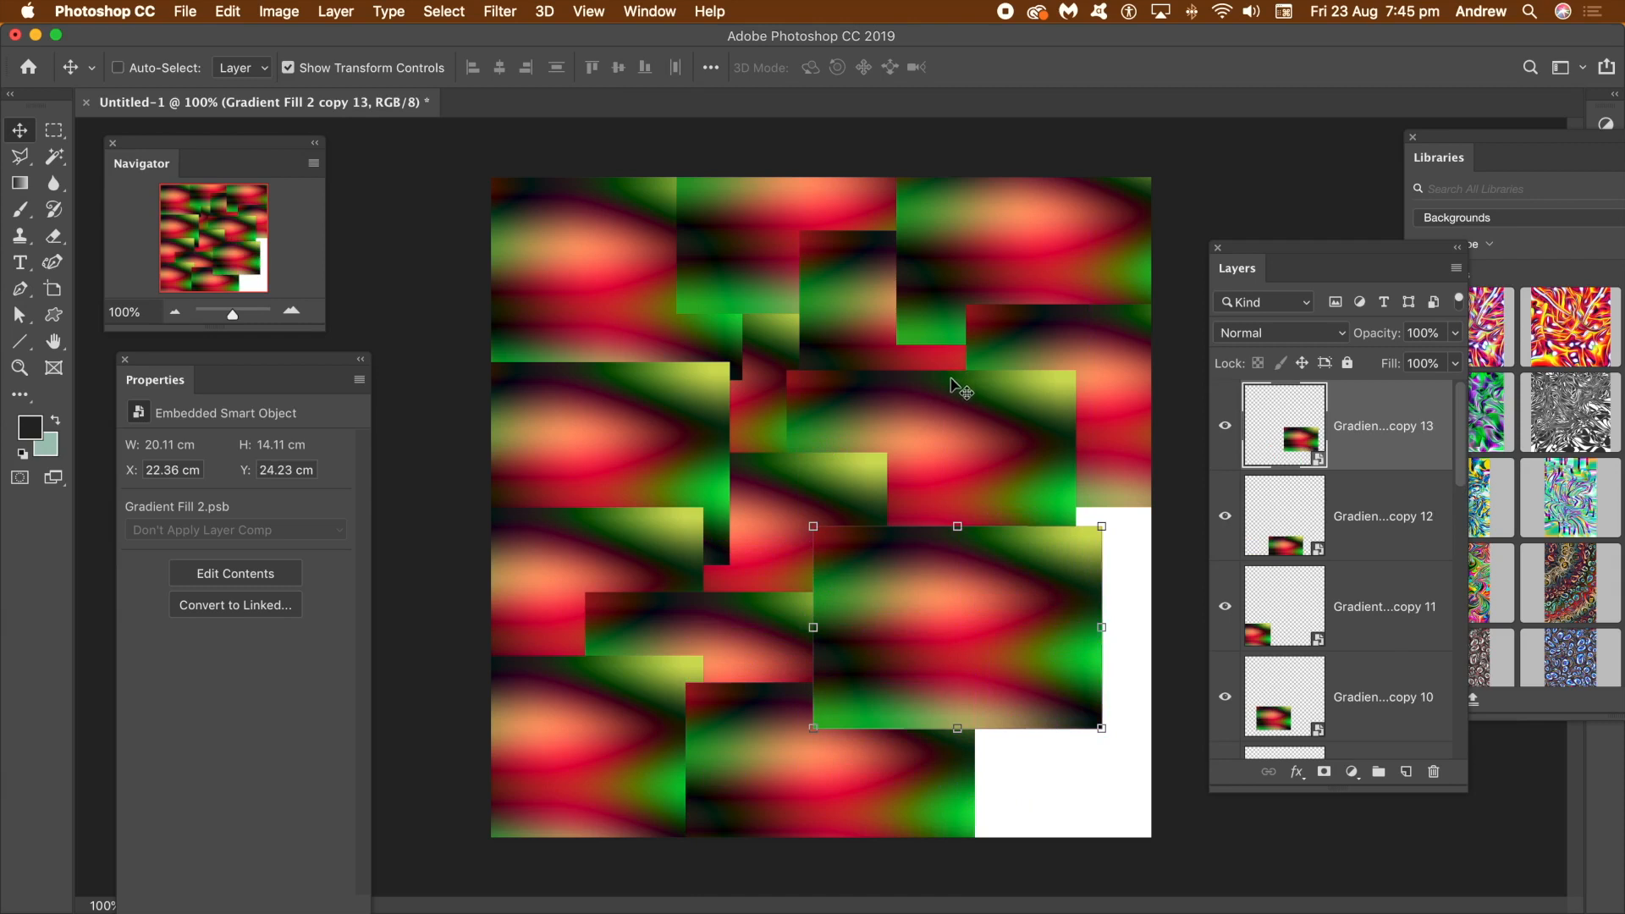
# Undo all the duplicates so that only the single original smart object is left
pyautogui.press('super+z')
pyautogui.press('super+z')
pyautogui.press('super+z')
pyautogui.press('super+z')
pyautogui.press('super+z')
pyautogui.press('super+z')
pyautogui.press('super+z')
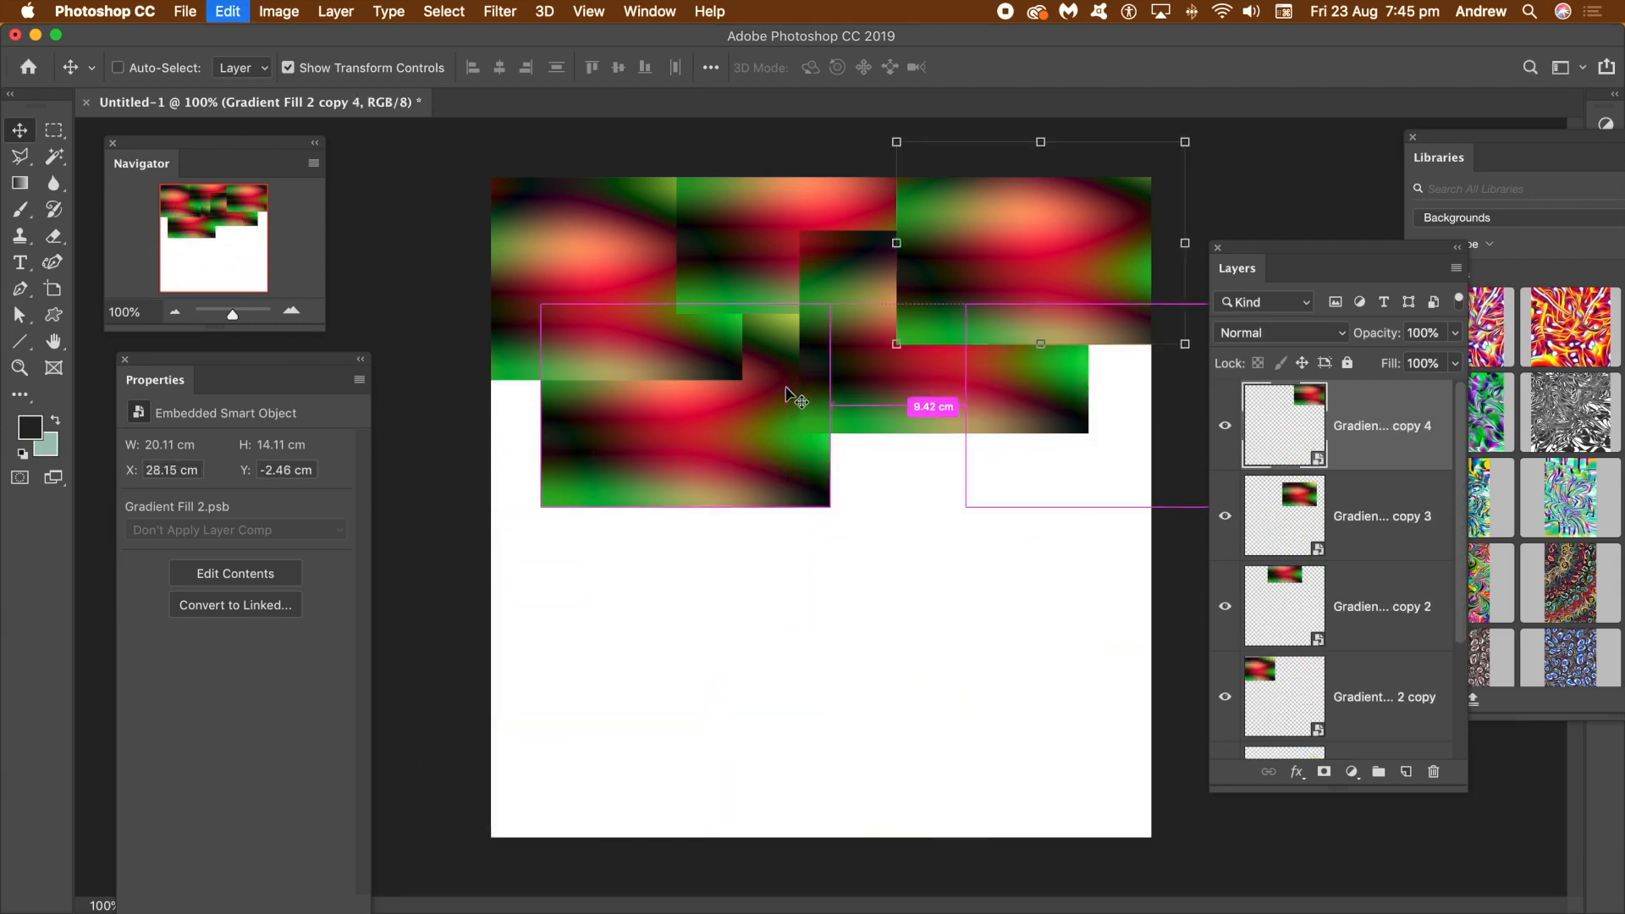
pyautogui.press('super+z')
pyautogui.press('super+z')
pyautogui.press('super+z')
pyautogui.press('super+z')
pyautogui.press('super+z')
pyautogui.press('super+z')
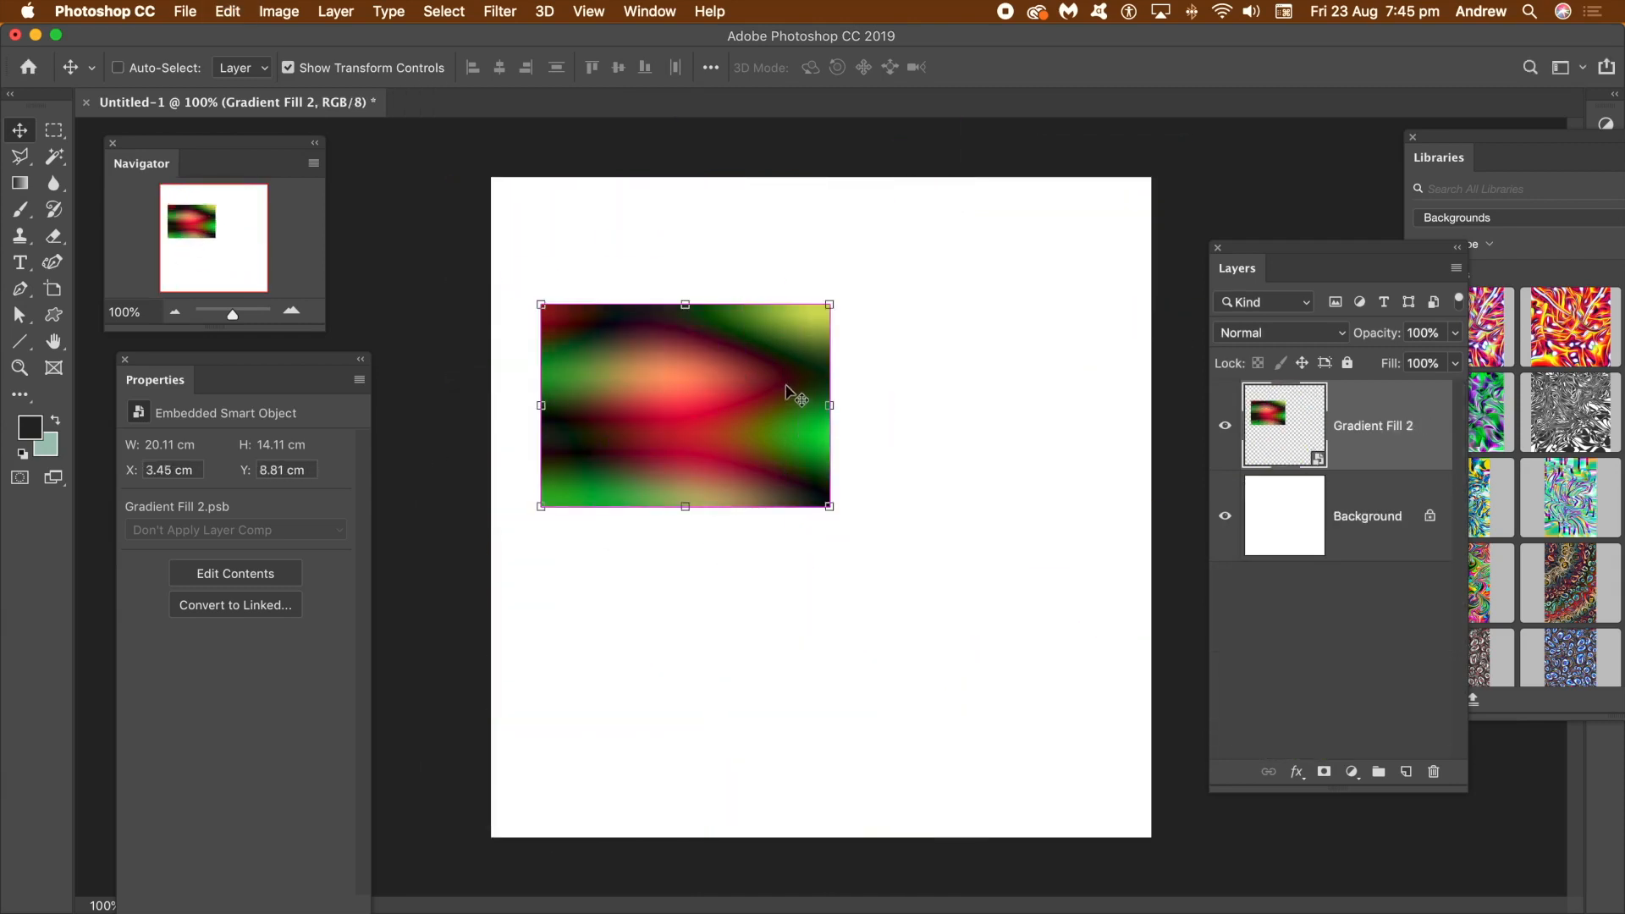
# Apply the Liquify filter to the smart object, warping the rectangle into a curved shape with a few forward-warp strokes
pyautogui.click(500, 14)
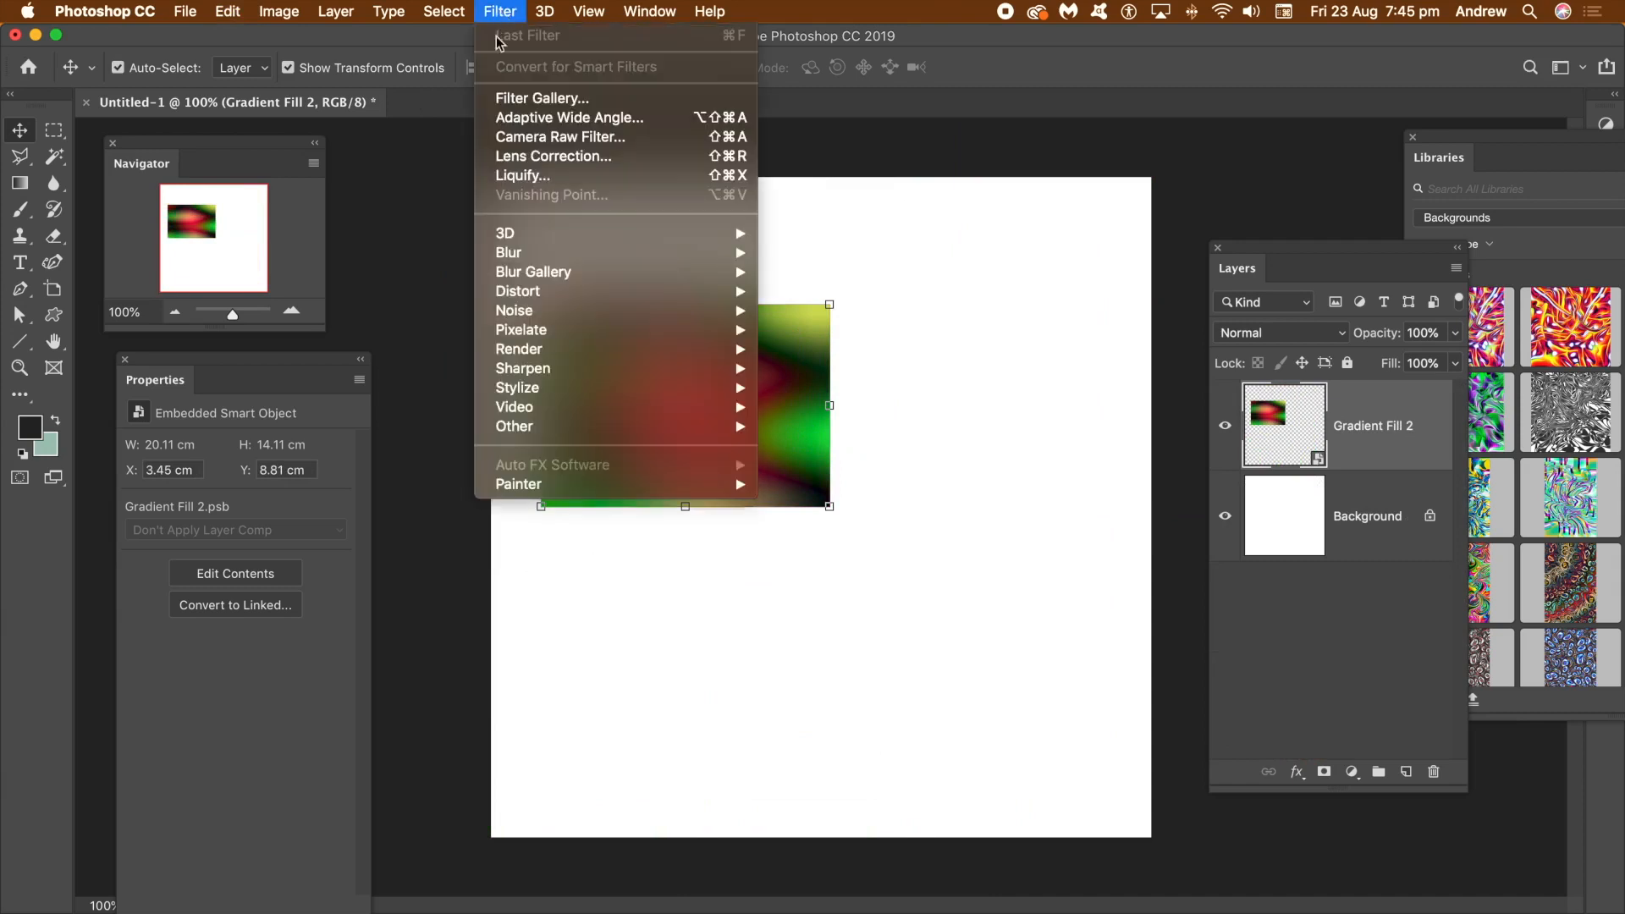
pyautogui.click(512, 176)
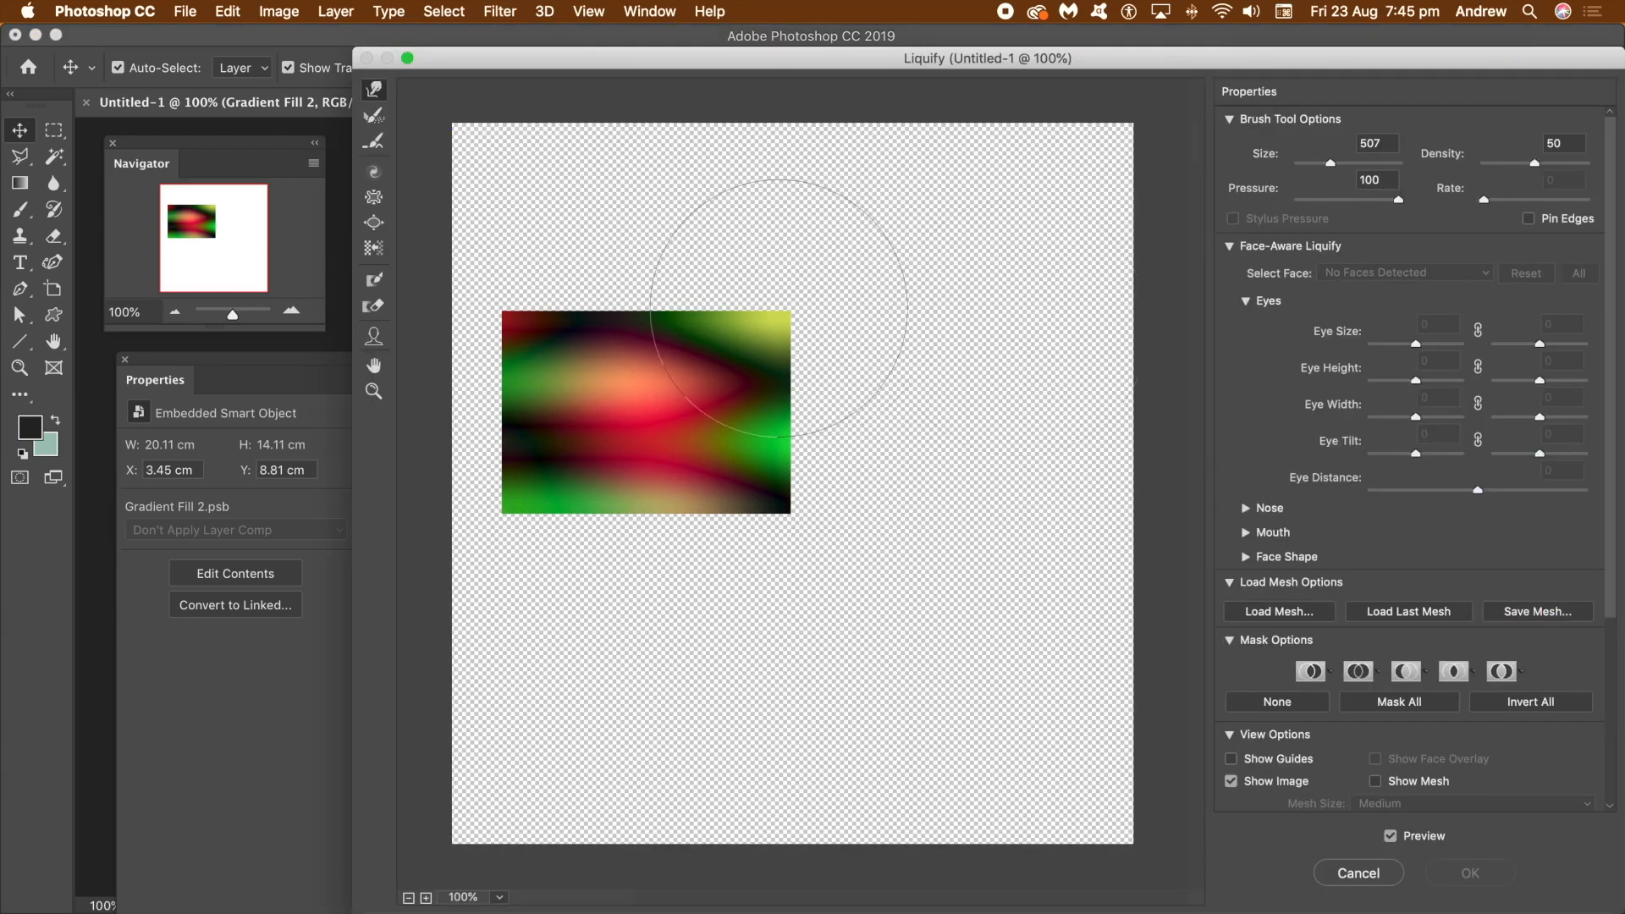
pyautogui.moveTo(699, 402)
pyautogui.mouseDown()
pyautogui.moveTo(683, 292)
pyautogui.moveTo(695, 266)
pyautogui.moveTo(711, 488)
pyautogui.moveTo(827, 591)
pyautogui.mouseUp()
pyautogui.moveTo(783, 427); pyautogui.dragTo(630, 419)
pyautogui.moveTo(786, 420)
pyautogui.mouseDown()
pyautogui.moveTo(772, 504)
pyautogui.moveTo(829, 524)
pyautogui.moveTo(688, 548)
pyautogui.moveTo(637, 604)
pyautogui.moveTo(522, 499)
pyautogui.moveTo(652, 454)
pyautogui.moveTo(704, 411)
pyautogui.mouseUp()
pyautogui.moveTo(741, 328); pyautogui.dragTo(777, 314)
pyautogui.click(1491, 880)
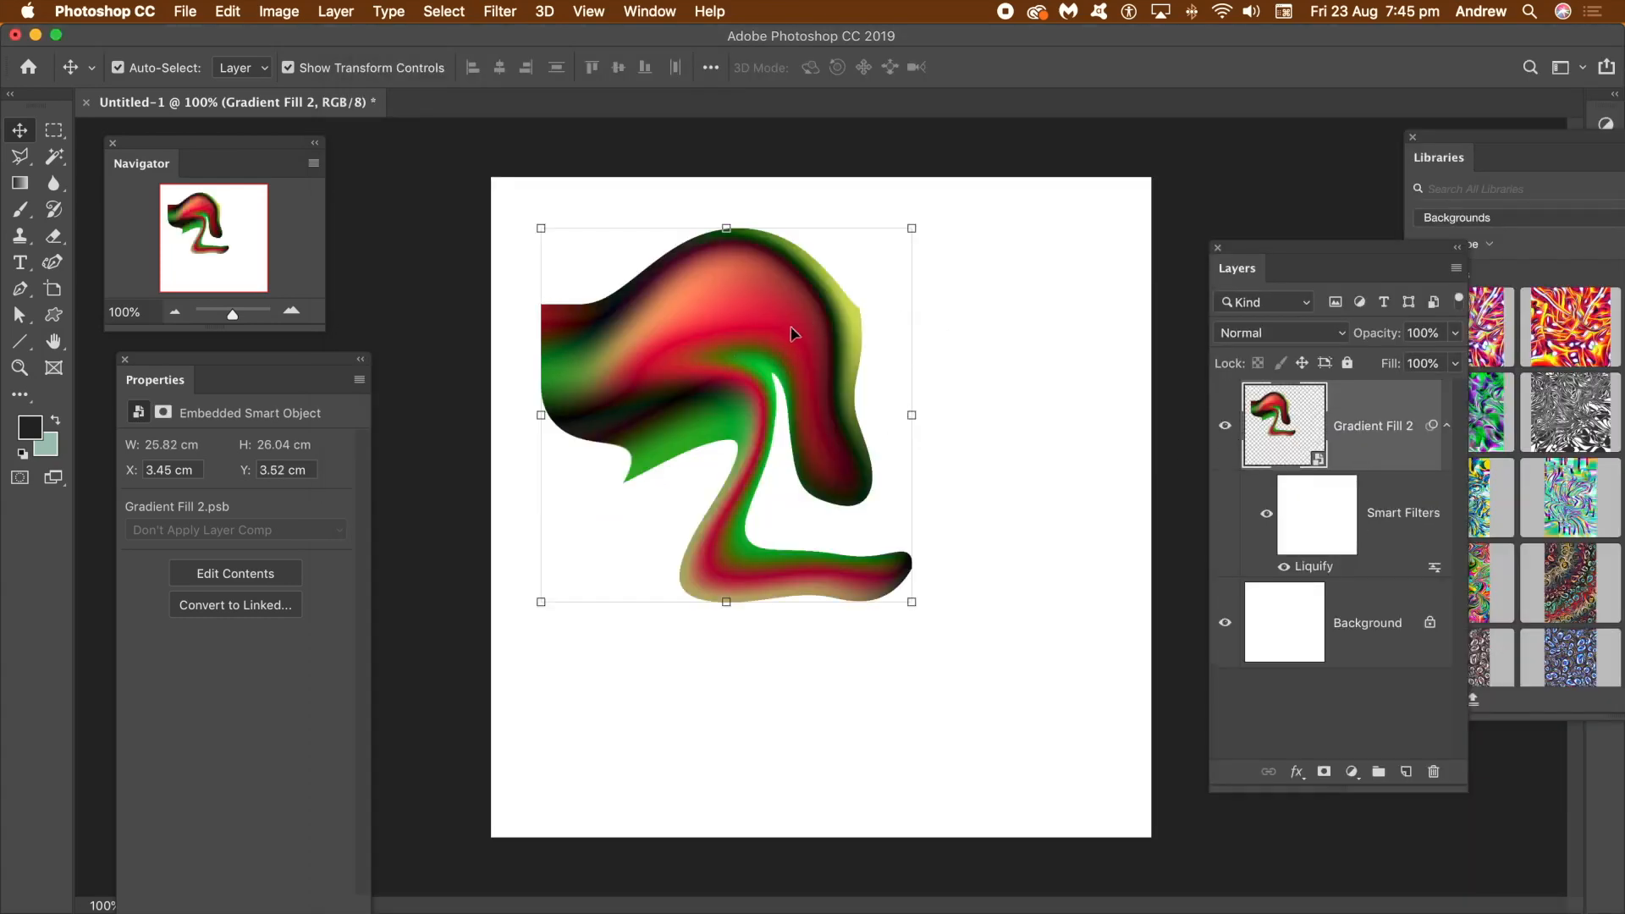
# Fill the whole canvas with overlapping duplicates of the liquified smart object
pyautogui.moveTo(725, 320); pyautogui.dragTo(795, 263)
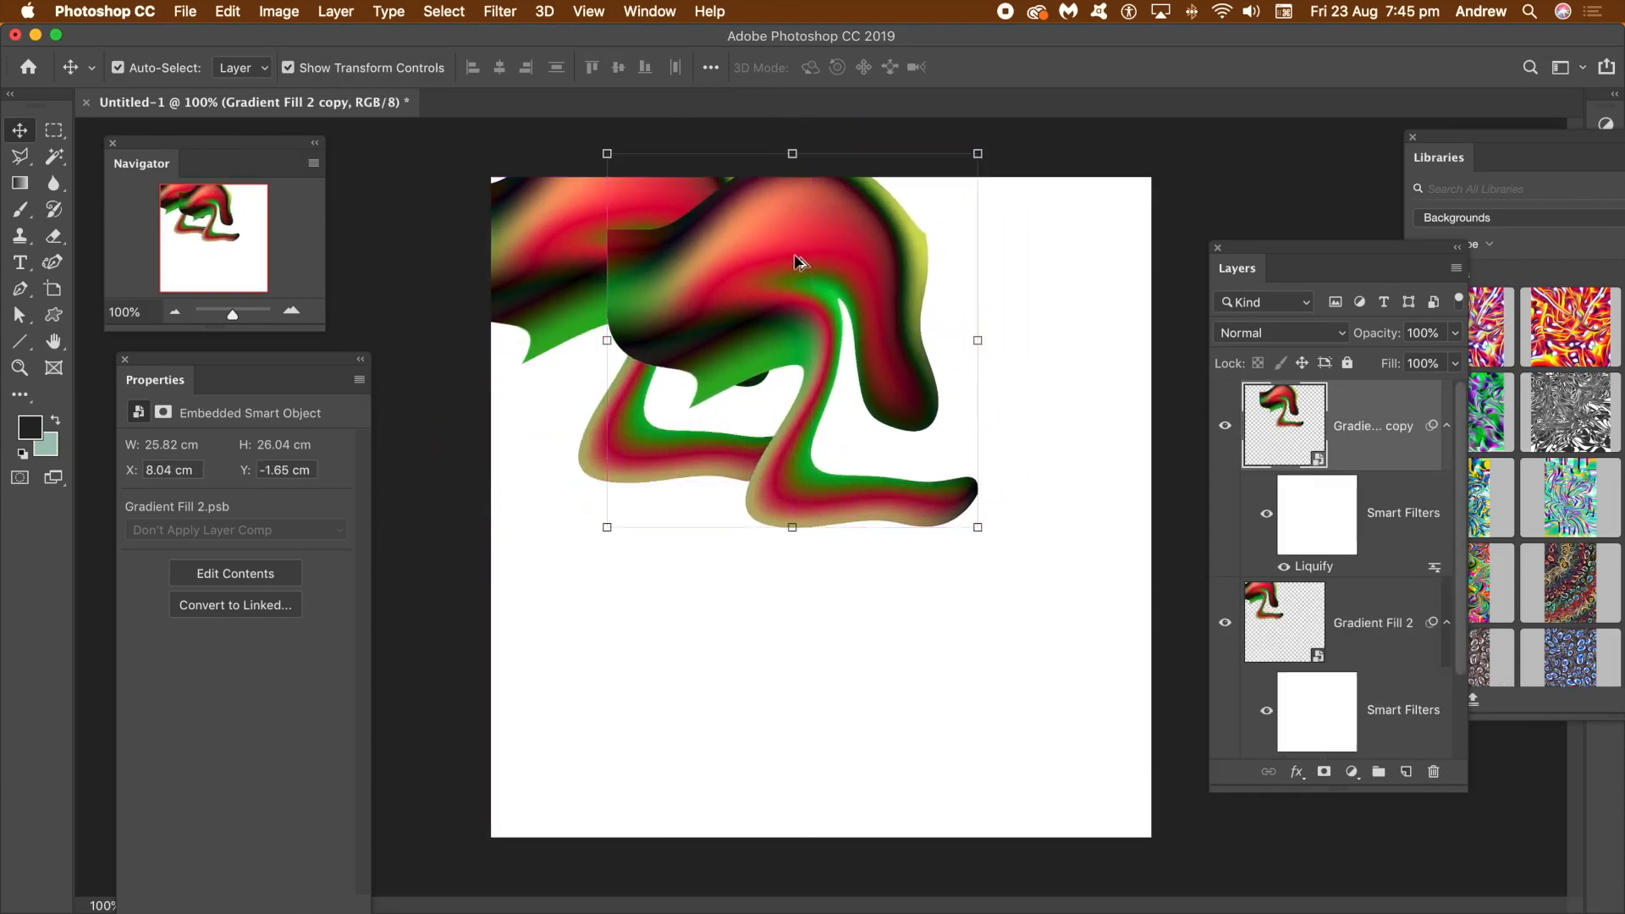
pyautogui.moveTo(723, 327); pyautogui.dragTo(810, 560)
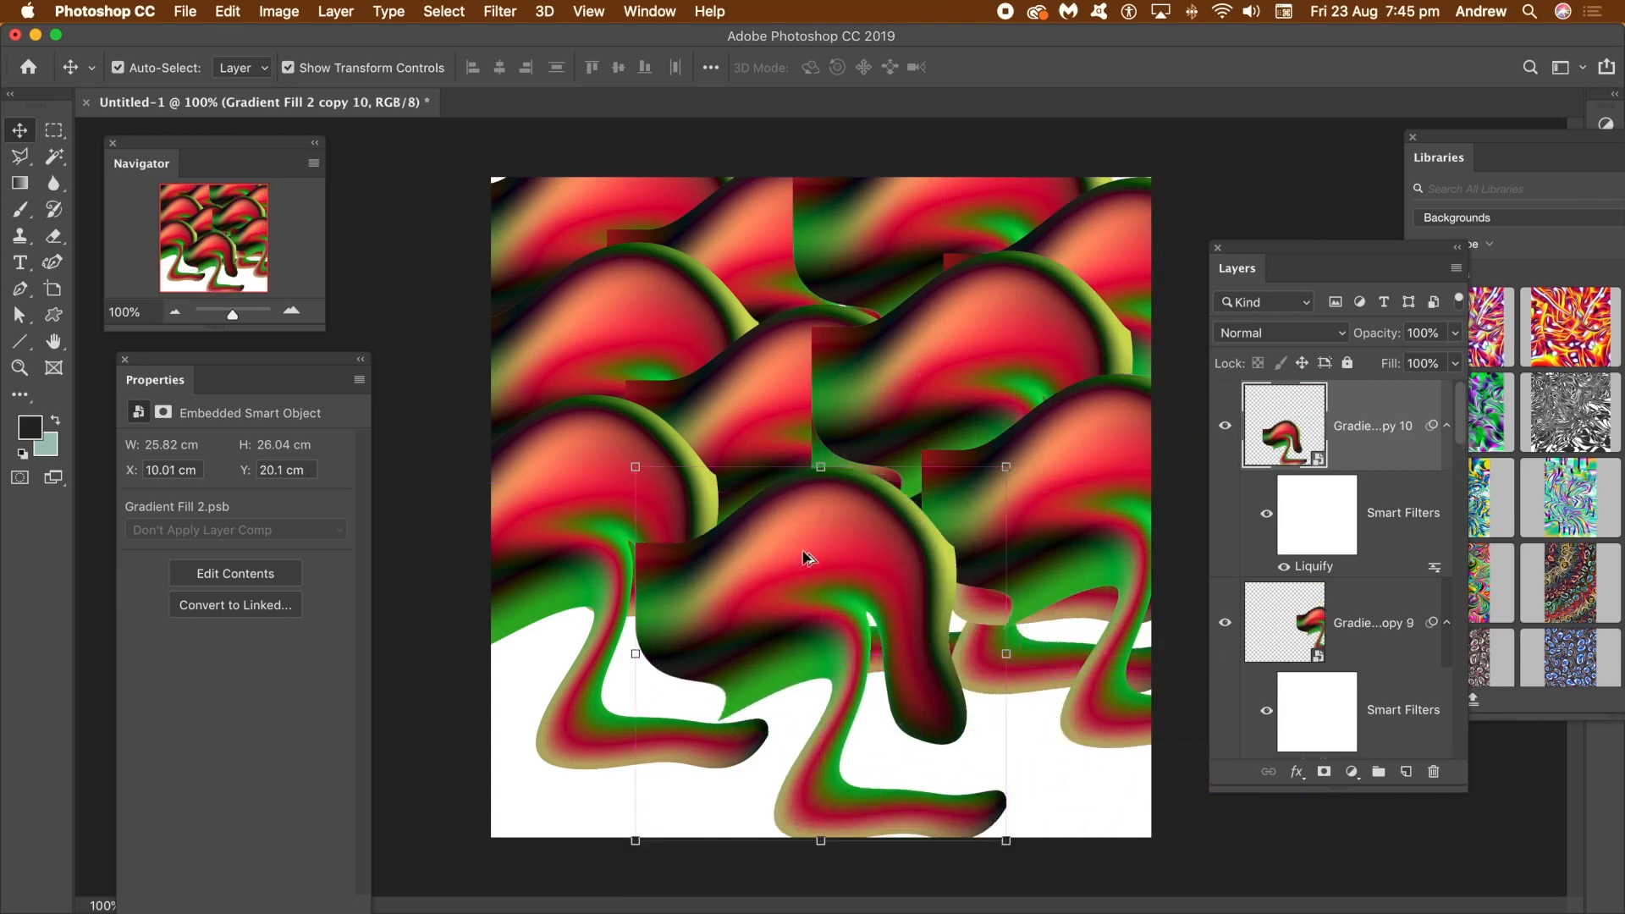
pyautogui.moveTo(583, 624); pyautogui.dragTo(1047, 623)
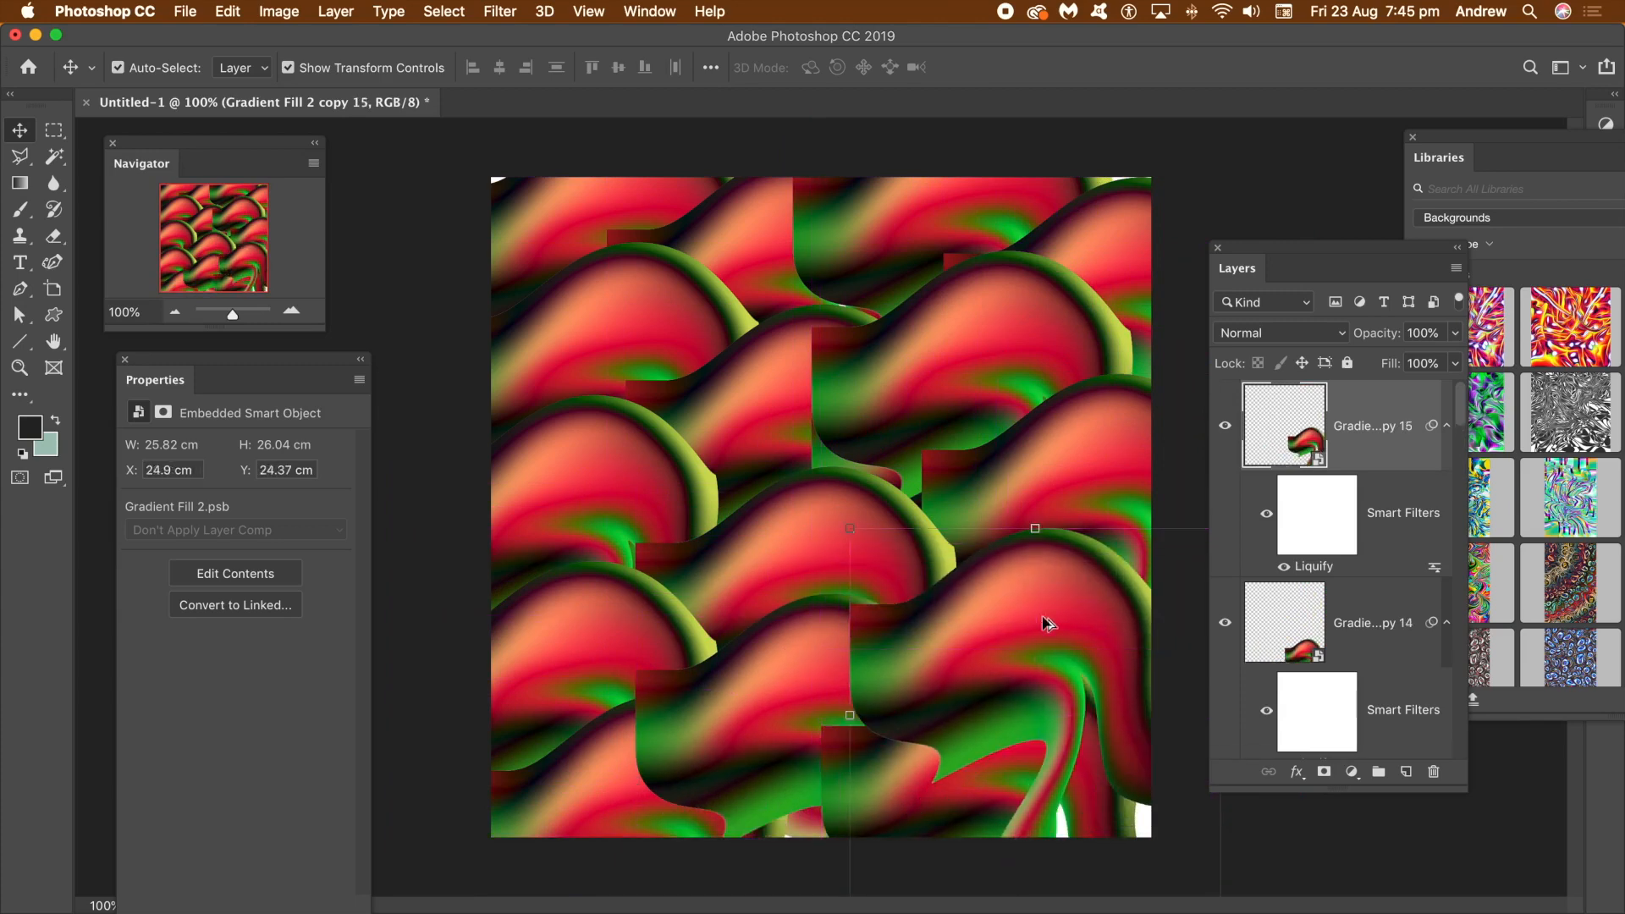
pyautogui.moveTo(1065, 749); pyautogui.dragTo(699, 471)
# Shrink and rotate the topmost duplicate to about 14.92 by 8.5 cm, and shift the copy beneath it slightly up and left
pyautogui.click(641, 422)
pyautogui.moveTo(636, 521); pyautogui.dragTo(758, 561)
pyautogui.press('Return')
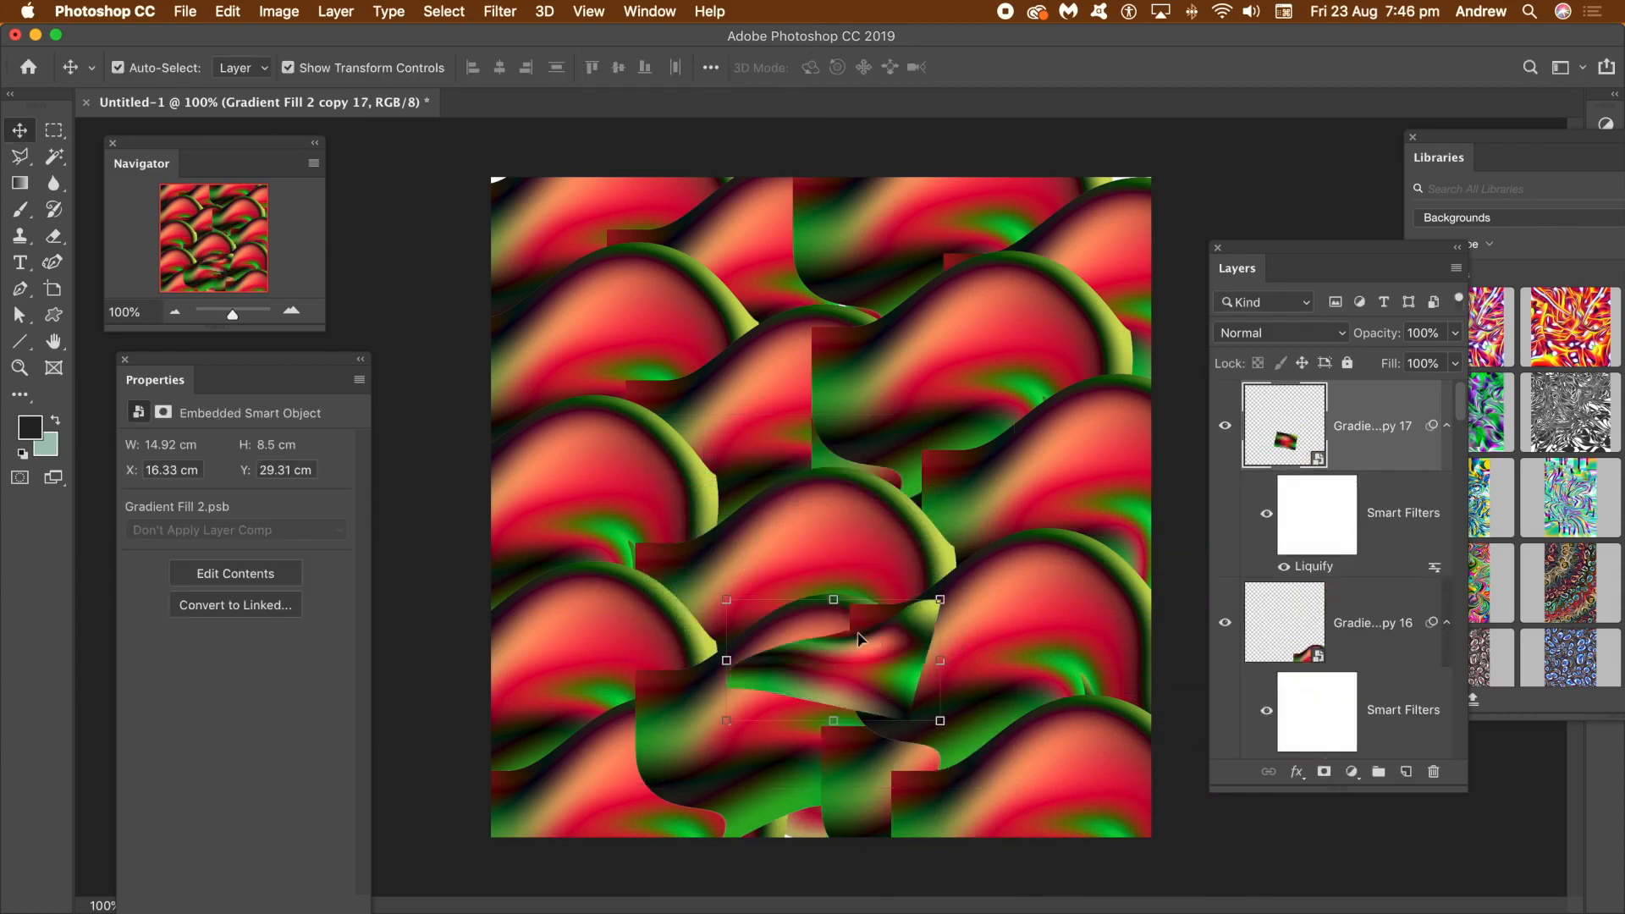
pyautogui.moveTo(819, 616)
pyautogui.mouseDown()
pyautogui.moveTo(766, 558)
pyautogui.moveTo(753, 506)
pyautogui.moveTo(813, 618)
pyautogui.mouseUp()
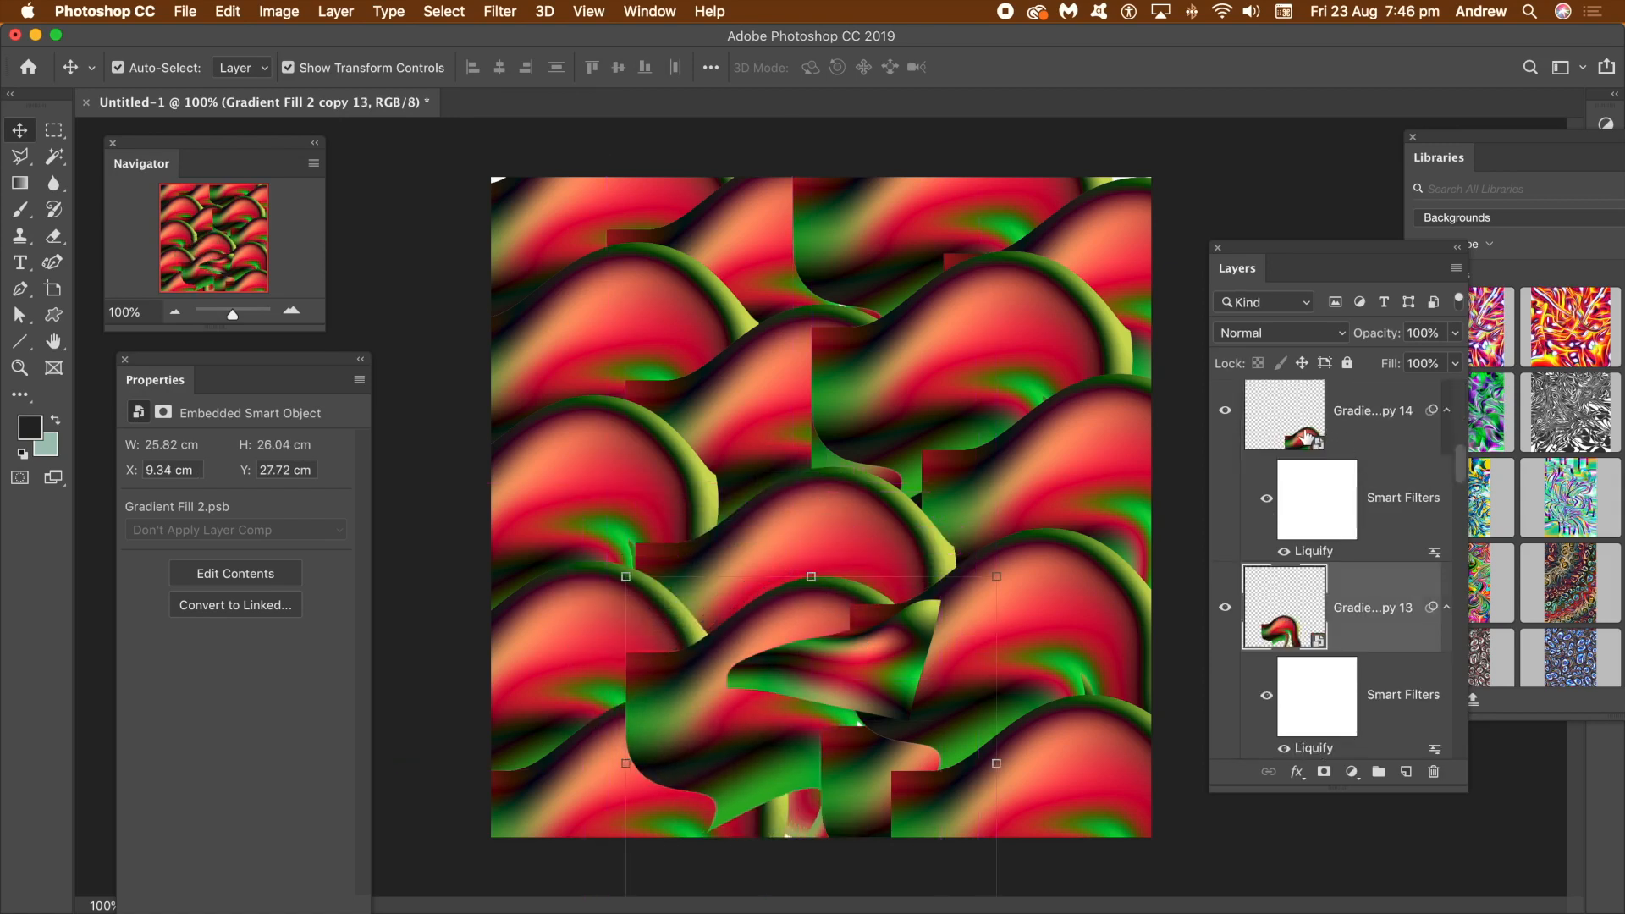
# Shrink and rotate the upper-middle copy to about 33.97% by 23.84% at 26.12°, and add two duplicates of it nearby
pyautogui.click(1301, 436)
pyautogui.click(721, 416)
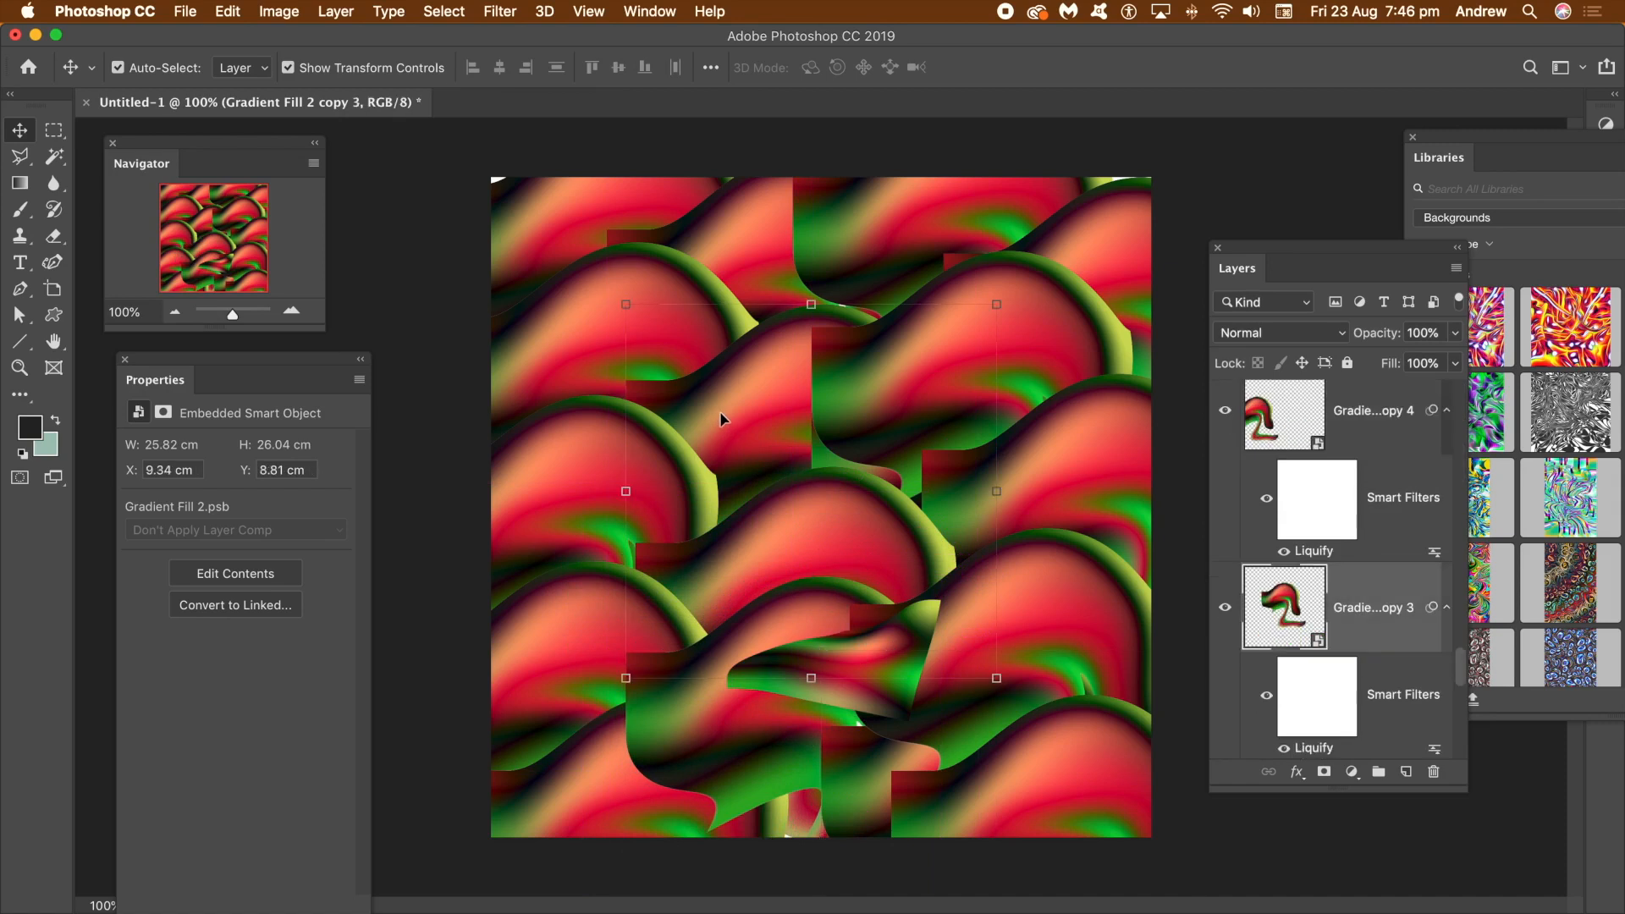
pyautogui.click(626, 304)
pyautogui.moveTo(635, 367); pyautogui.dragTo(707, 418)
pyautogui.moveTo(785, 464); pyautogui.dragTo(741, 385)
pyautogui.moveTo(892, 343); pyautogui.dragTo(913, 404)
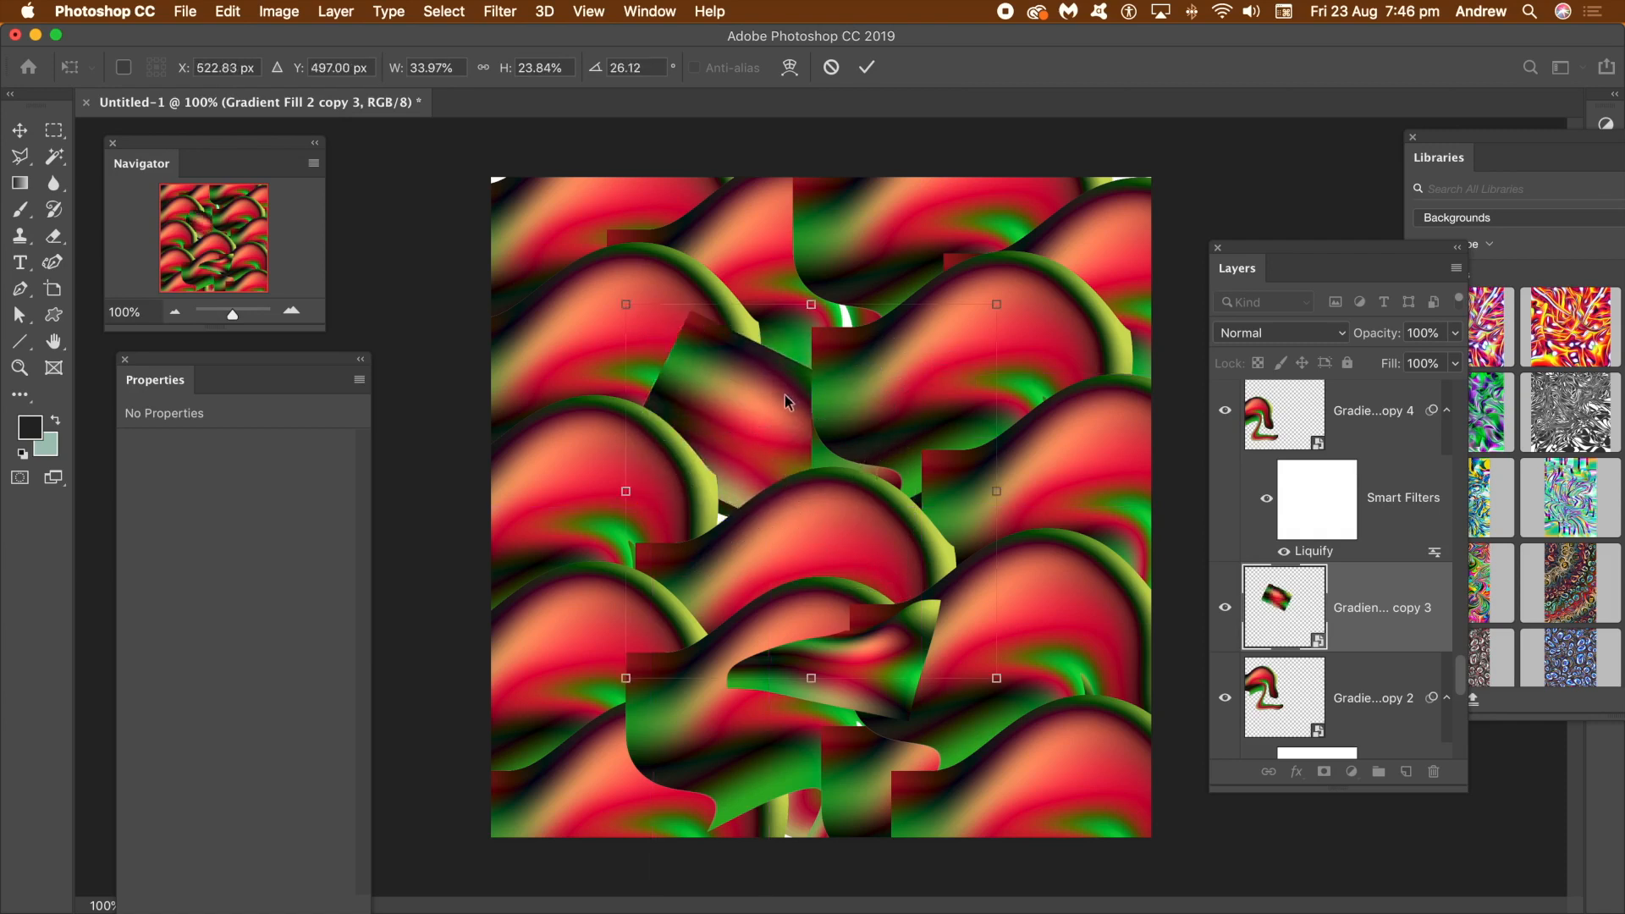
pyautogui.press('Return')
pyautogui.moveTo(752, 394); pyautogui.dragTo(684, 428)
pyautogui.moveTo(684, 413); pyautogui.dragTo(841, 323)
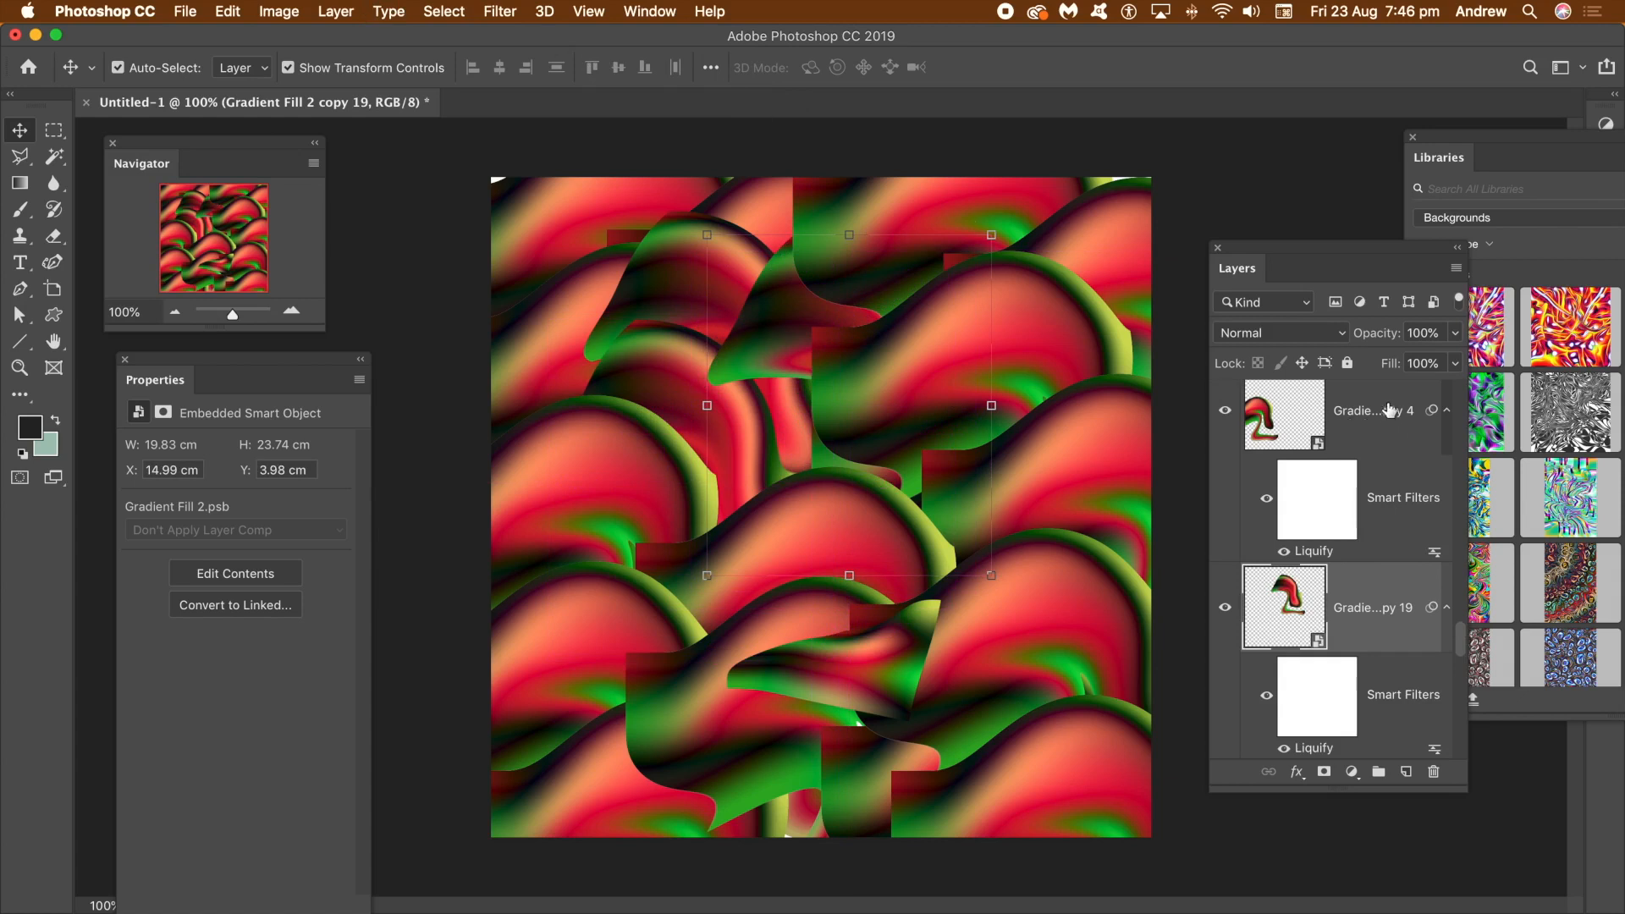
# Combine all the gradient fill layers above the white background into a single smart object
pyautogui.moveTo(1303, 258); pyautogui.dragTo(1228, 234)
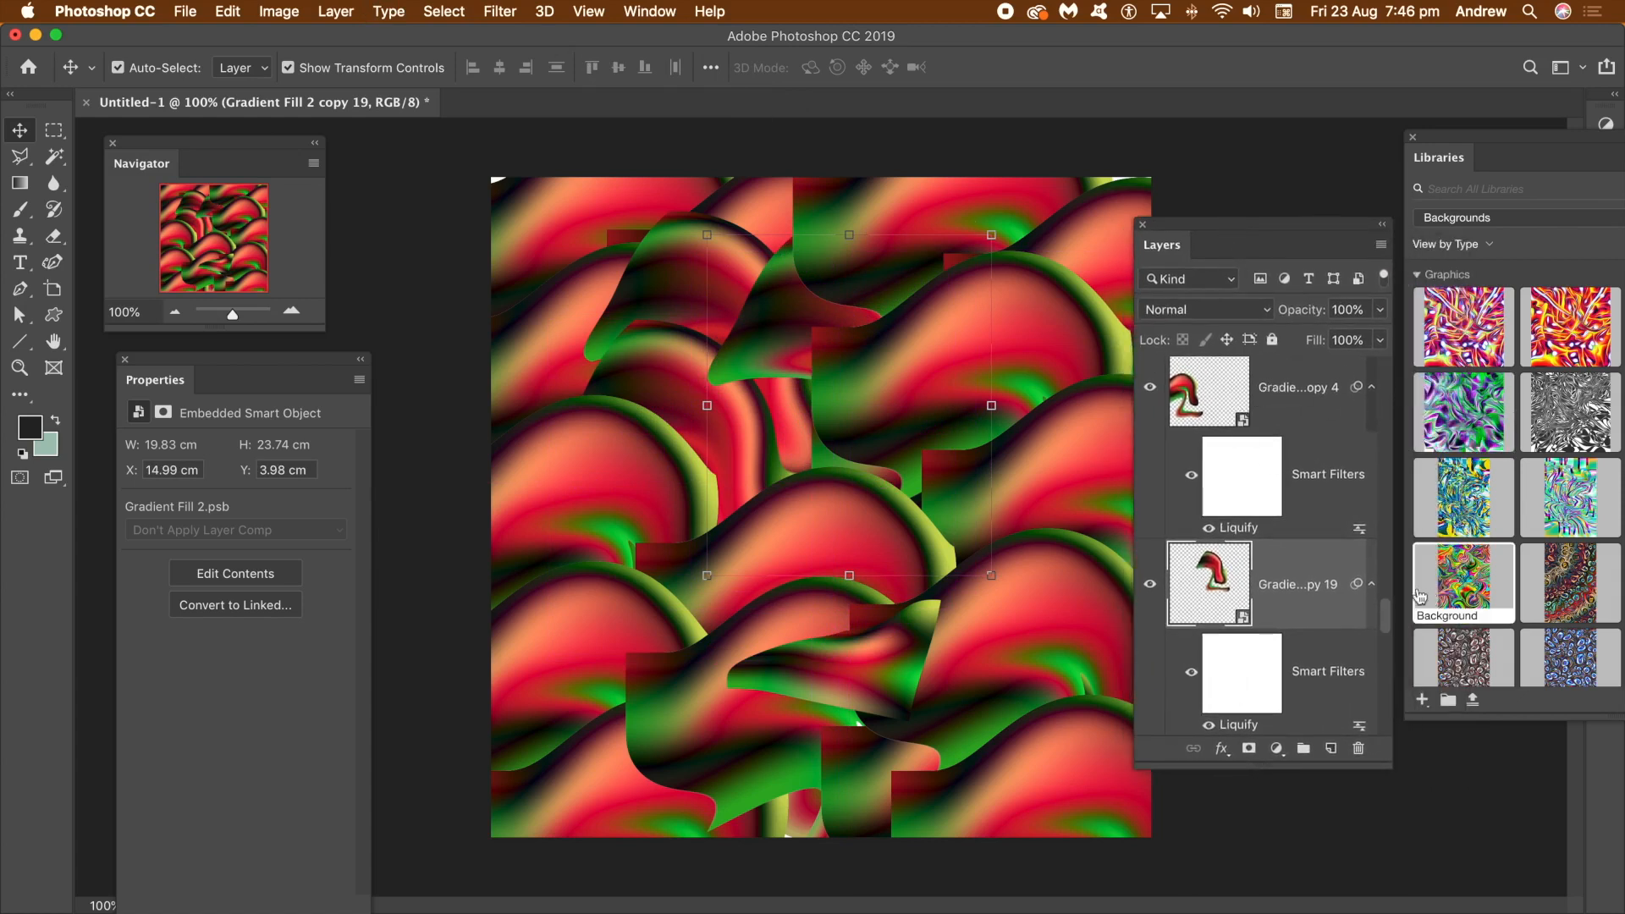
pyautogui.moveTo(1385, 617); pyautogui.dragTo(1394, 386)
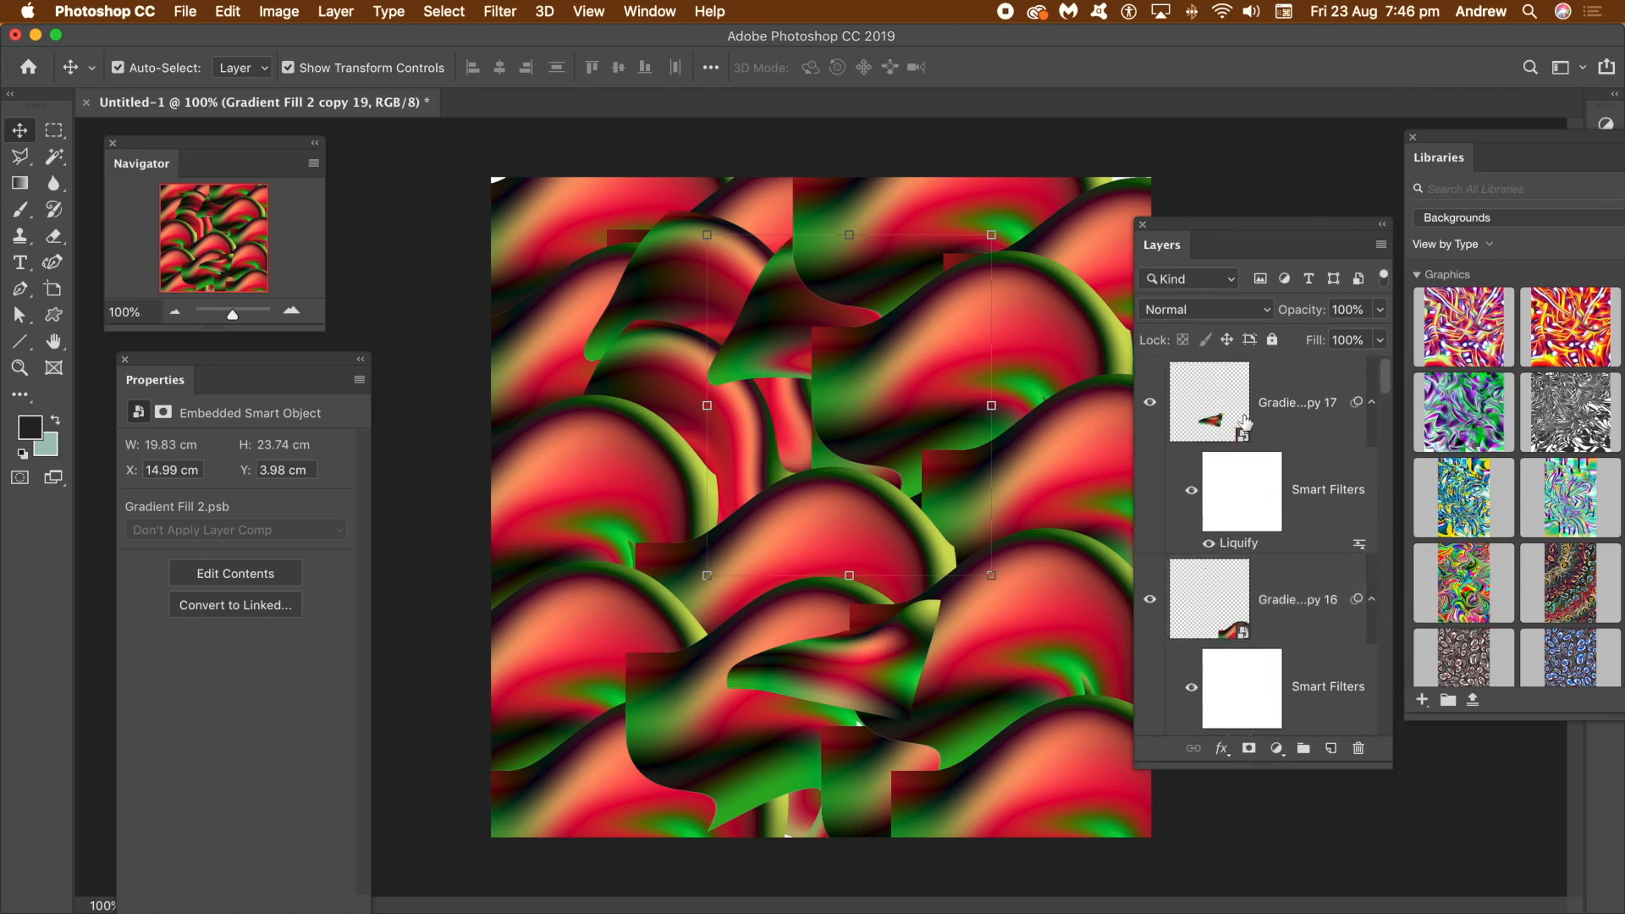
pyautogui.click(1285, 392)
pyautogui.moveTo(1389, 389); pyautogui.dragTo(1372, 740)
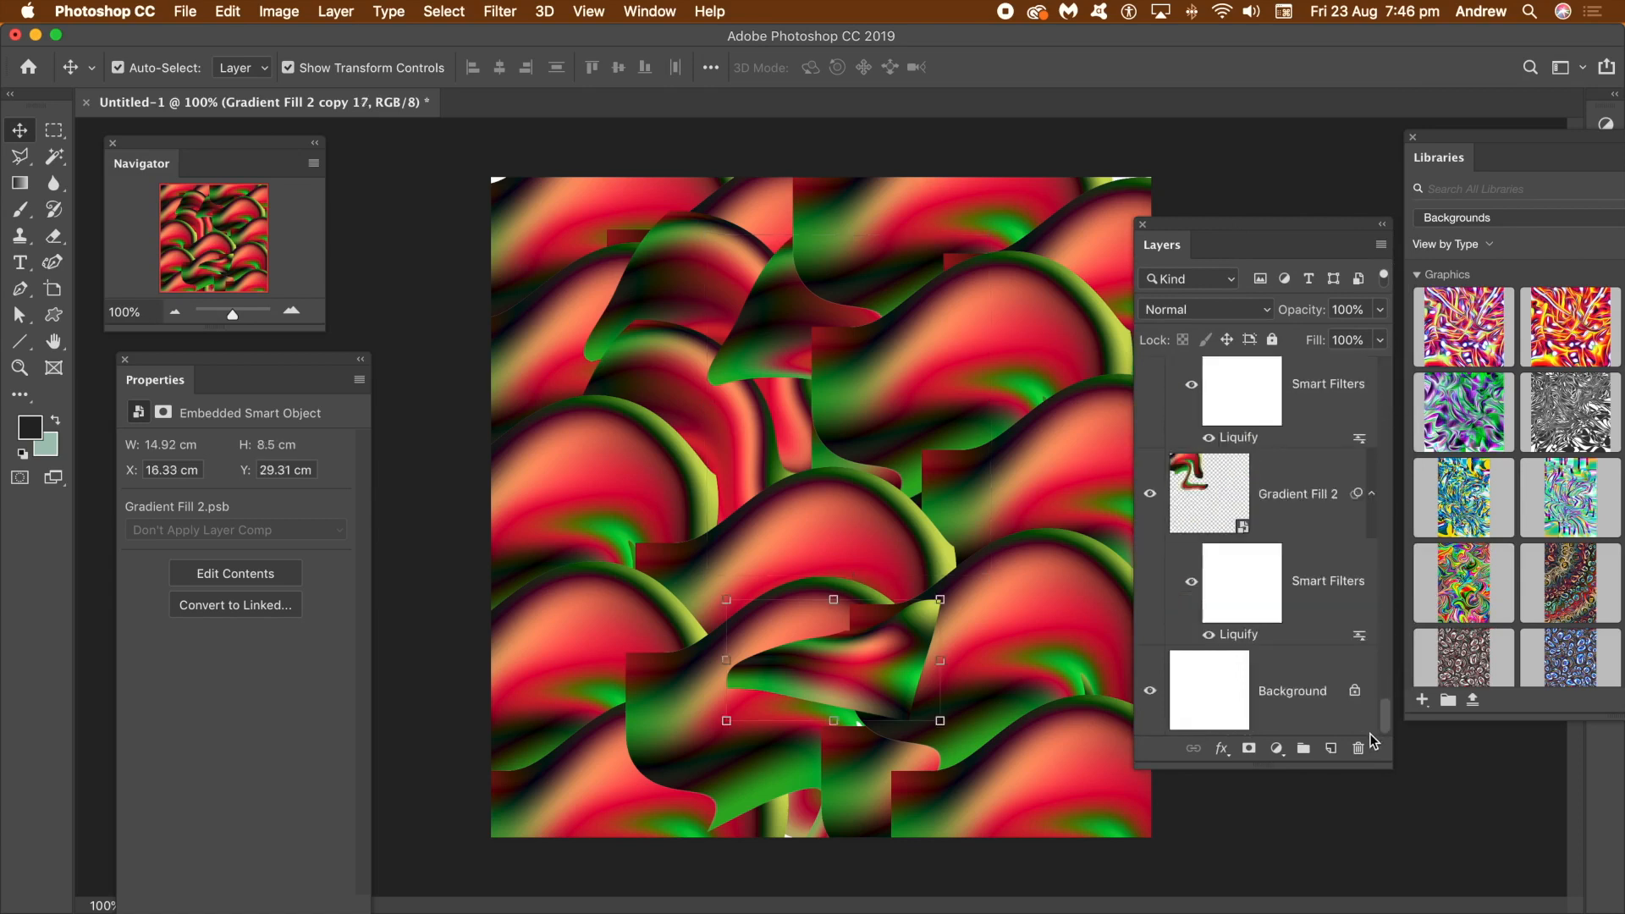
pyautogui.keyDown('shift'); pyautogui.click(1304, 494); pyautogui.keyUp('shift')
pyautogui.scroll(2, 1390, 713)
pyautogui.scroll(10, 1390, 713)
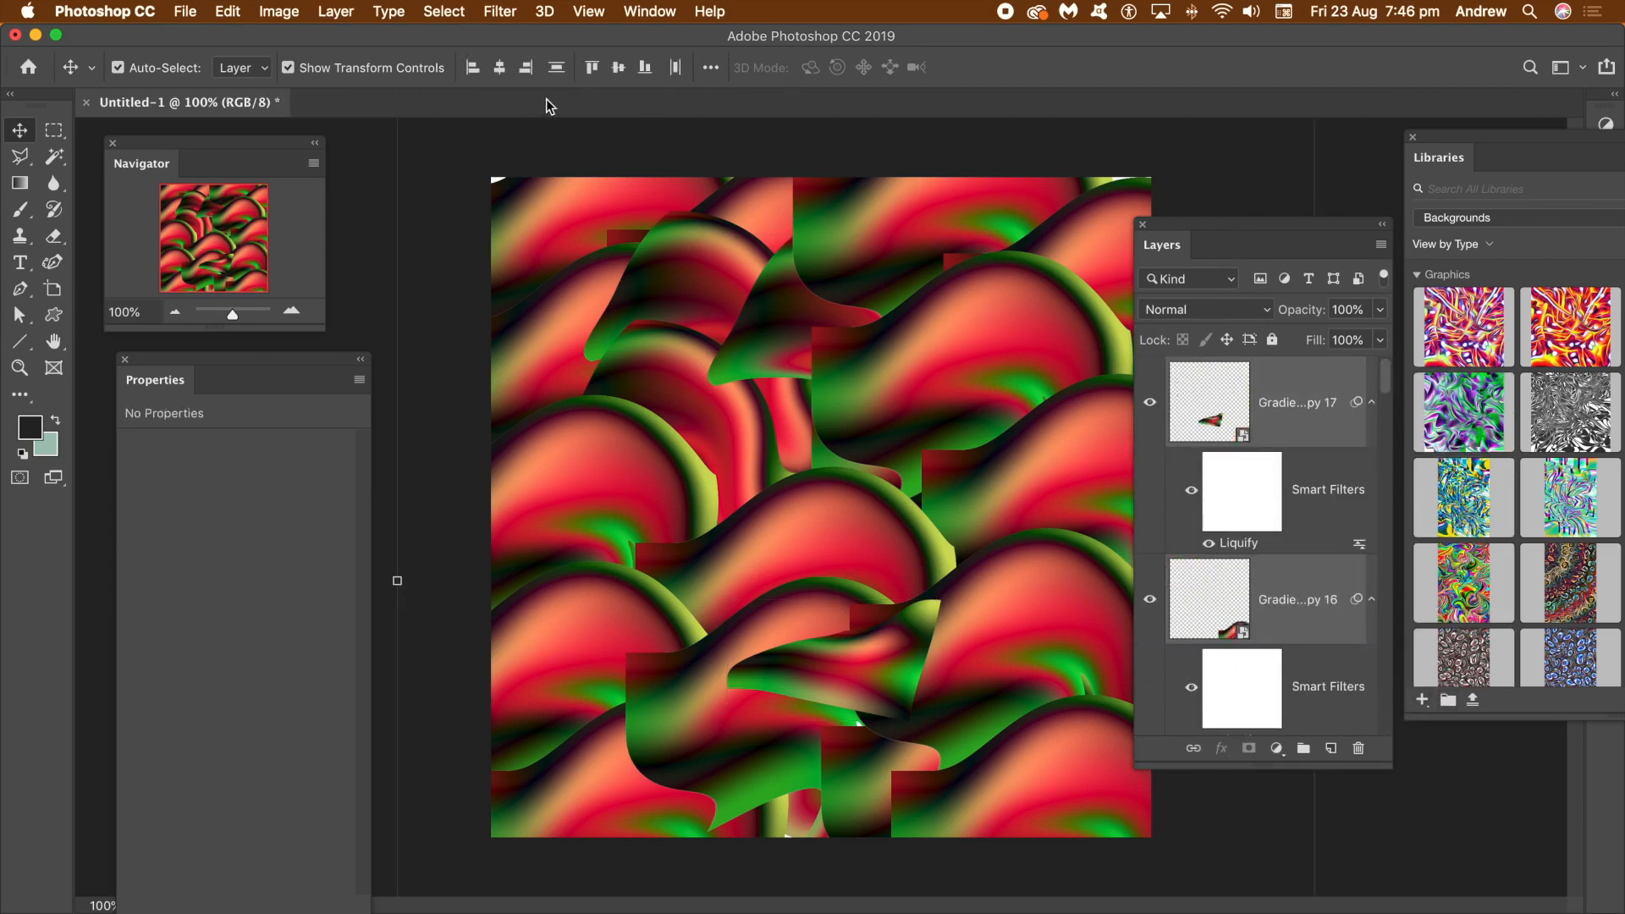
pyautogui.click(342, 13)
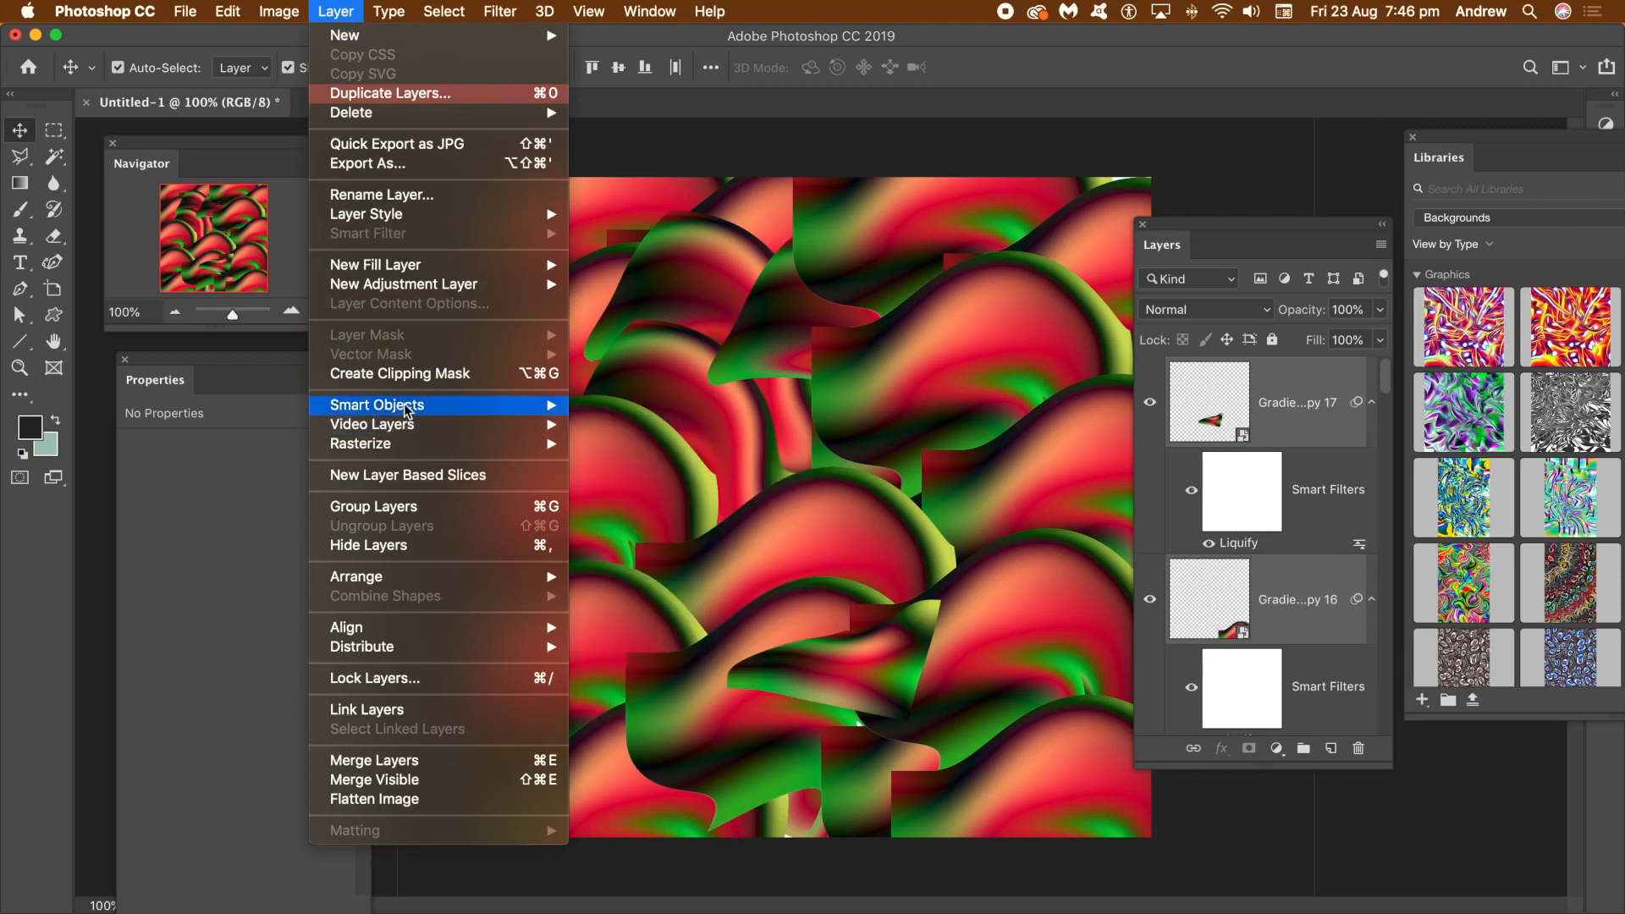
pyautogui.moveTo(411, 410)
pyautogui.click(628, 407)
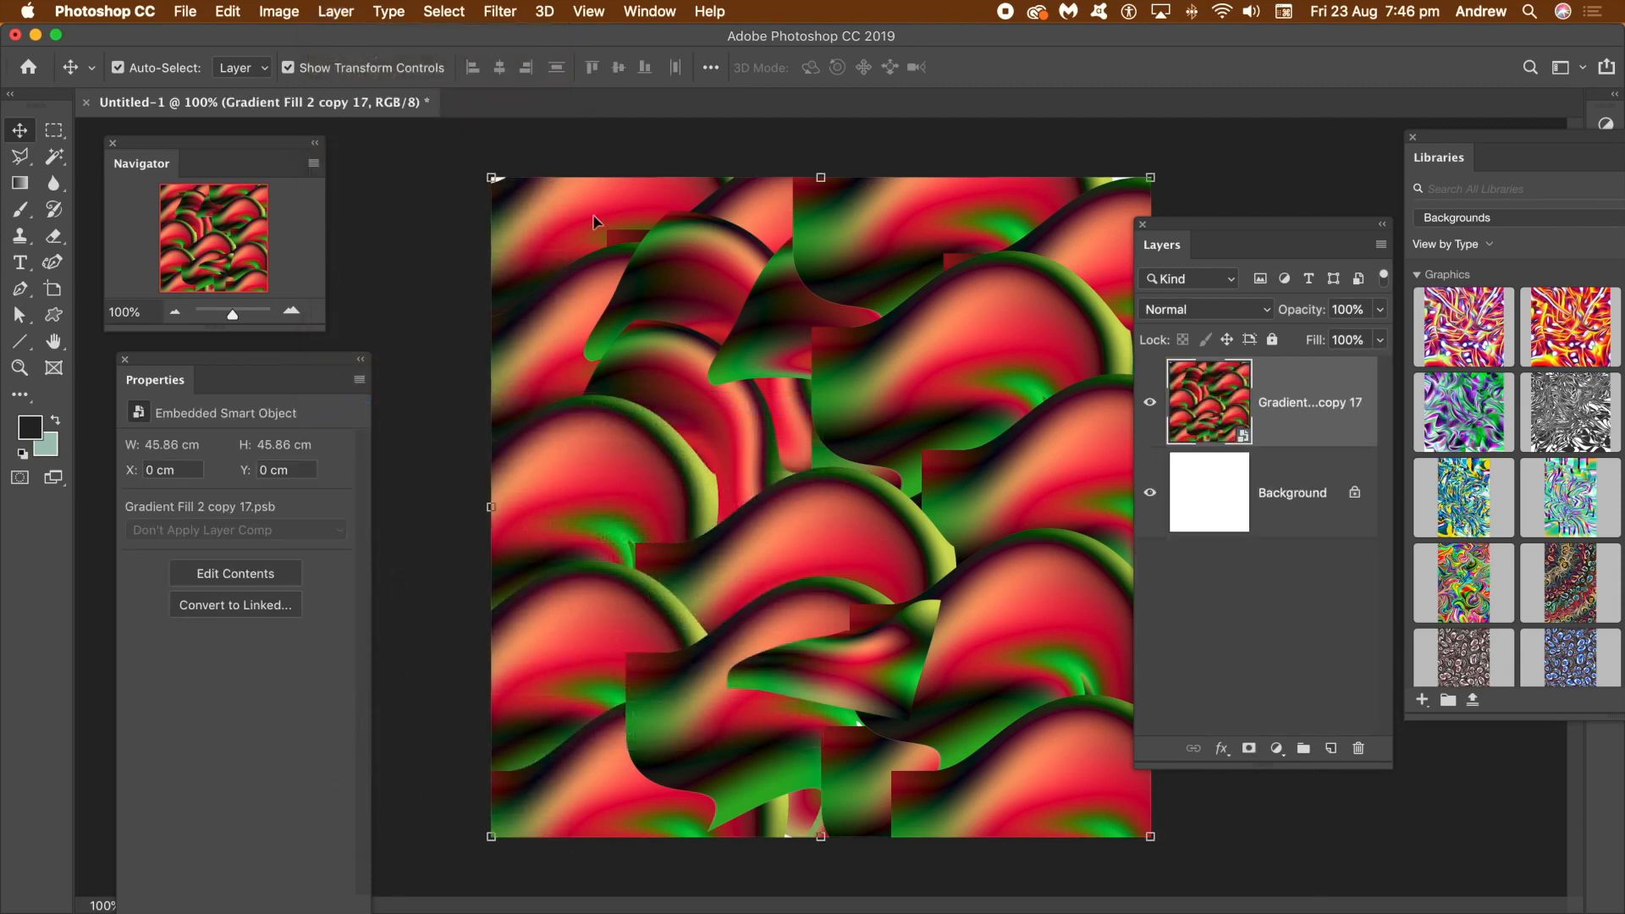
# Scale the combined smart object to about 70.14% and place it over the upper-left corner of the canvas
pyautogui.moveTo(490, 177); pyautogui.dragTo(668, 333)
pyautogui.moveTo(746, 382); pyautogui.dragTo(532, 191)
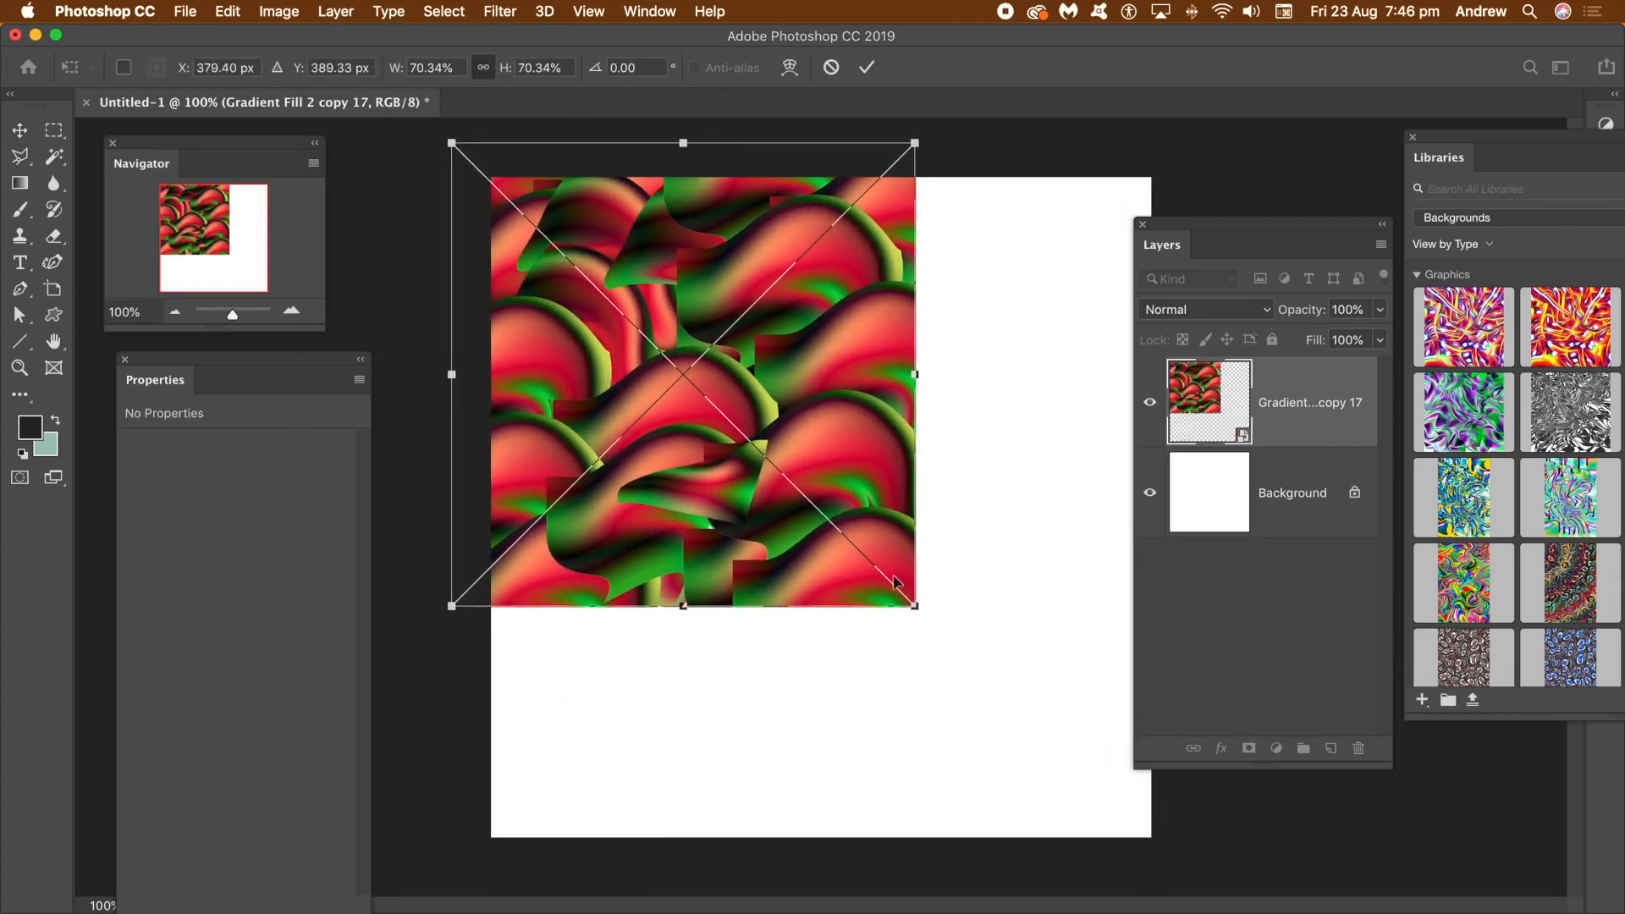
pyautogui.moveTo(916, 606); pyautogui.dragTo(913, 604)
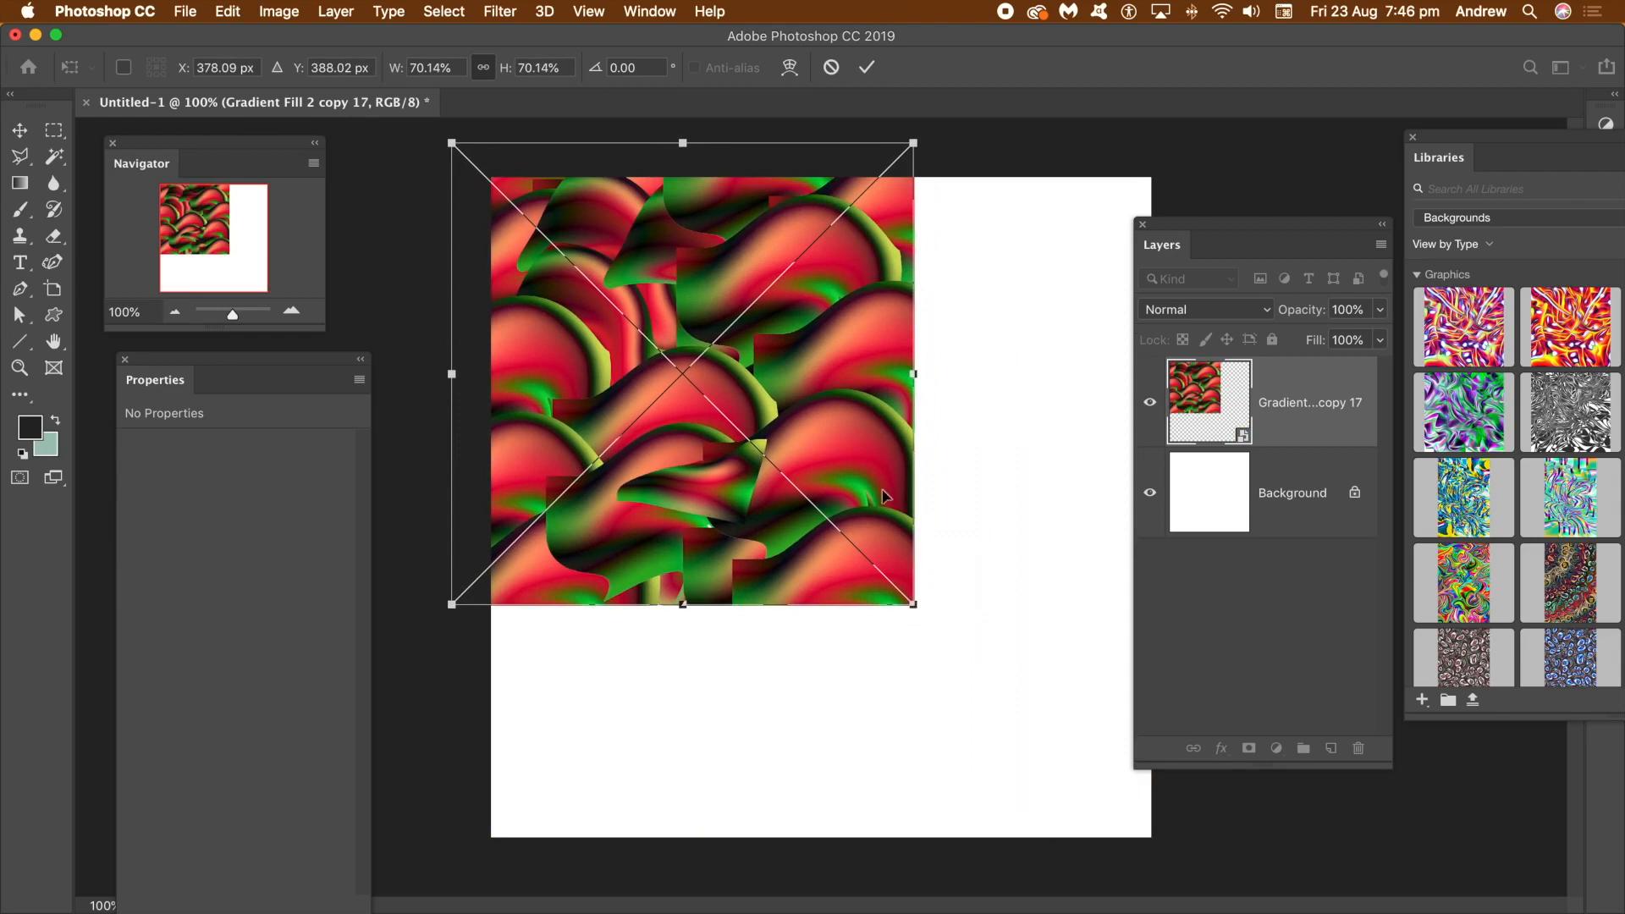
pyautogui.press('Return')
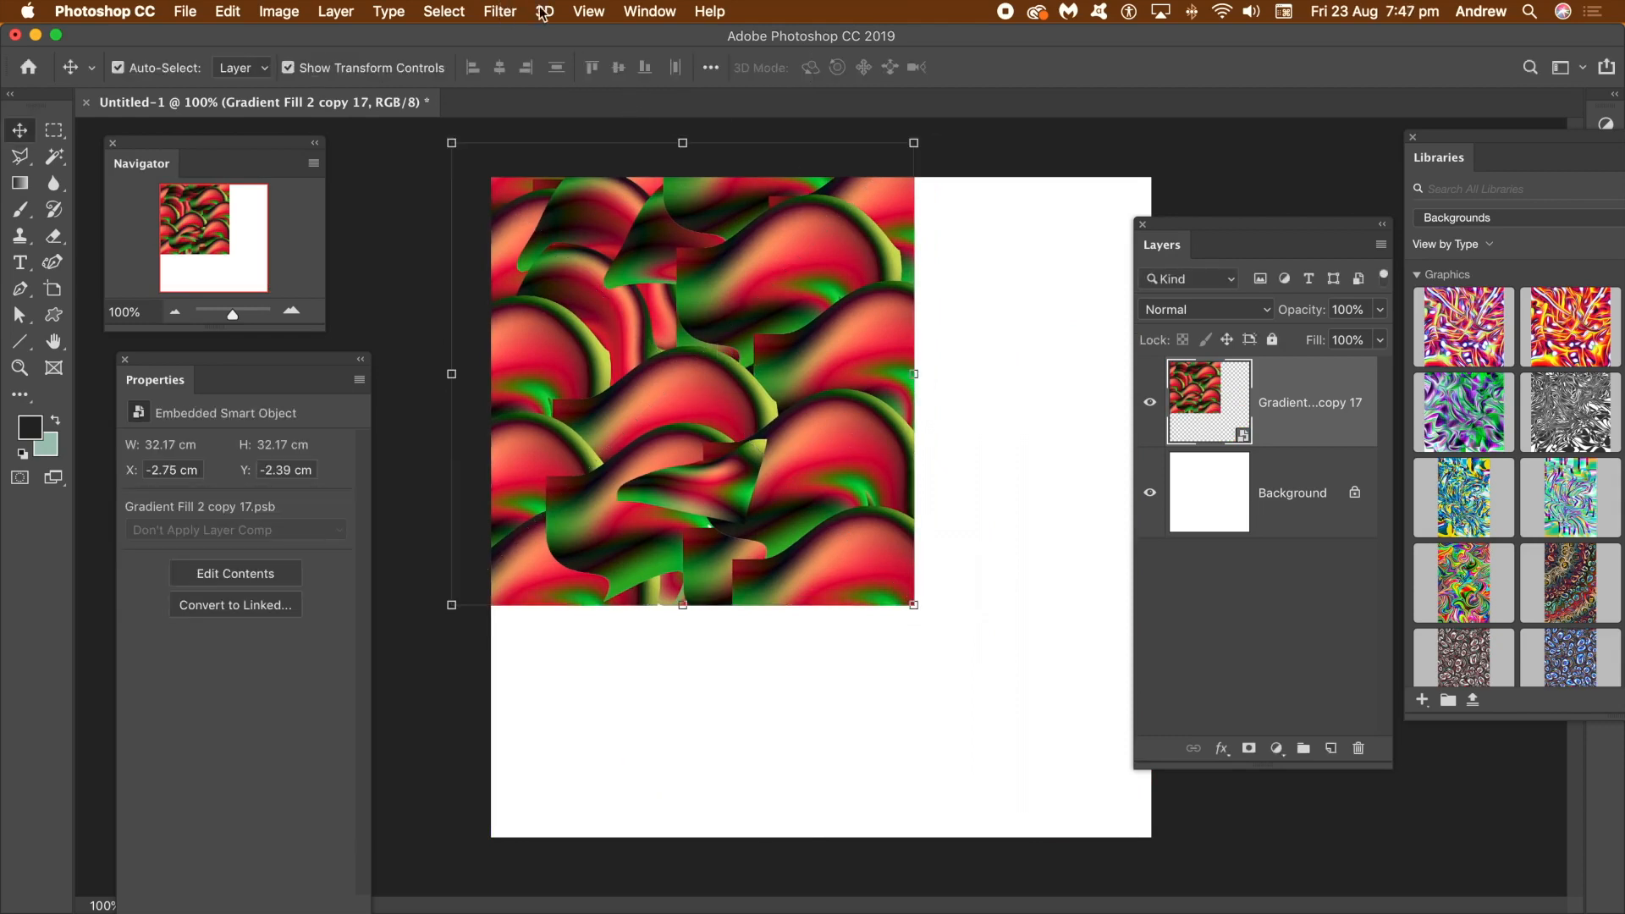
# Apply the Liquify filter to the smart object, bulging its right edge, denting its left edge and pulling its bottom edge far down
pyautogui.click(499, 11)
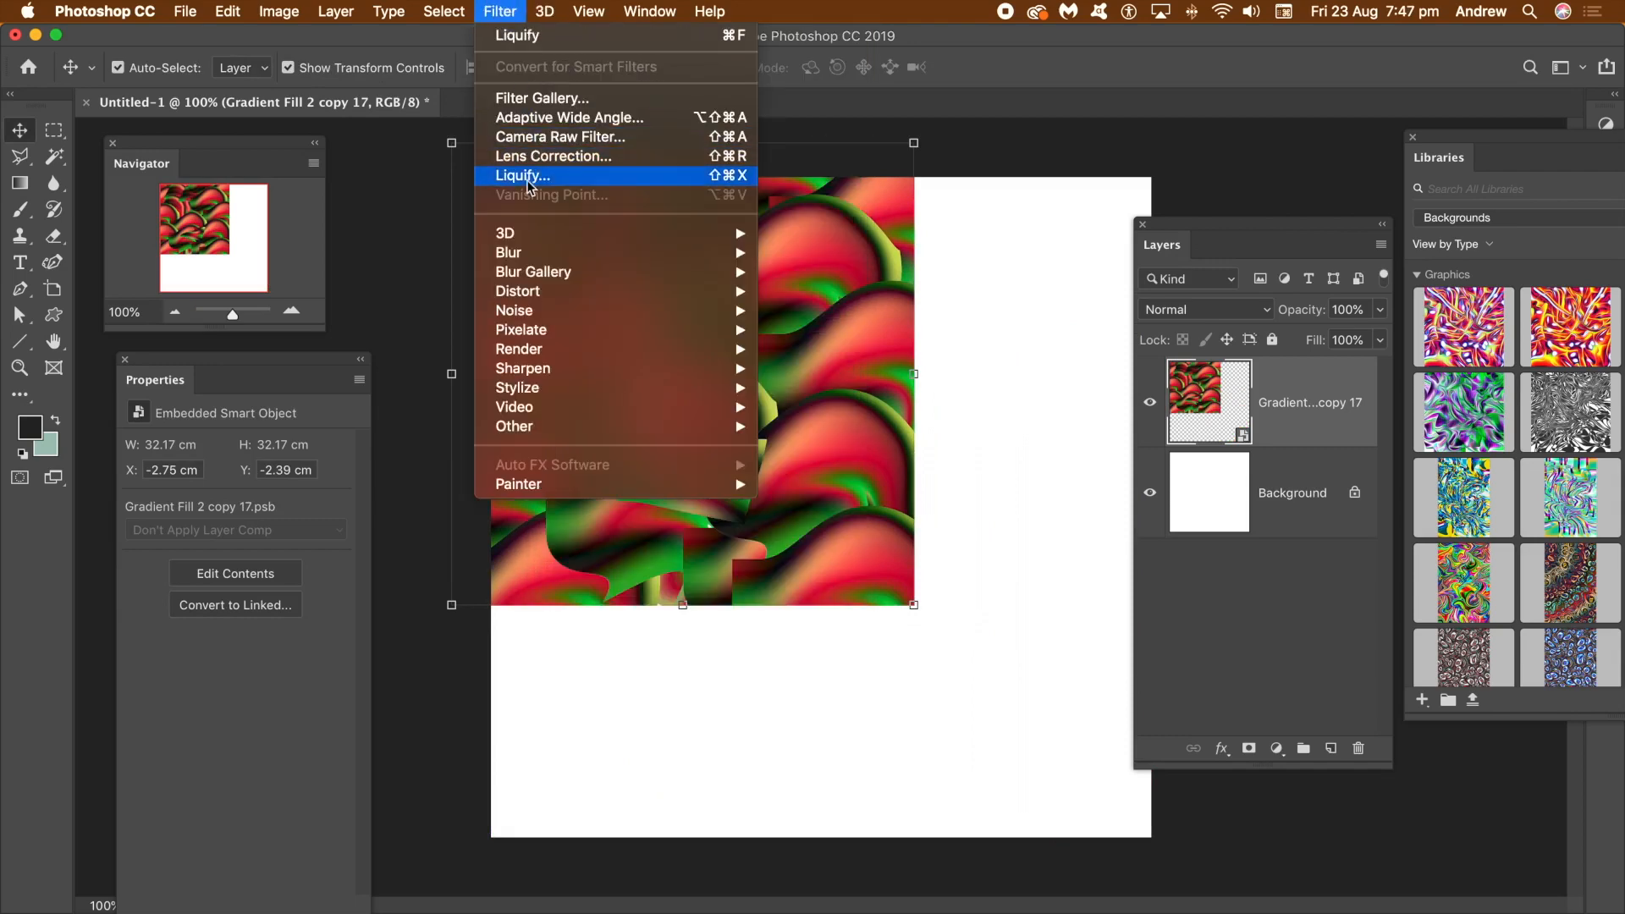
pyautogui.click(539, 177)
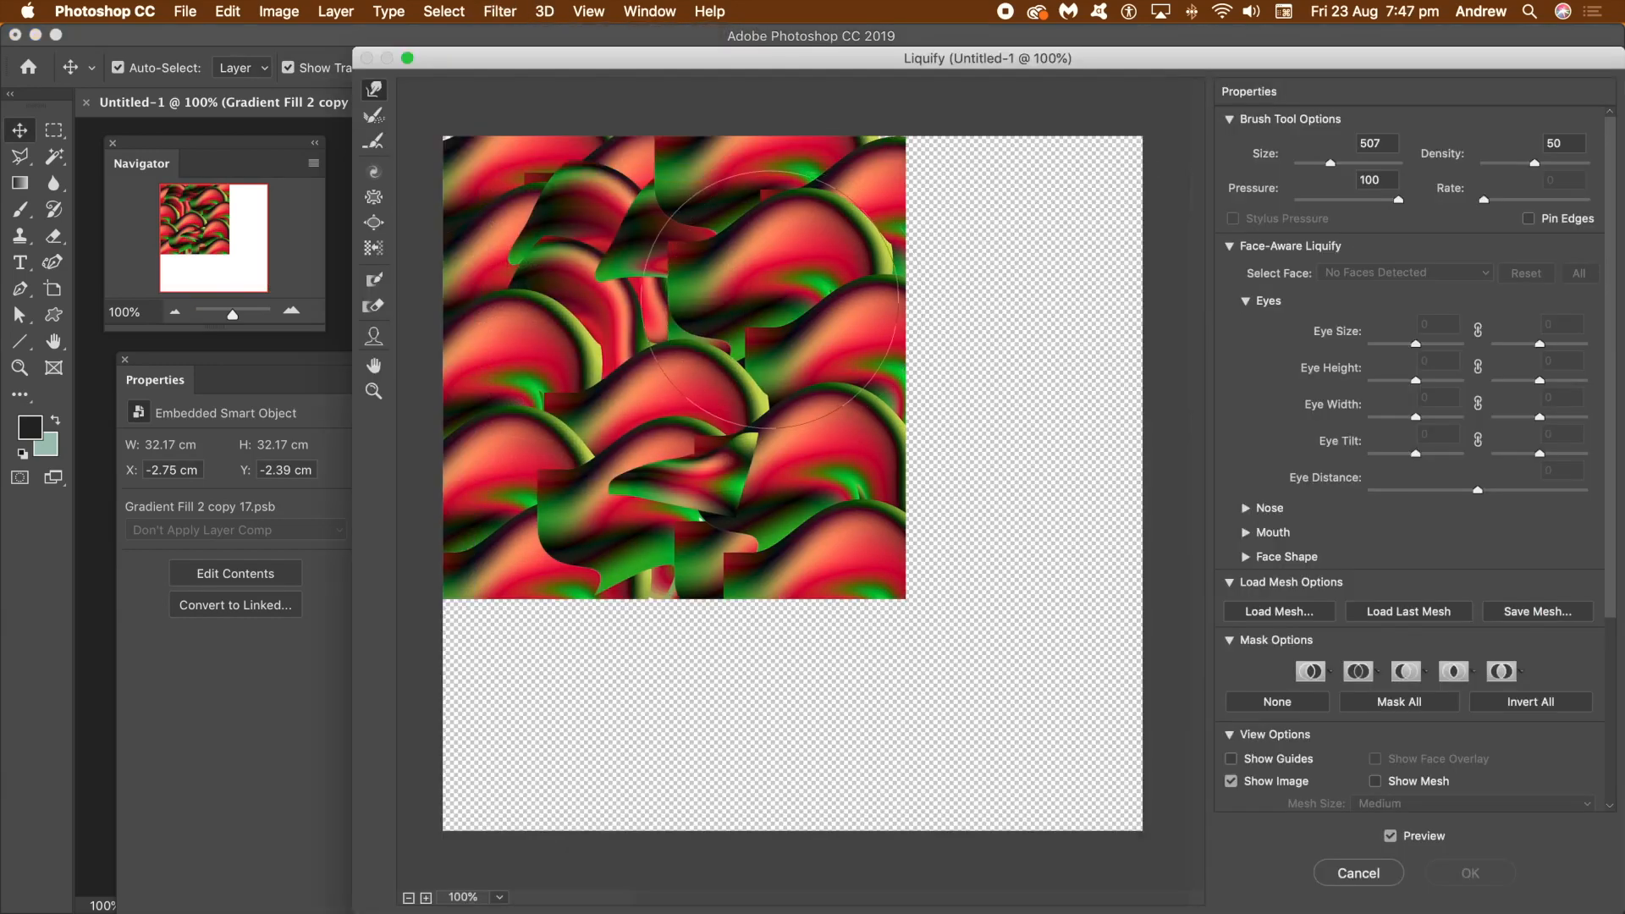
pyautogui.moveTo(821, 346); pyautogui.dragTo(921, 373)
pyautogui.moveTo(461, 346); pyautogui.dragTo(574, 367)
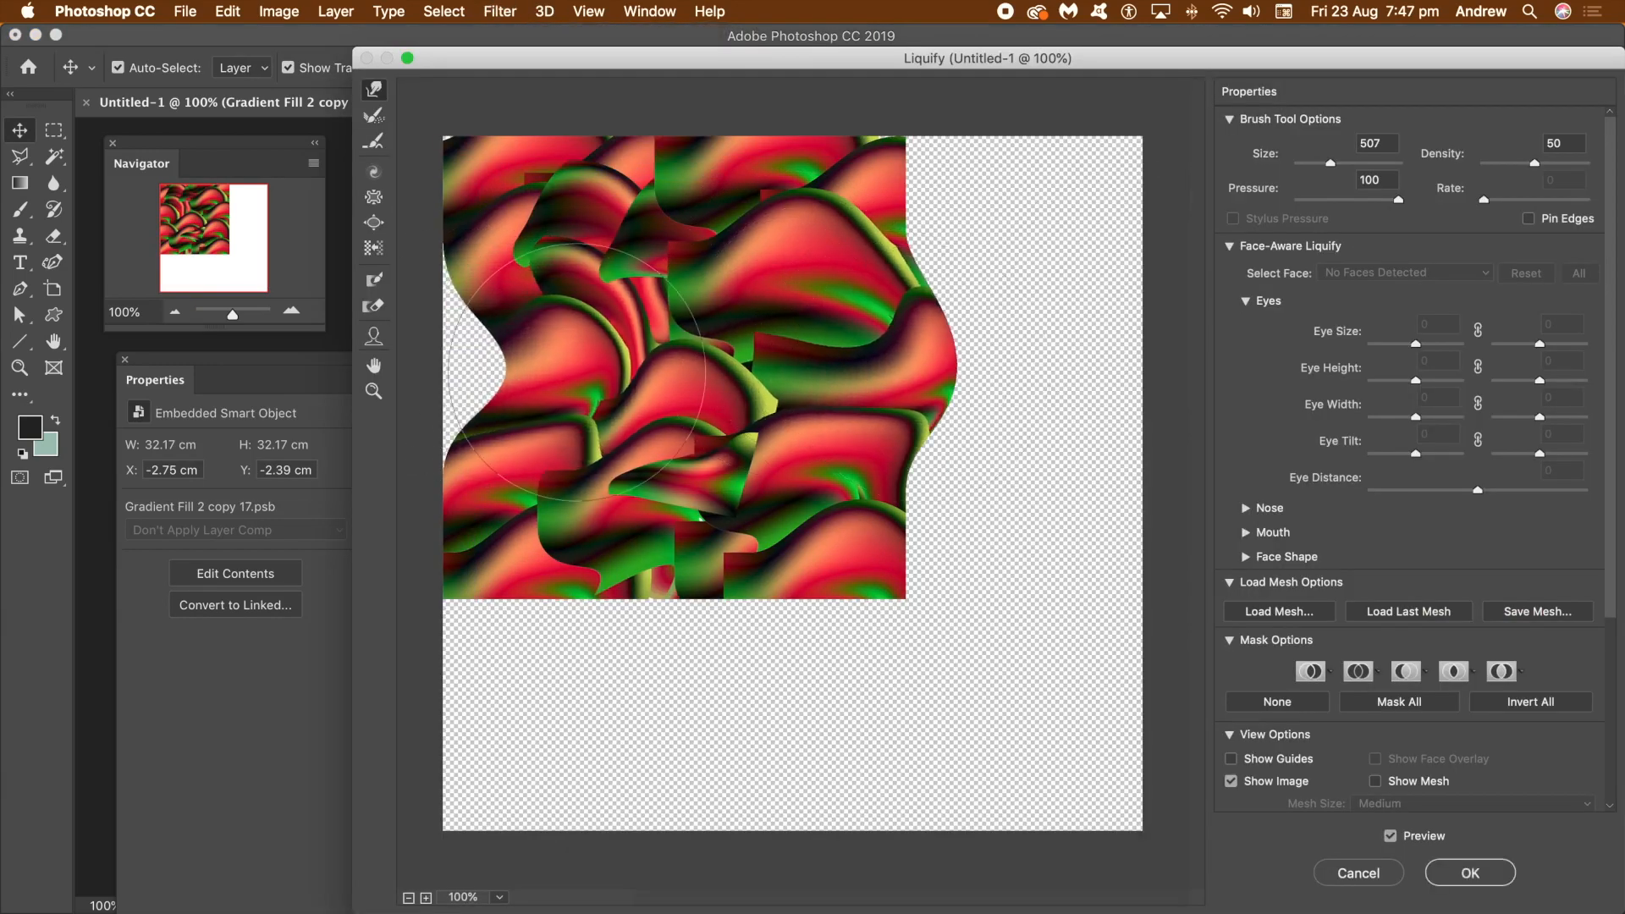
pyautogui.moveTo(506, 433)
pyautogui.mouseDown()
pyautogui.moveTo(683, 537)
pyautogui.moveTo(694, 711)
pyautogui.mouseUp()
pyautogui.moveTo(813, 212)
pyautogui.mouseDown()
pyautogui.moveTo(877, 209)
pyautogui.moveTo(819, 233)
pyautogui.mouseUp()
pyautogui.moveTo(586, 247); pyautogui.dragTo(486, 200)
pyautogui.moveTo(585, 325); pyautogui.dragTo(517, 368)
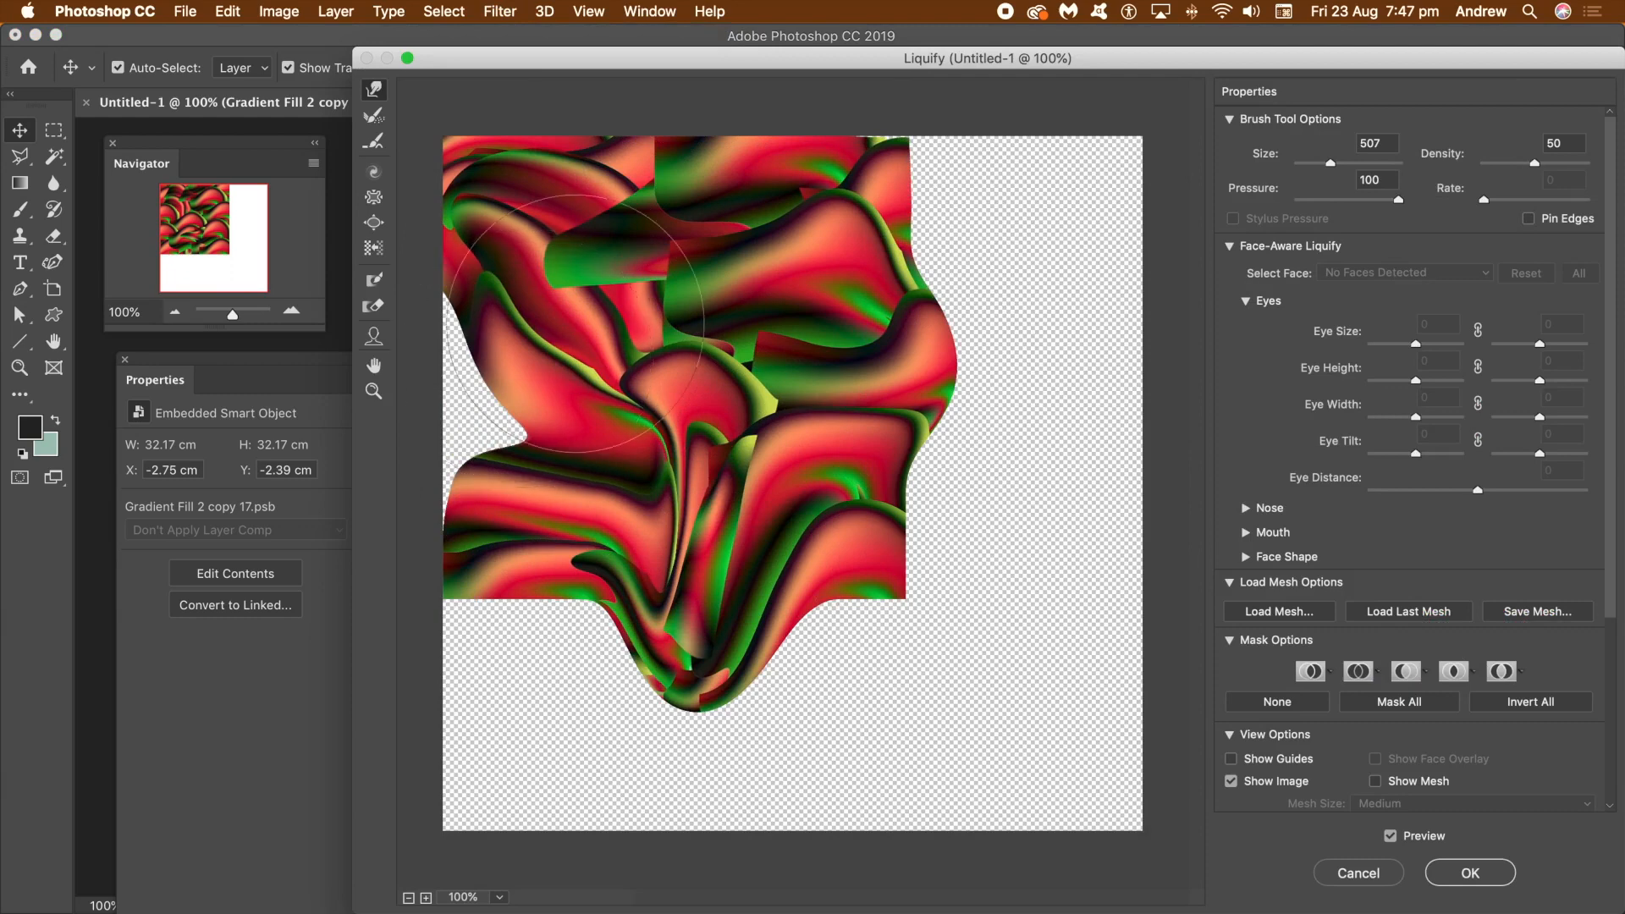
pyautogui.click(1466, 878)
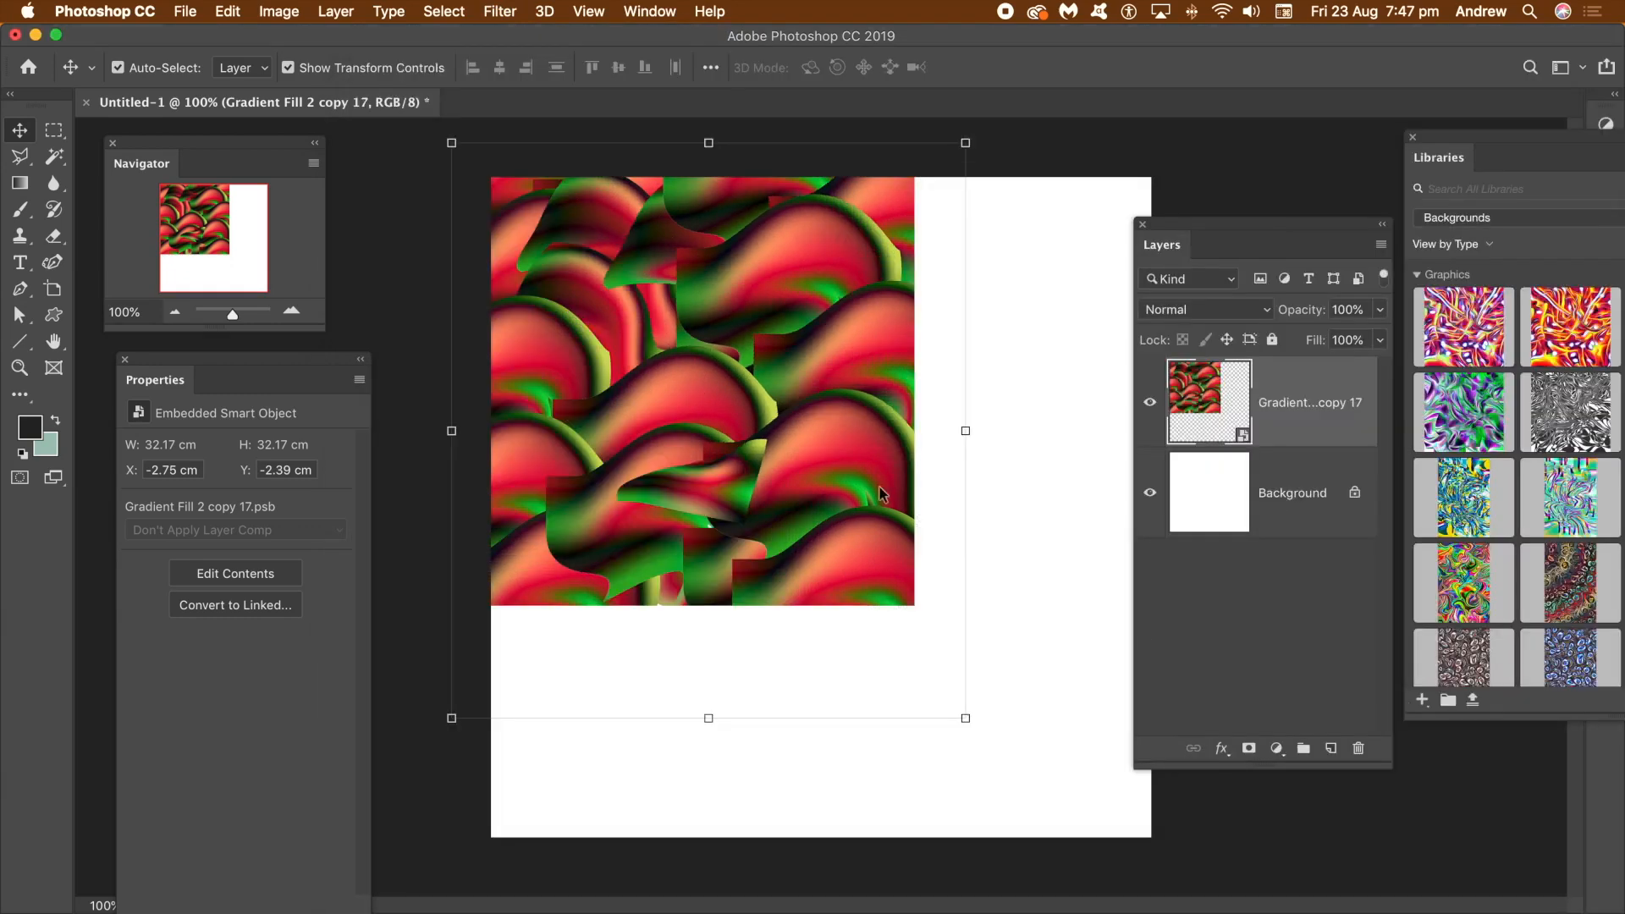
# Cover the rest of the canvas with overlapping duplicates of the newly liquified smart object
pyautogui.moveTo(668, 311); pyautogui.dragTo(925, 200)
pyautogui.moveTo(906, 322); pyautogui.dragTo(513, 410)
pyautogui.moveTo(643, 593); pyautogui.dragTo(995, 881)
# Convert all the liquified duplicates together with their original into one smart object, leaving out the background layer
pyautogui.moveTo(1185, 216); pyautogui.dragTo(1243, 201)
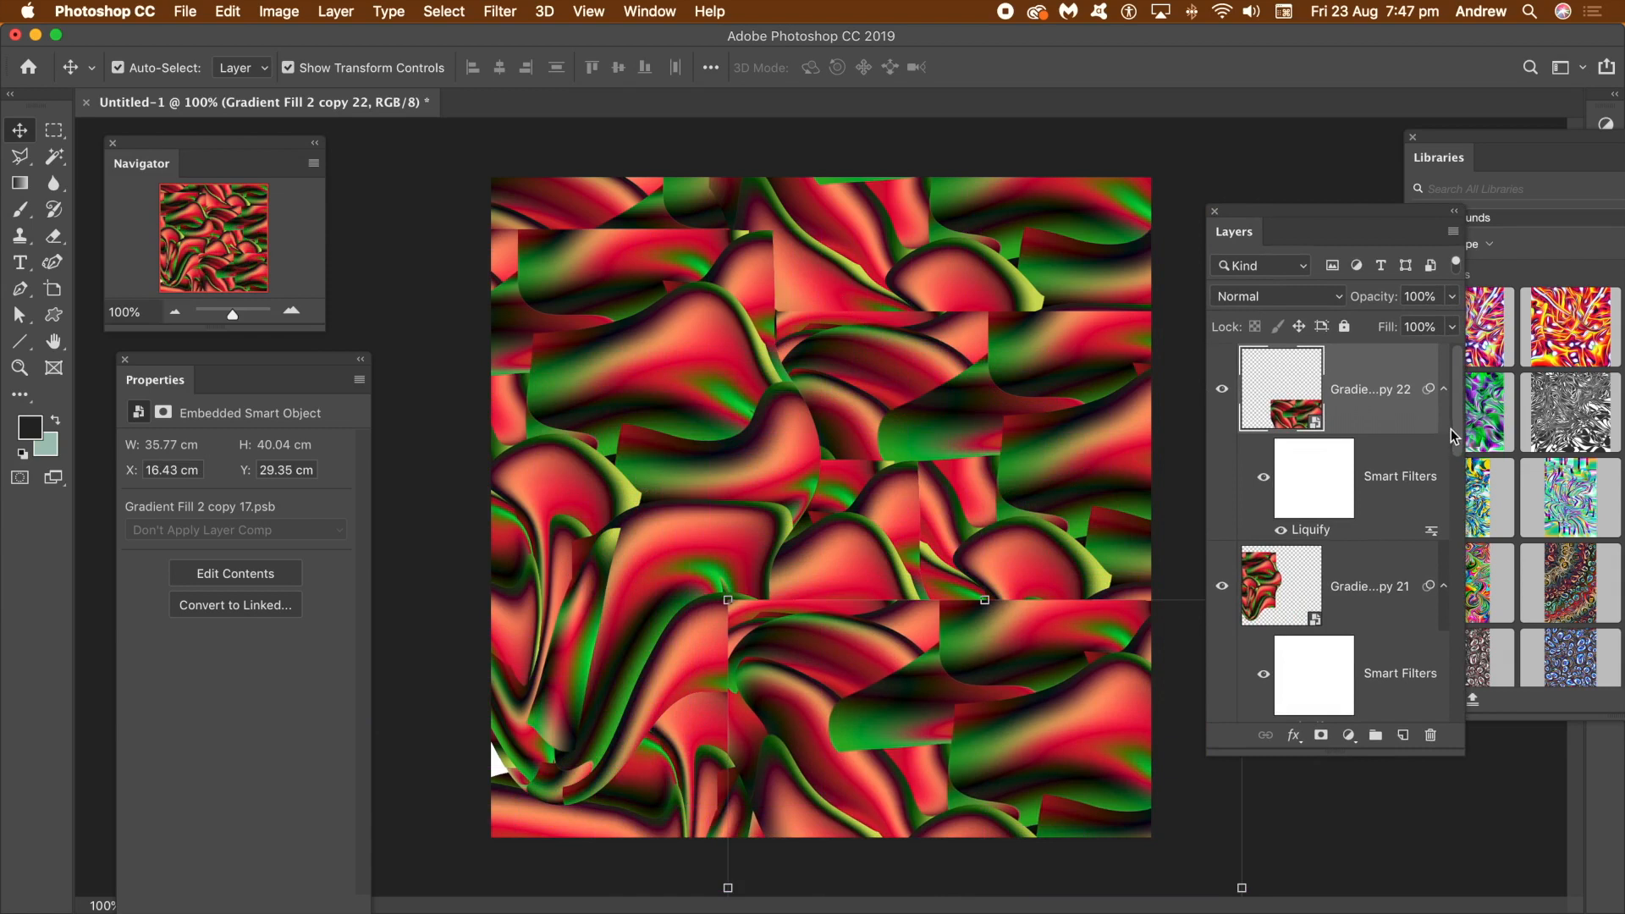
pyautogui.moveTo(1454, 389); pyautogui.dragTo(1441, 689)
pyautogui.keyDown('shift'); pyautogui.click(1369, 473); pyautogui.keyUp('shift')
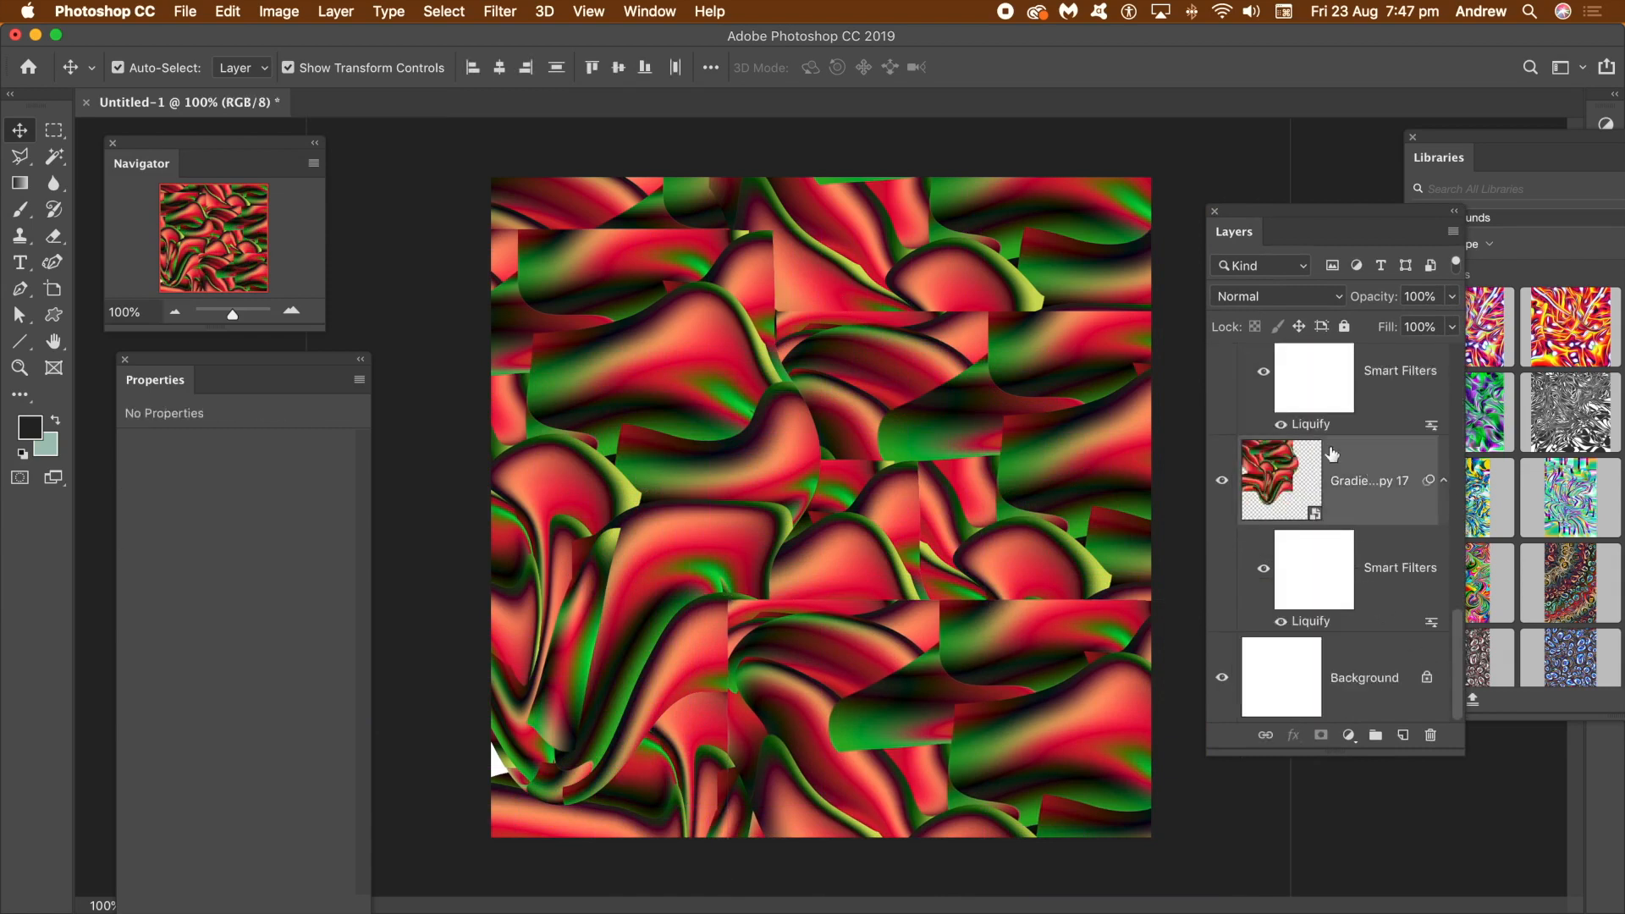
pyautogui.click(336, 12)
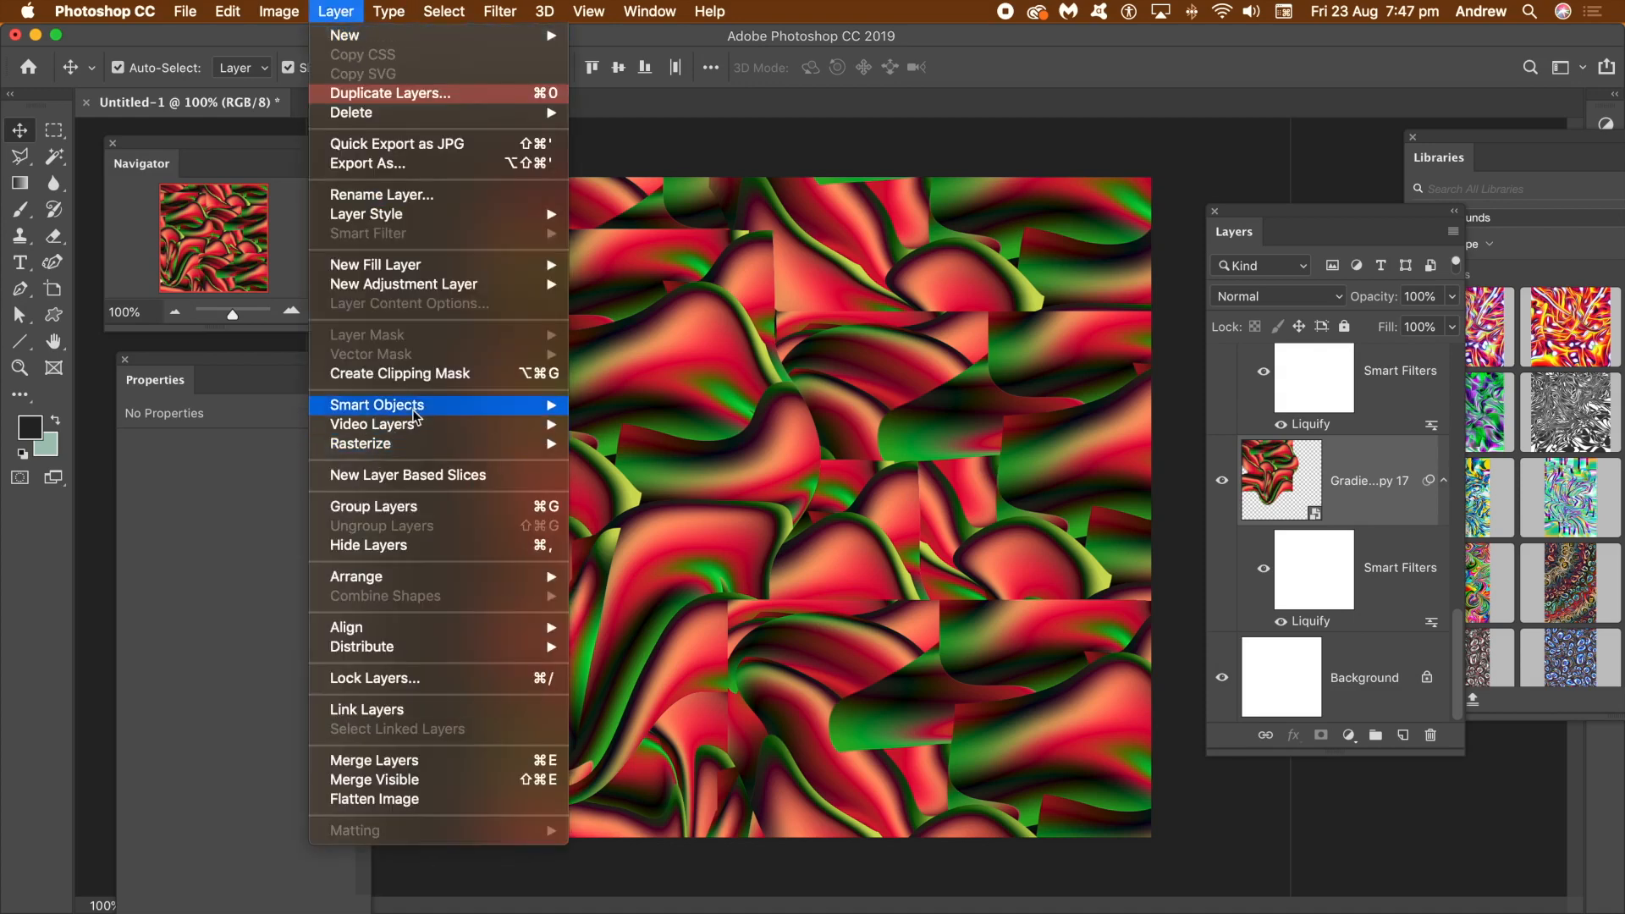
pyautogui.moveTo(414, 410)
pyautogui.click(668, 406)
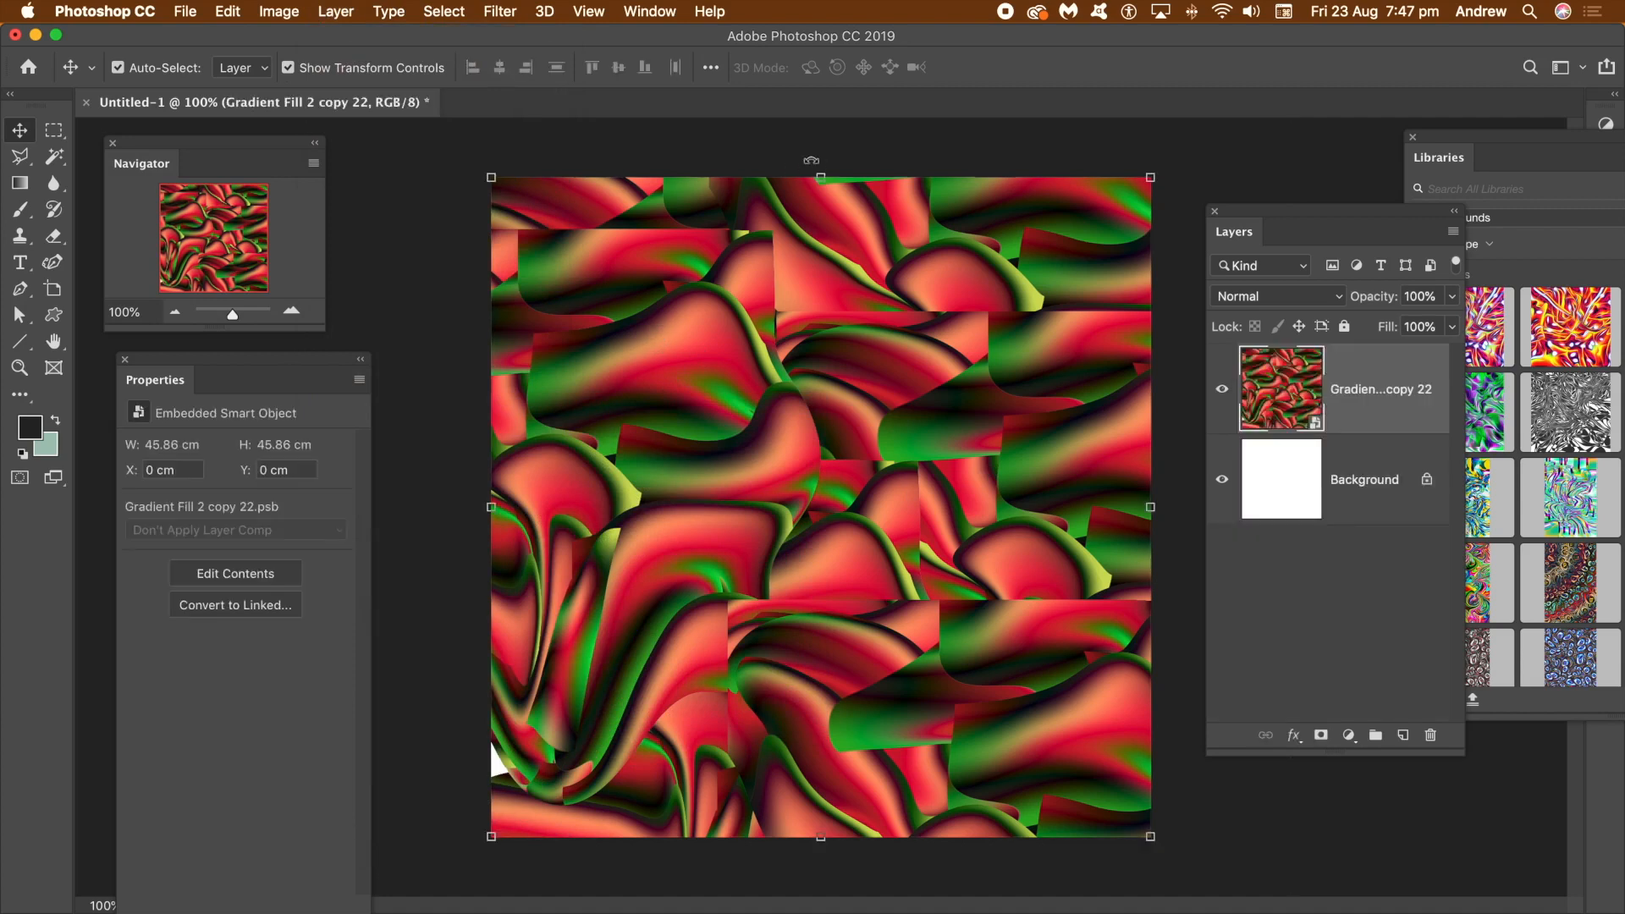
# Apply the Oil Paint filter with stylization 9.0, cleanliness 8.8, scale 2.0, bristle detail 2.2 and lighting off
pyautogui.click(500, 11)
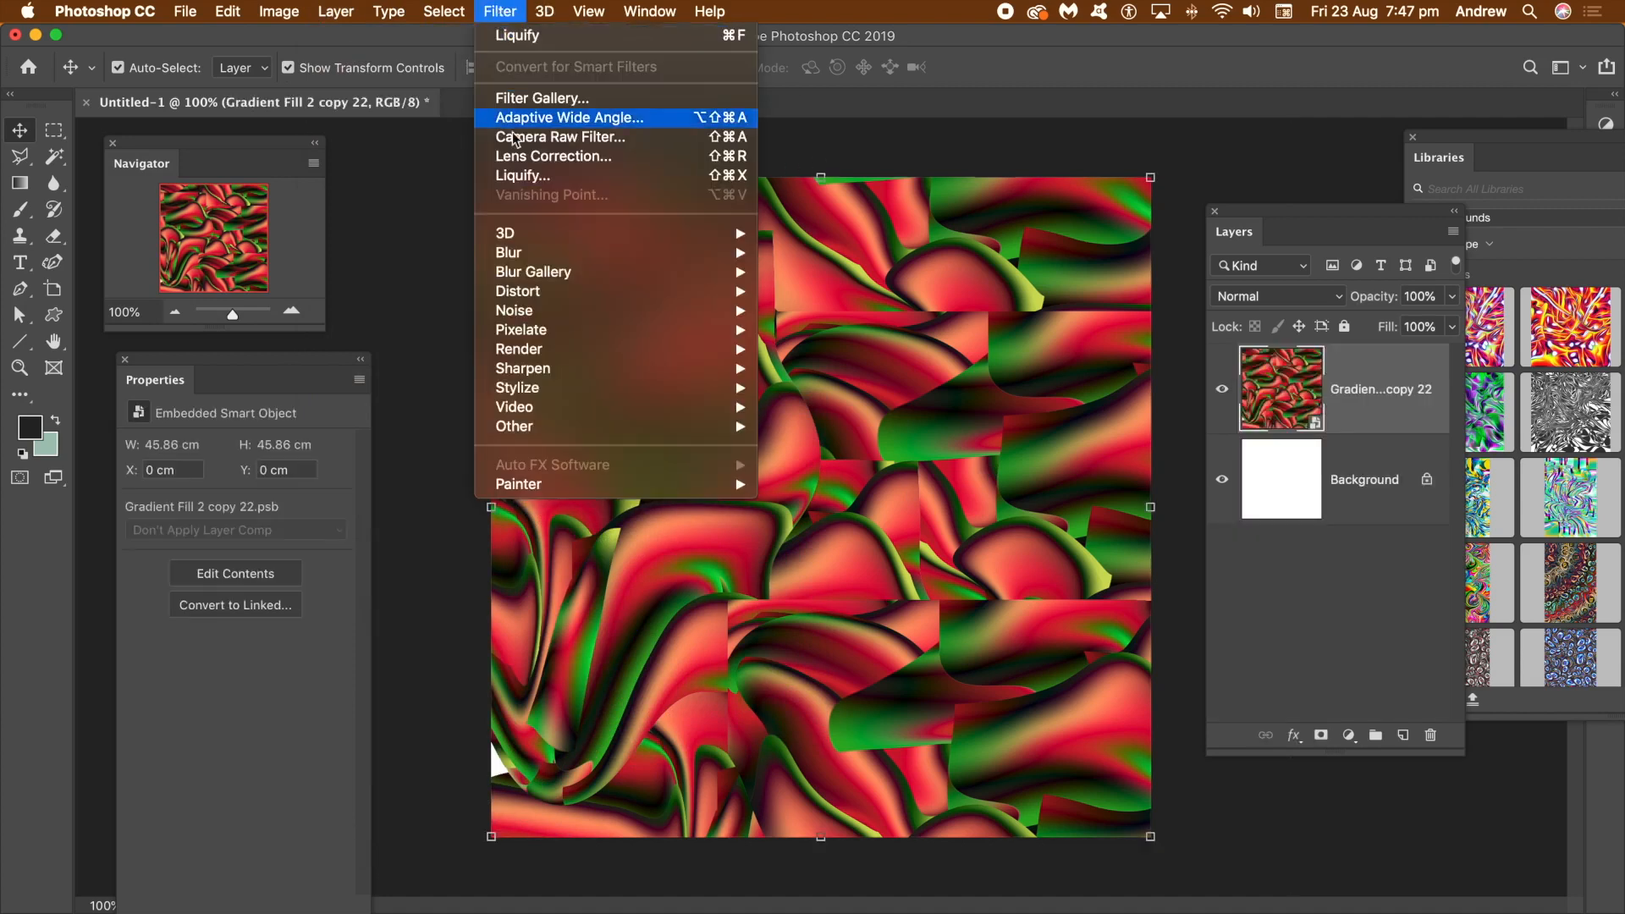
pyautogui.moveTo(529, 389)
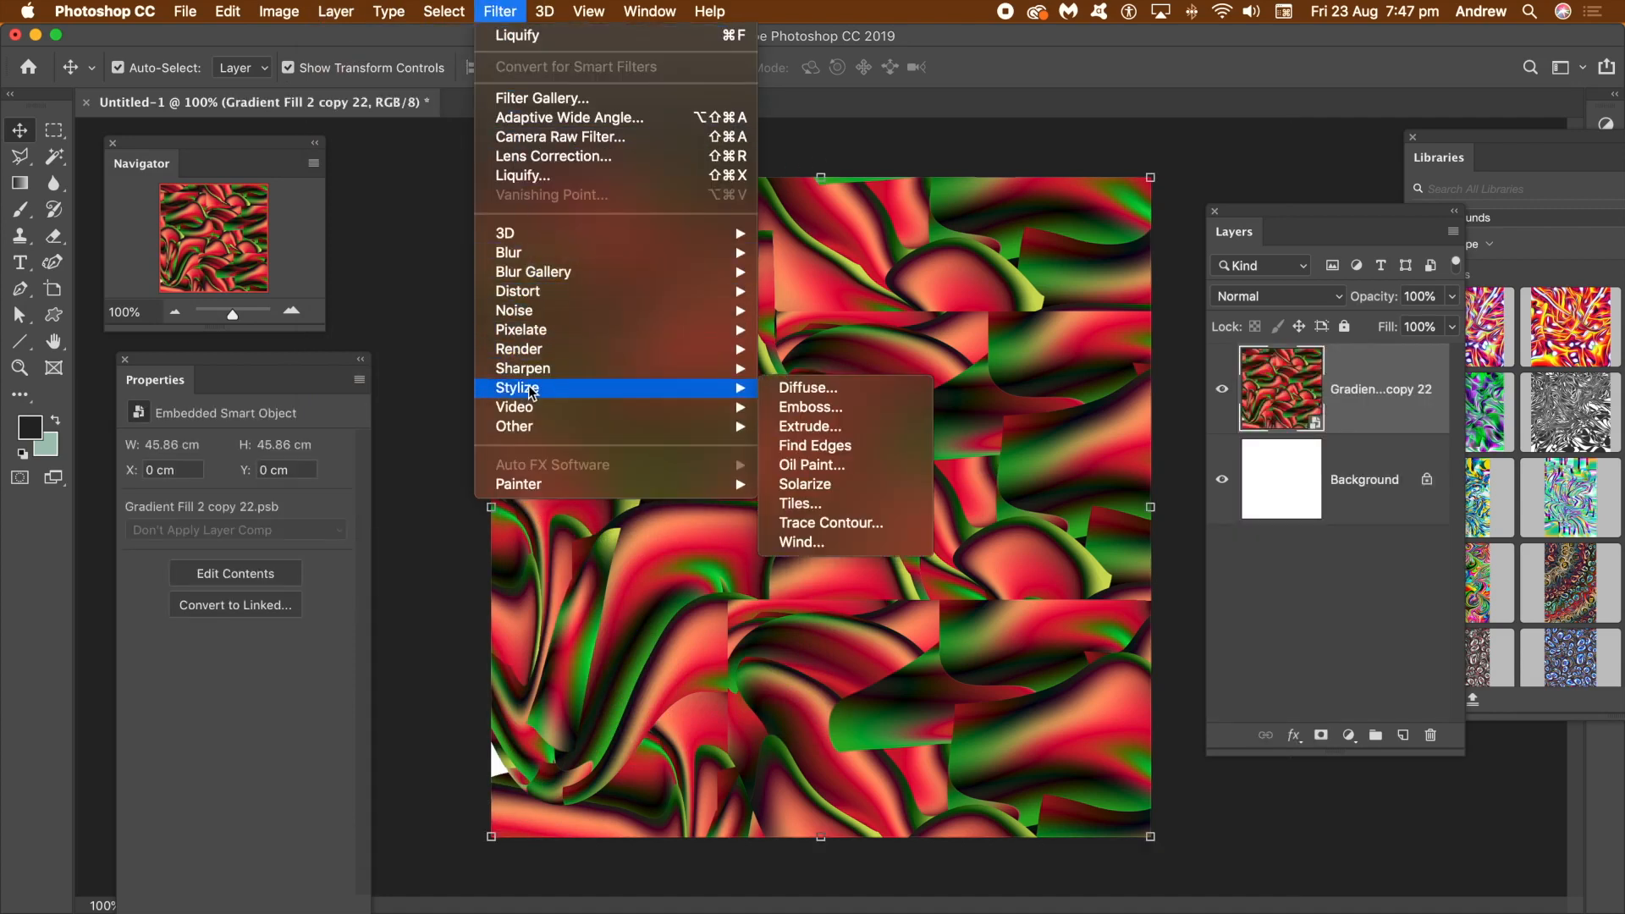
pyautogui.click(812, 464)
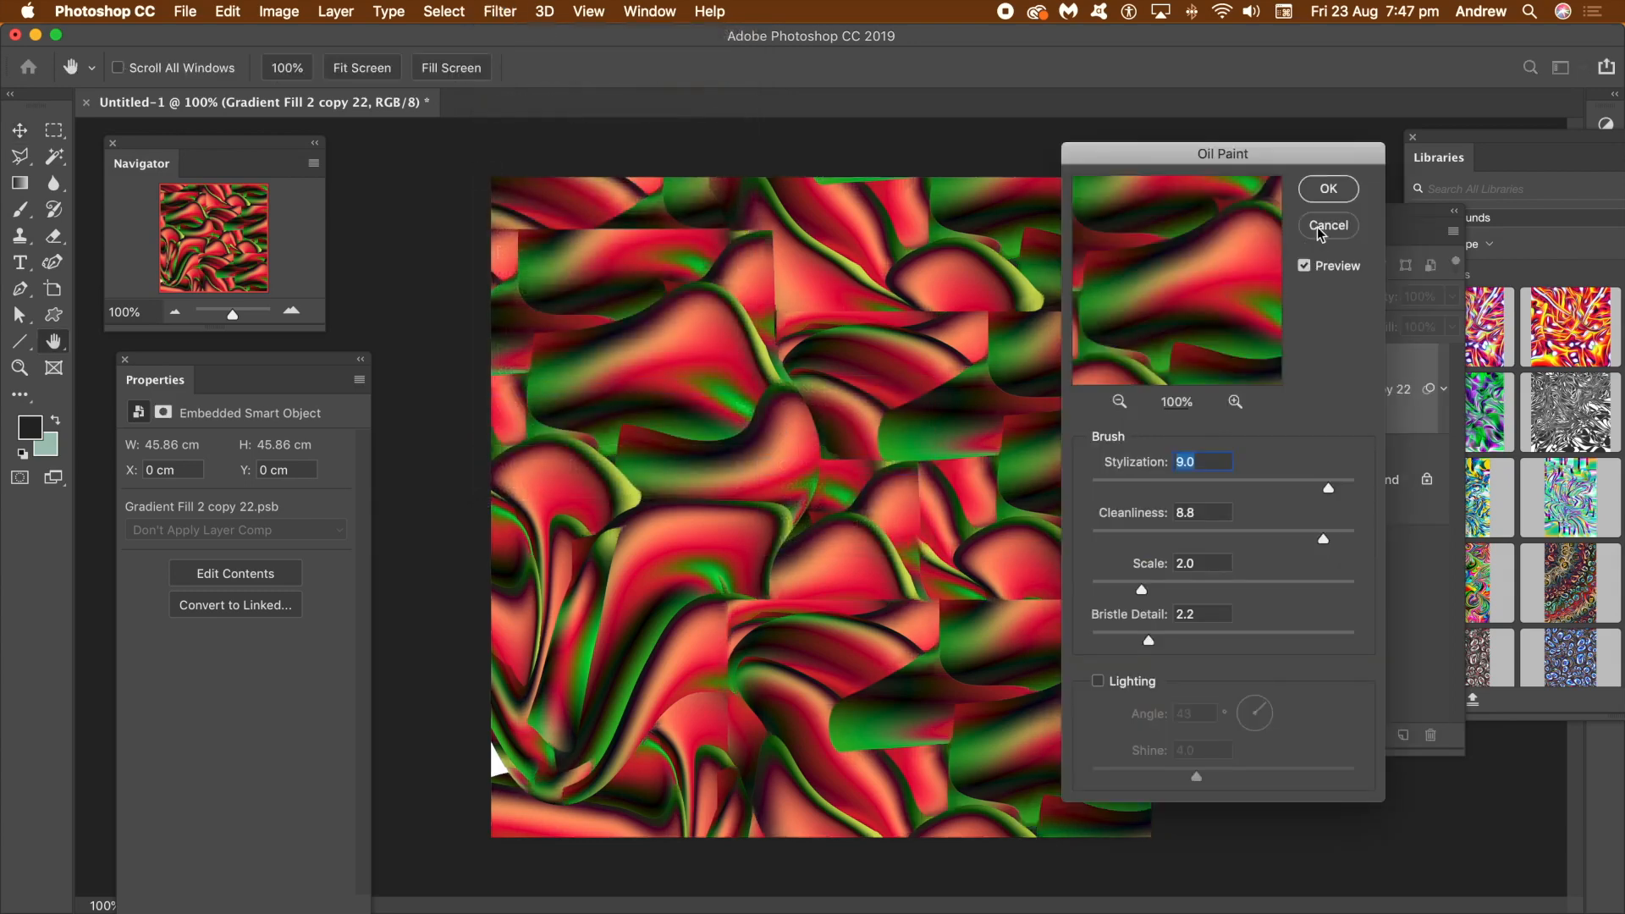
pyautogui.click(1329, 191)
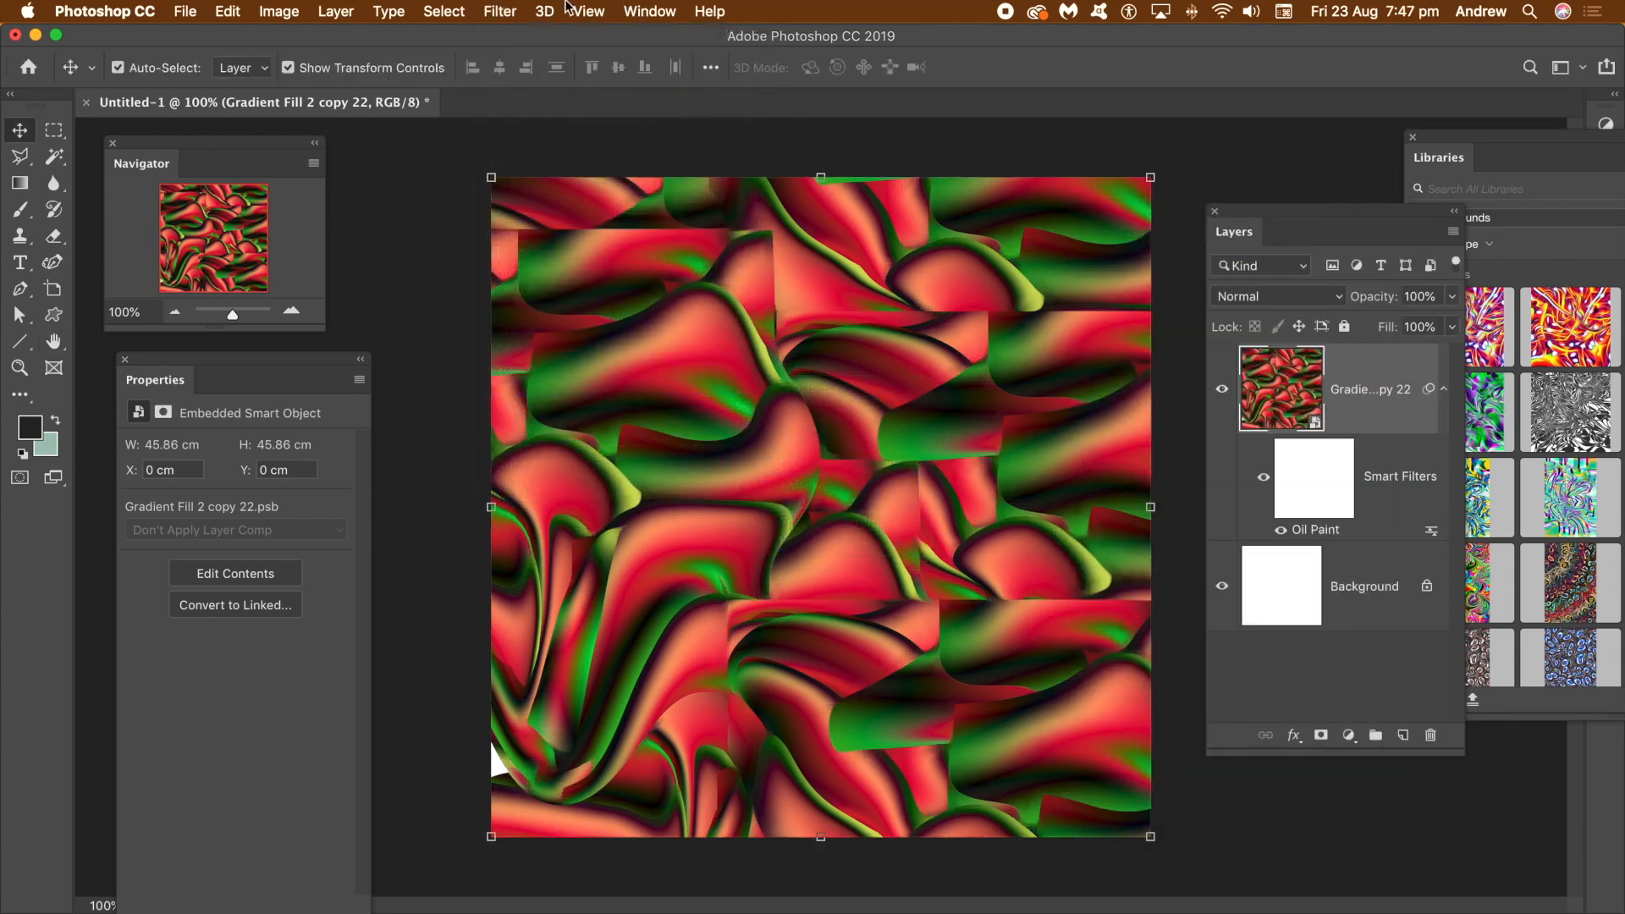
# Reapply the Oil Paint filter three more times with the same settings
pyautogui.click(499, 12)
pyautogui.click(550, 47)
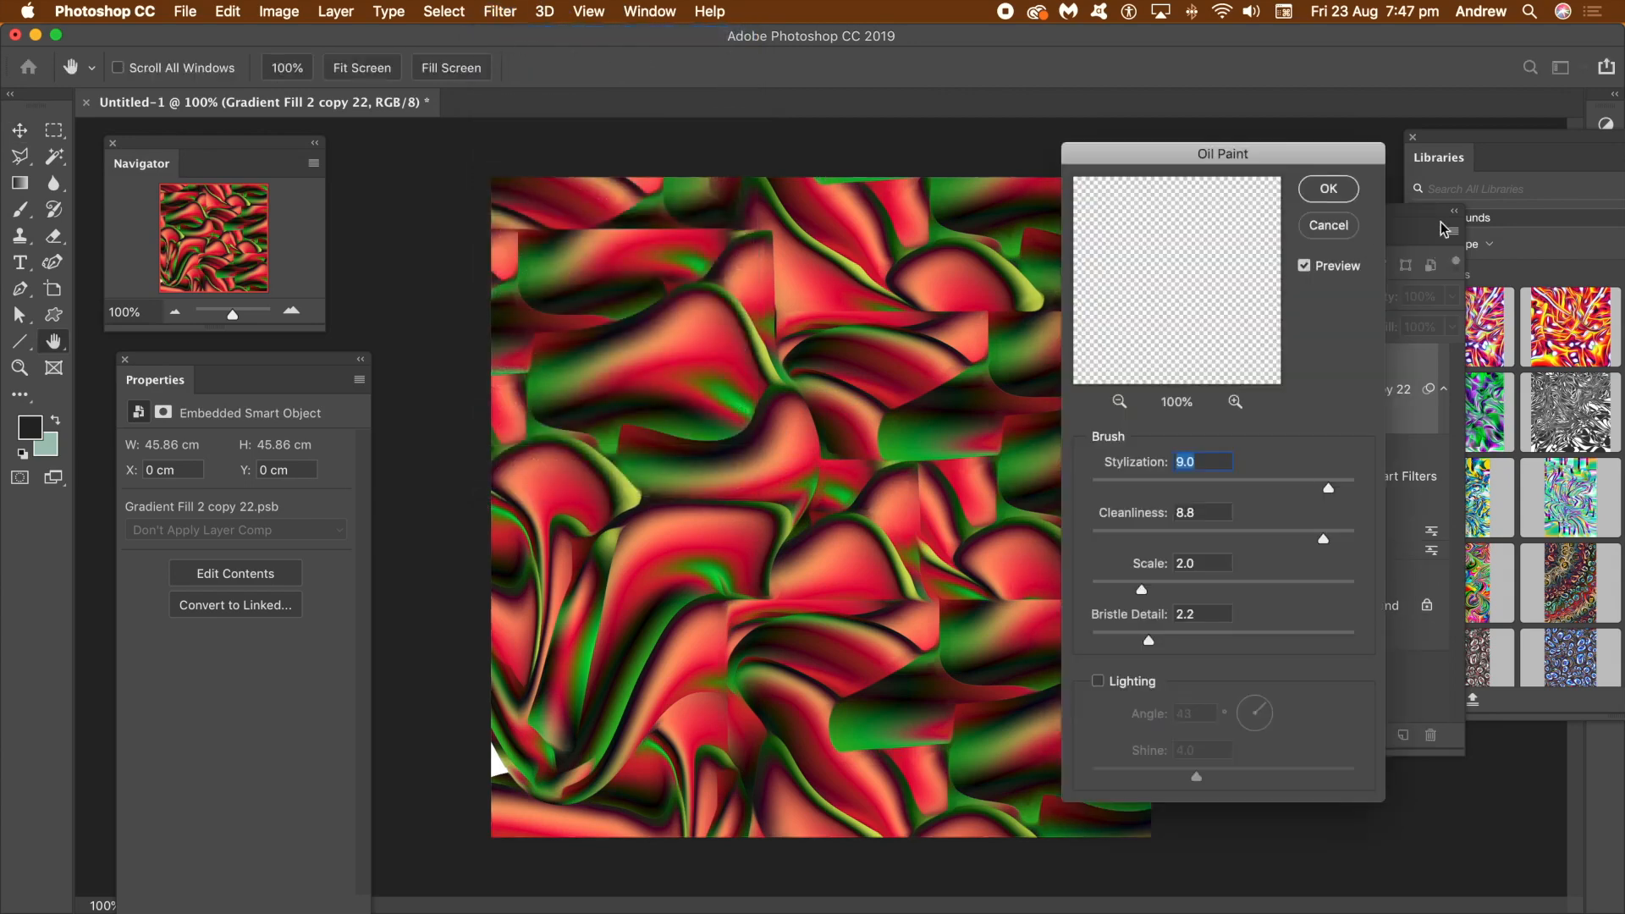
pyautogui.click(1326, 189)
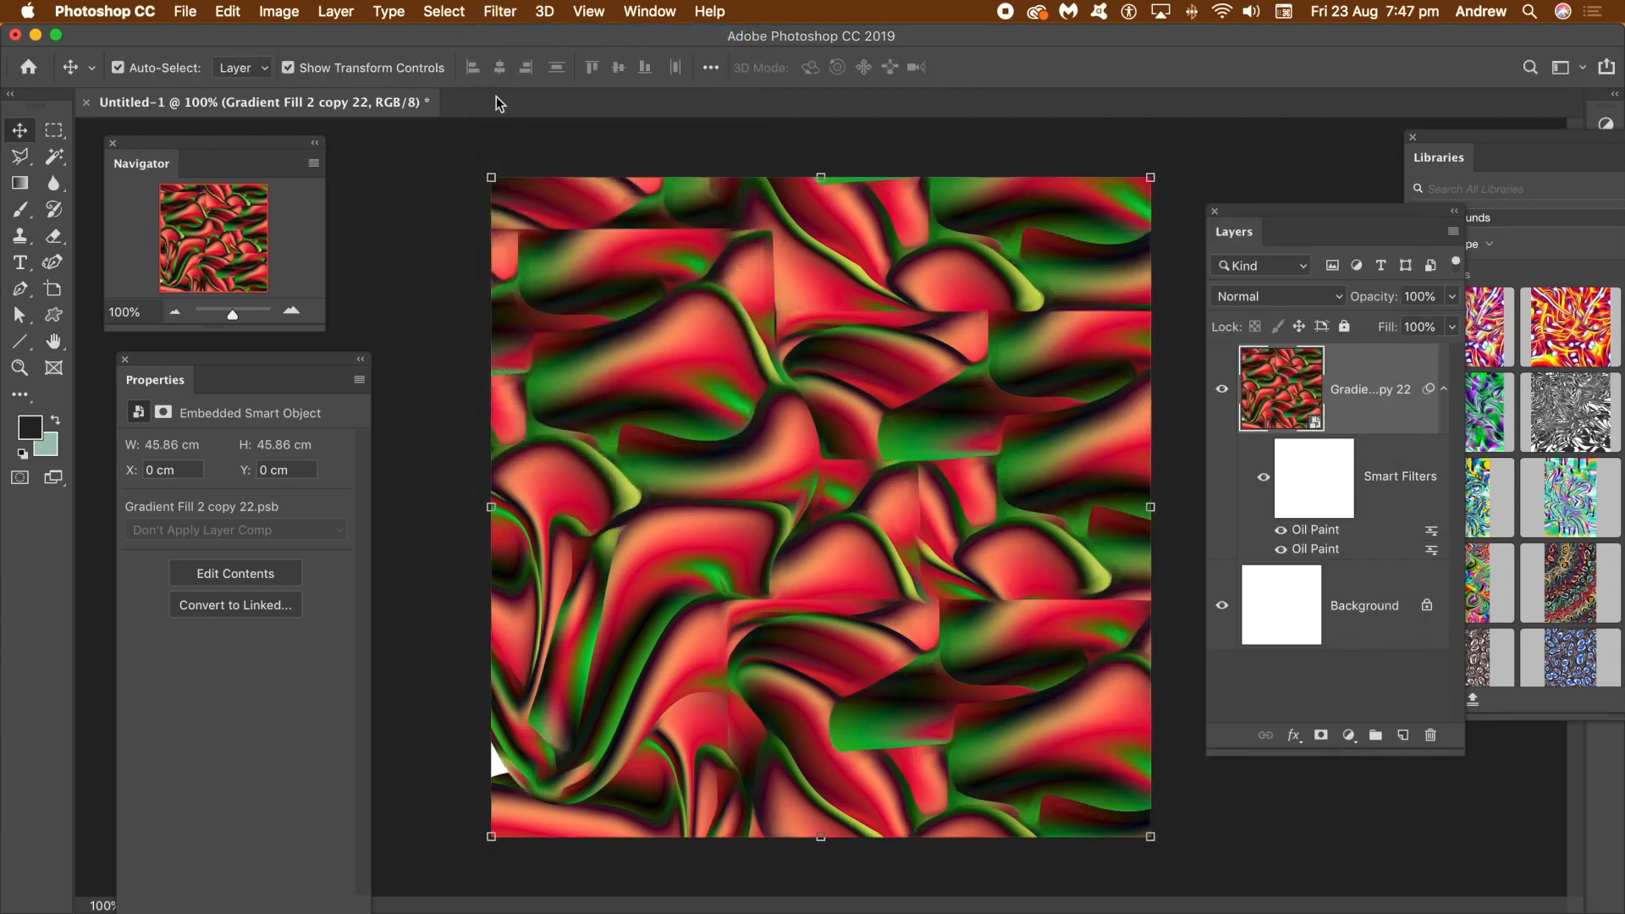
pyautogui.click(502, 12)
pyautogui.click(505, 37)
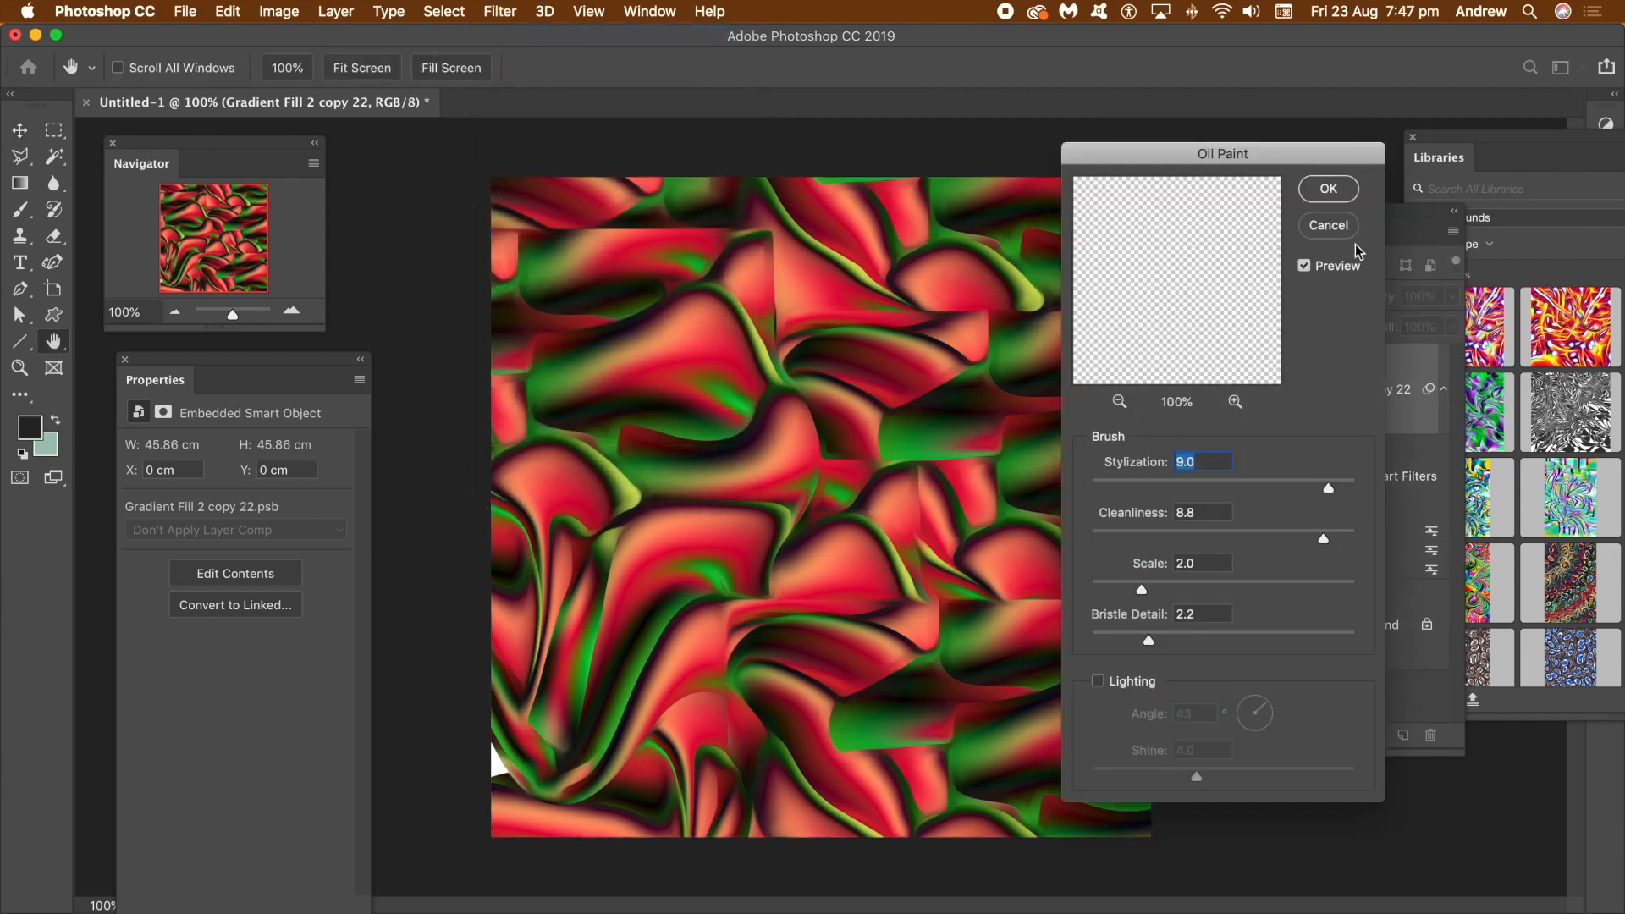
pyautogui.click(1328, 188)
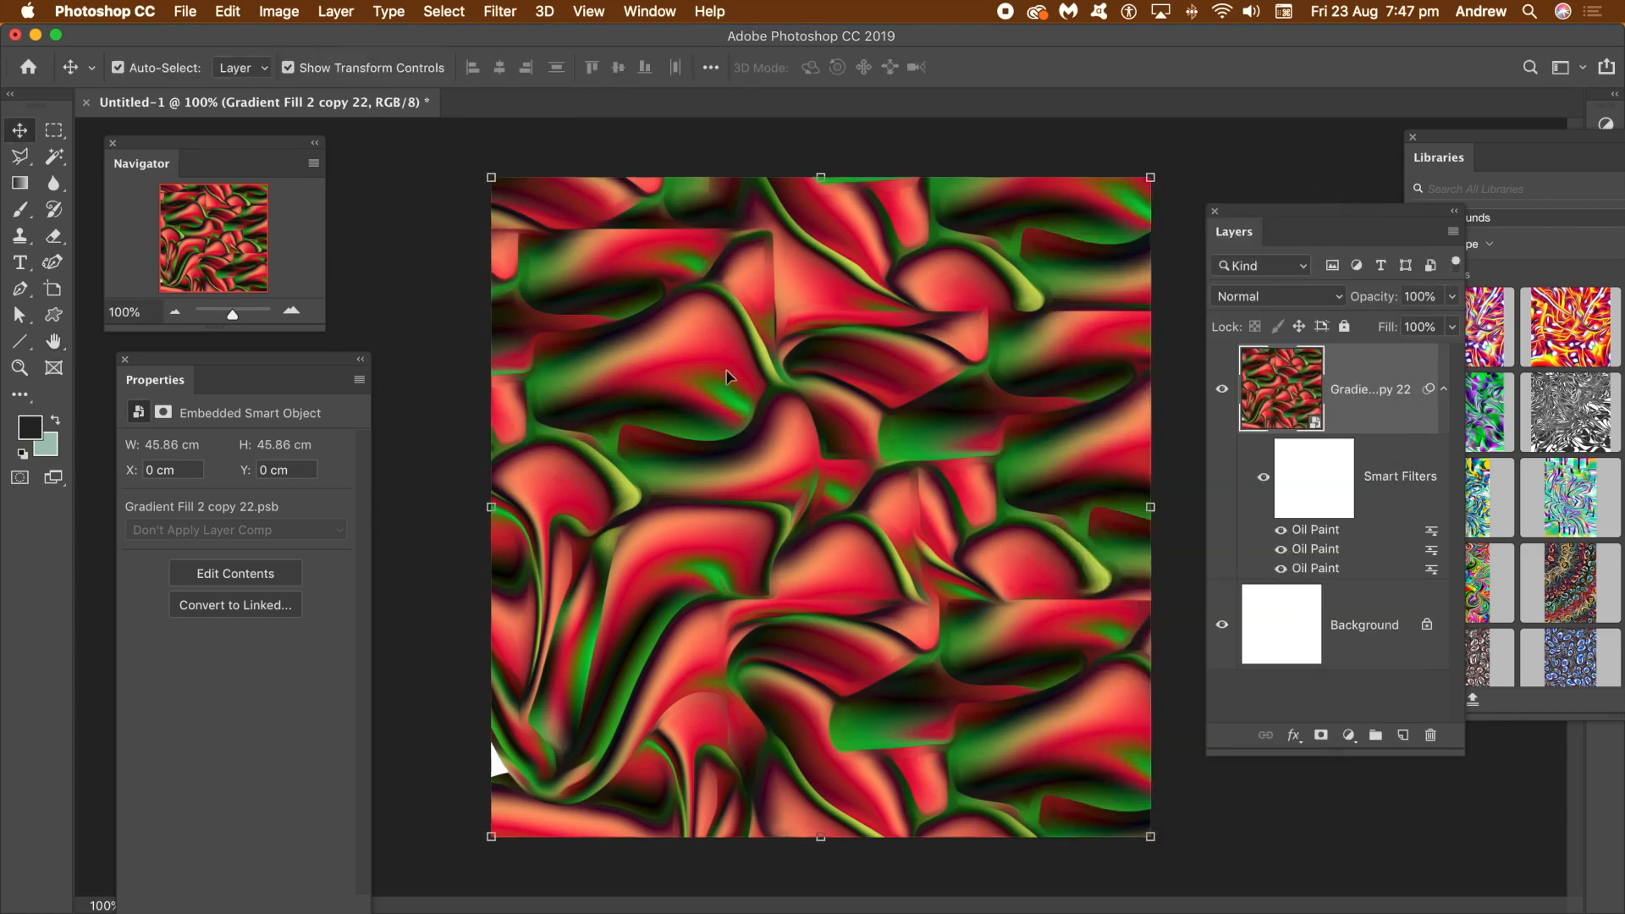
pyautogui.click(499, 12)
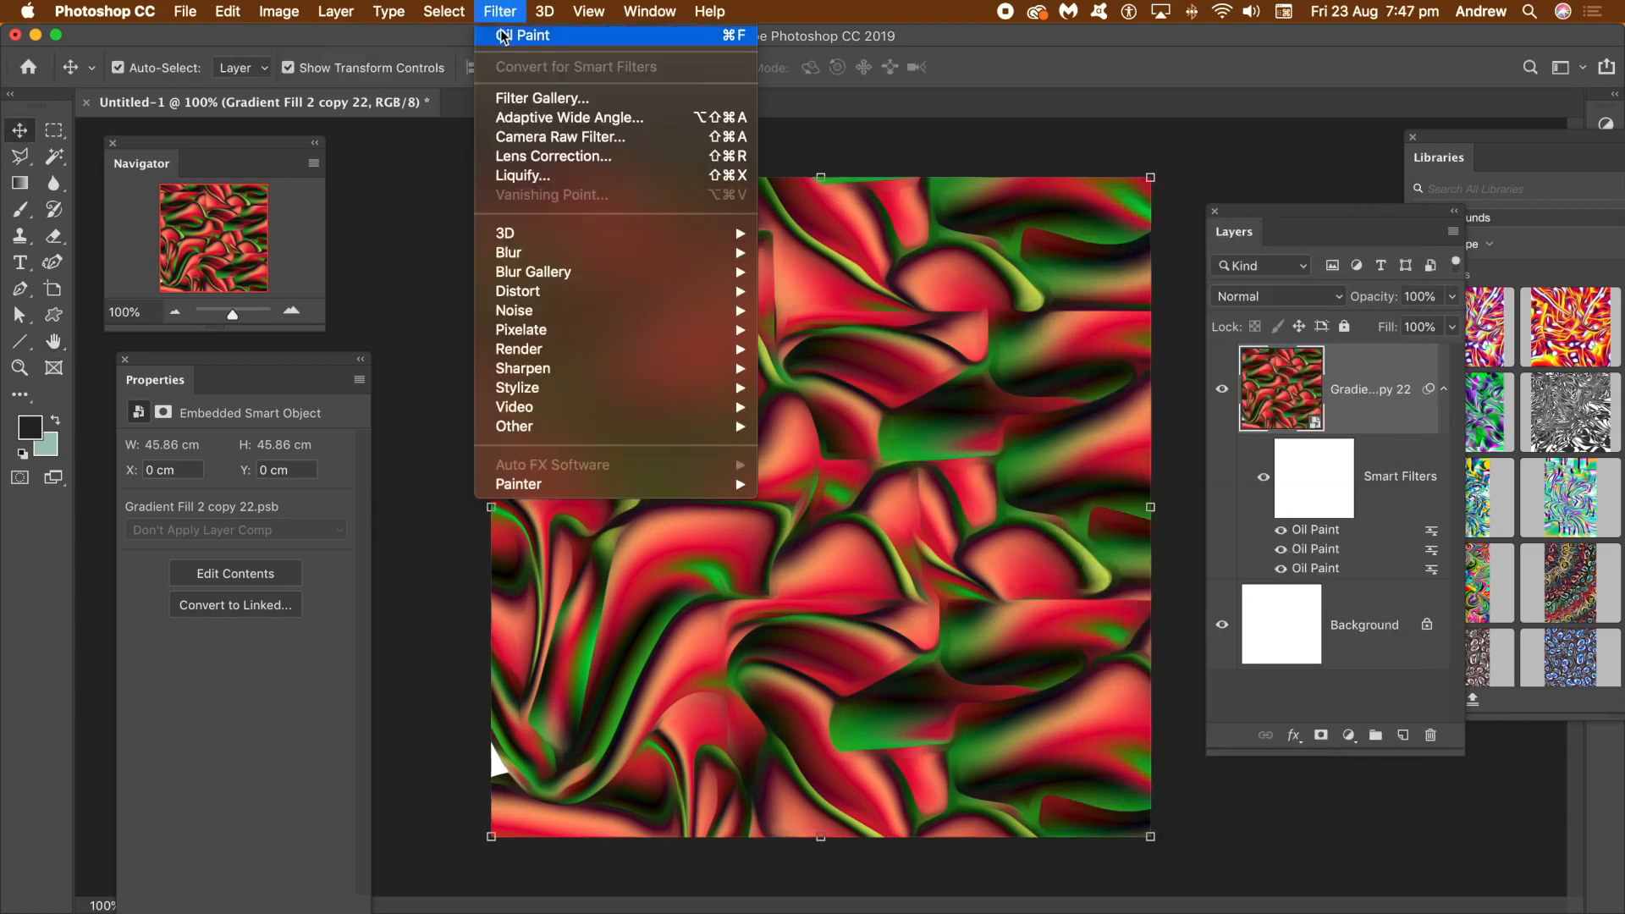
pyautogui.click(504, 37)
pyautogui.click(1325, 191)
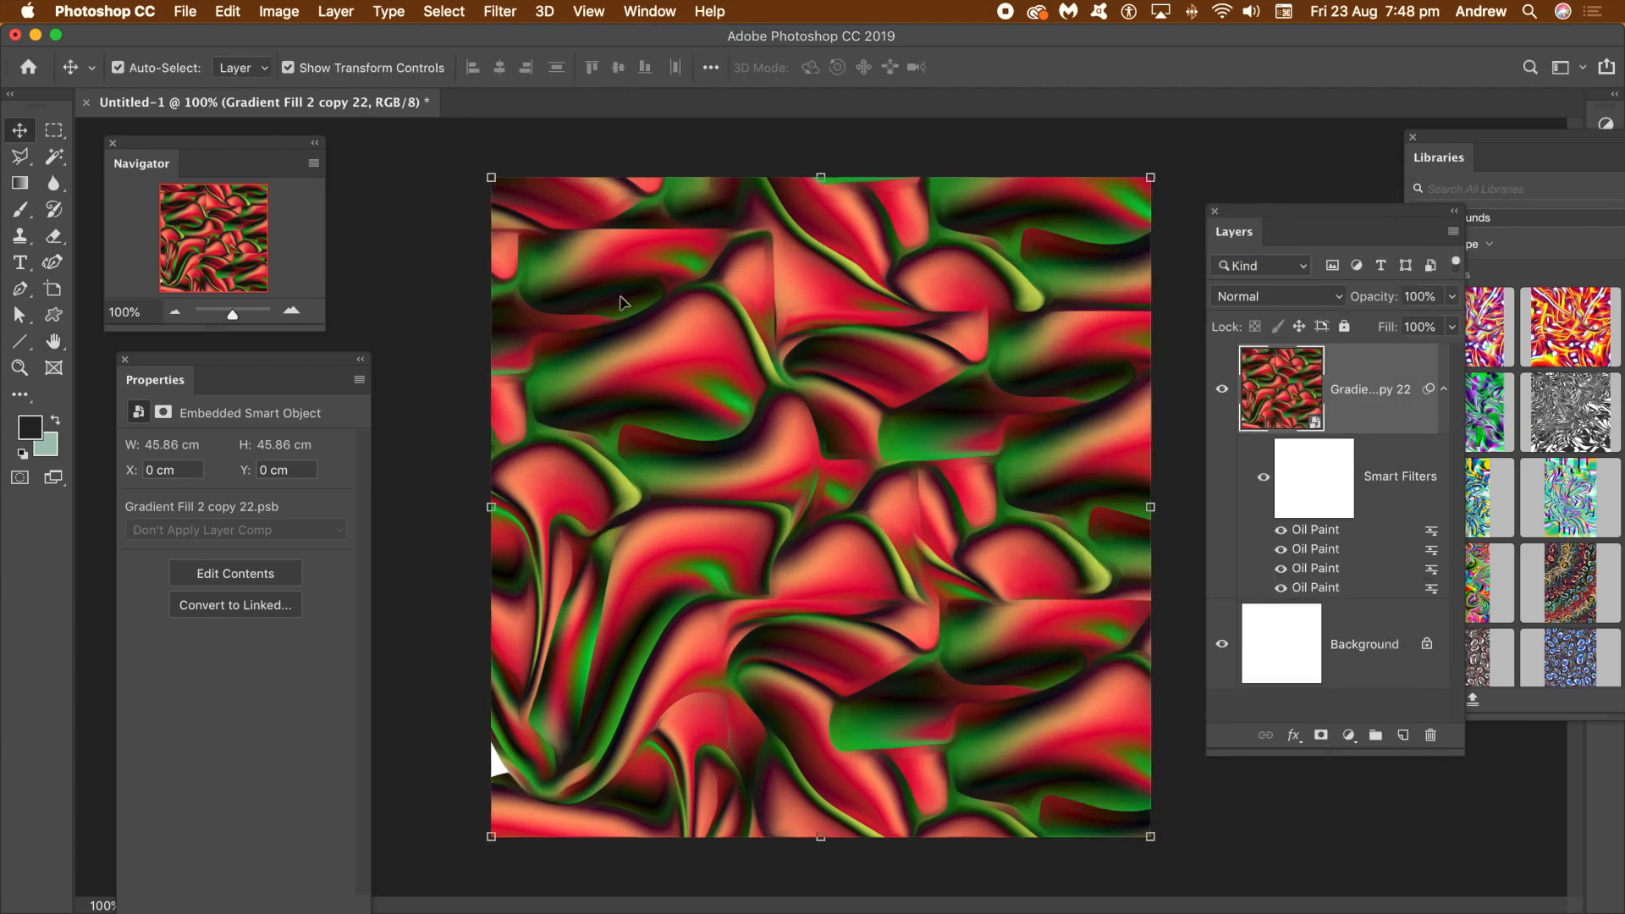
# Duplicate the oil-painted smart object slightly up and left, and enlarge the duplicate to about 114.95%
pyautogui.keyDown('alt'); pyautogui.moveTo(694, 337); pyautogui.dragTo(620, 285); pyautogui.keyUp('alt')
pyautogui.hotkey('ctrl', 't')
pyautogui.moveTo(1079, 791); pyautogui.dragTo(1194, 872)
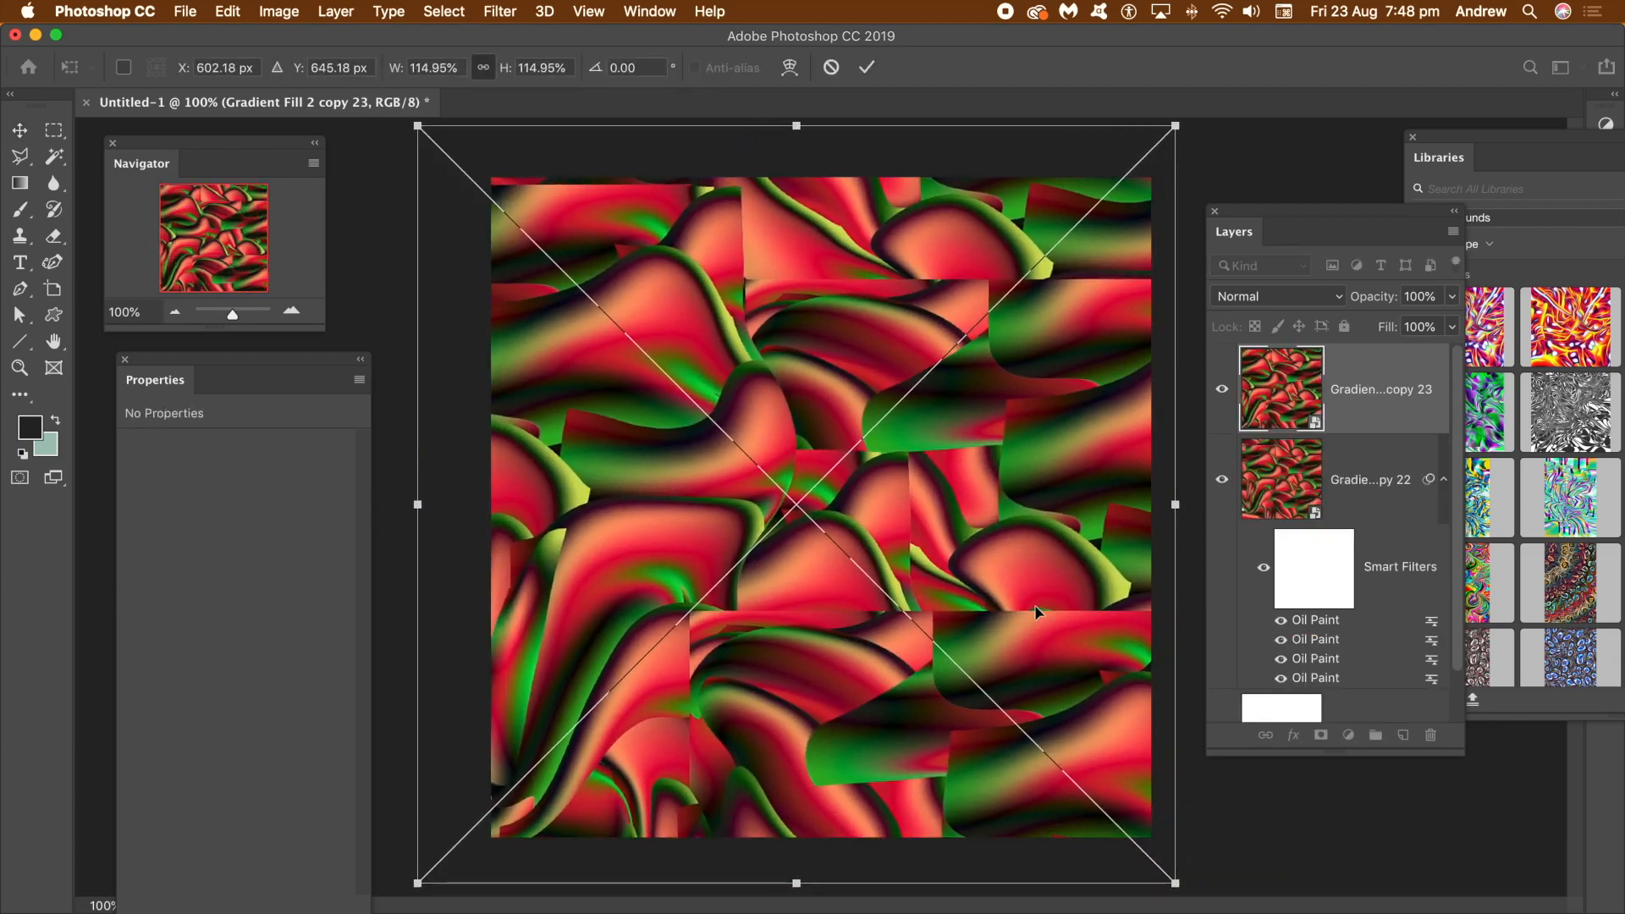
pyautogui.press('Return')
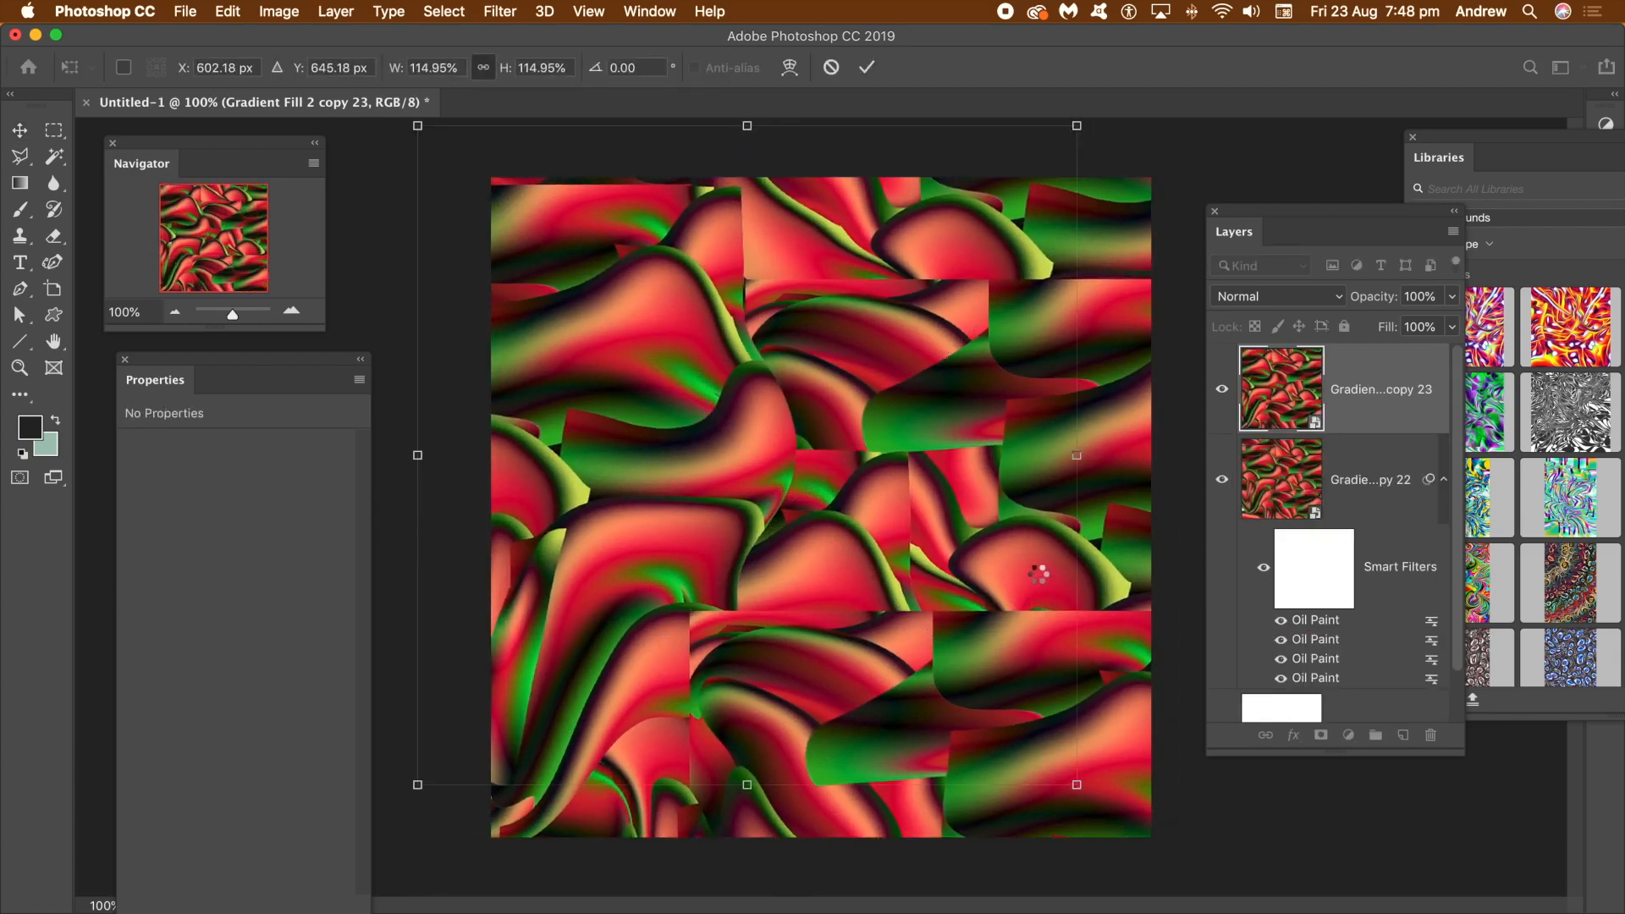
# Set the duplicate's blend mode to Lighten, then rotate and enlarge it to about 89.99 by 90.06 cm
pyautogui.click(1265, 295)
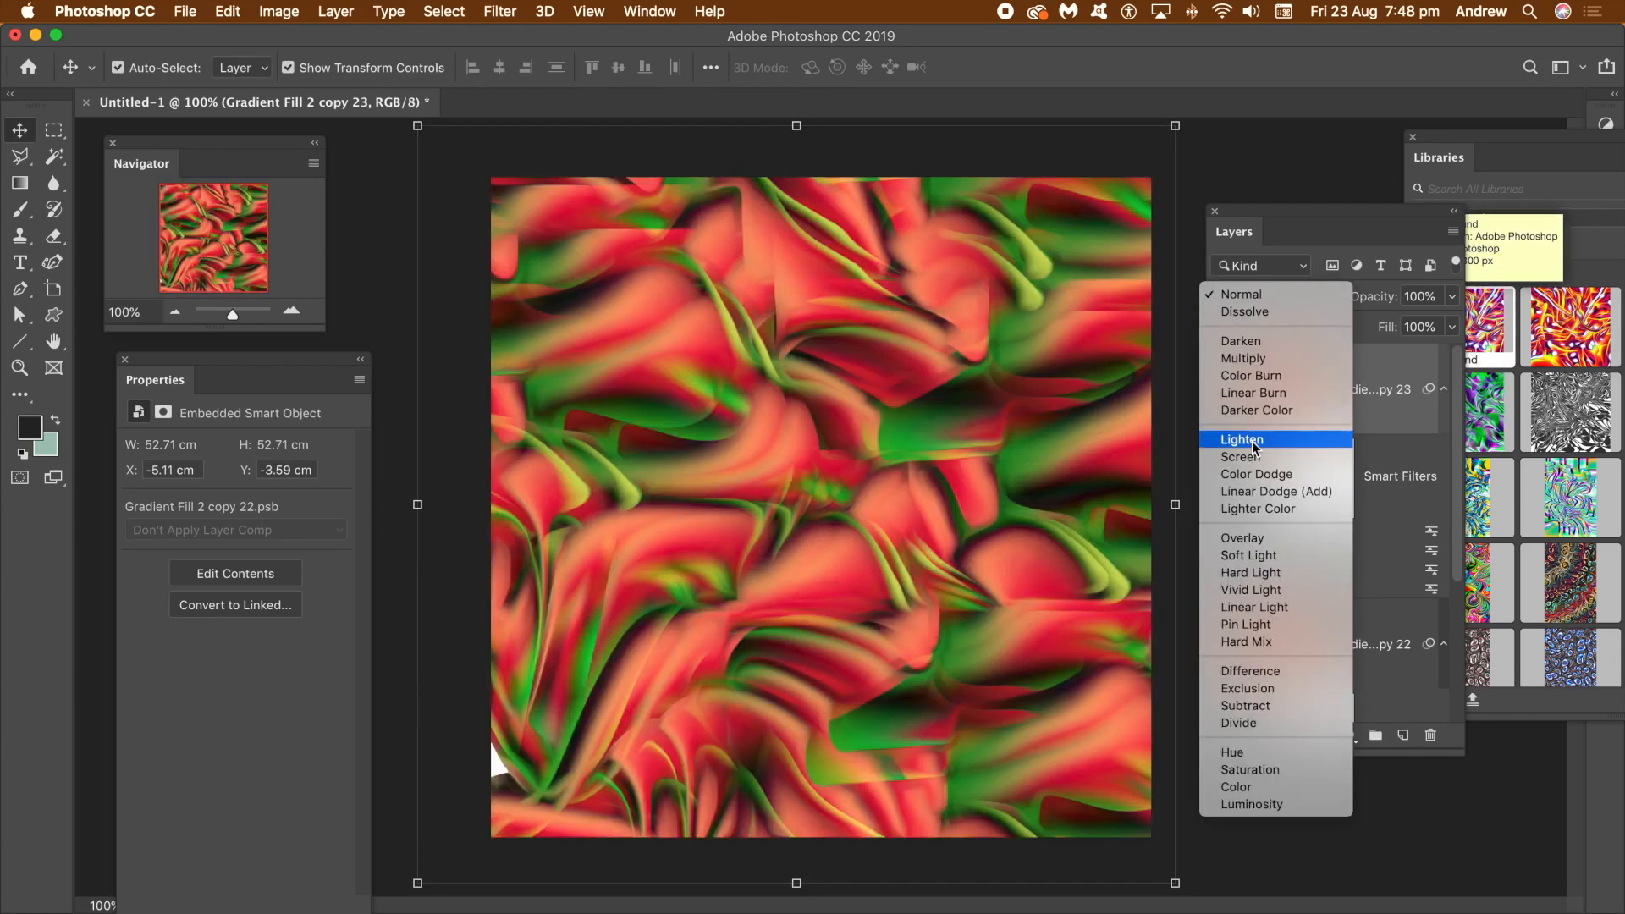
pyautogui.click(1253, 440)
pyautogui.hotkey('ctrl', 't')
pyautogui.moveTo(1195, 123); pyautogui.dragTo(1267, 567)
pyautogui.moveTo(733, 624); pyautogui.dragTo(606, 668)
pyautogui.moveTo(1034, 318); pyautogui.dragTo(1177, 219)
pyautogui.press('Return')
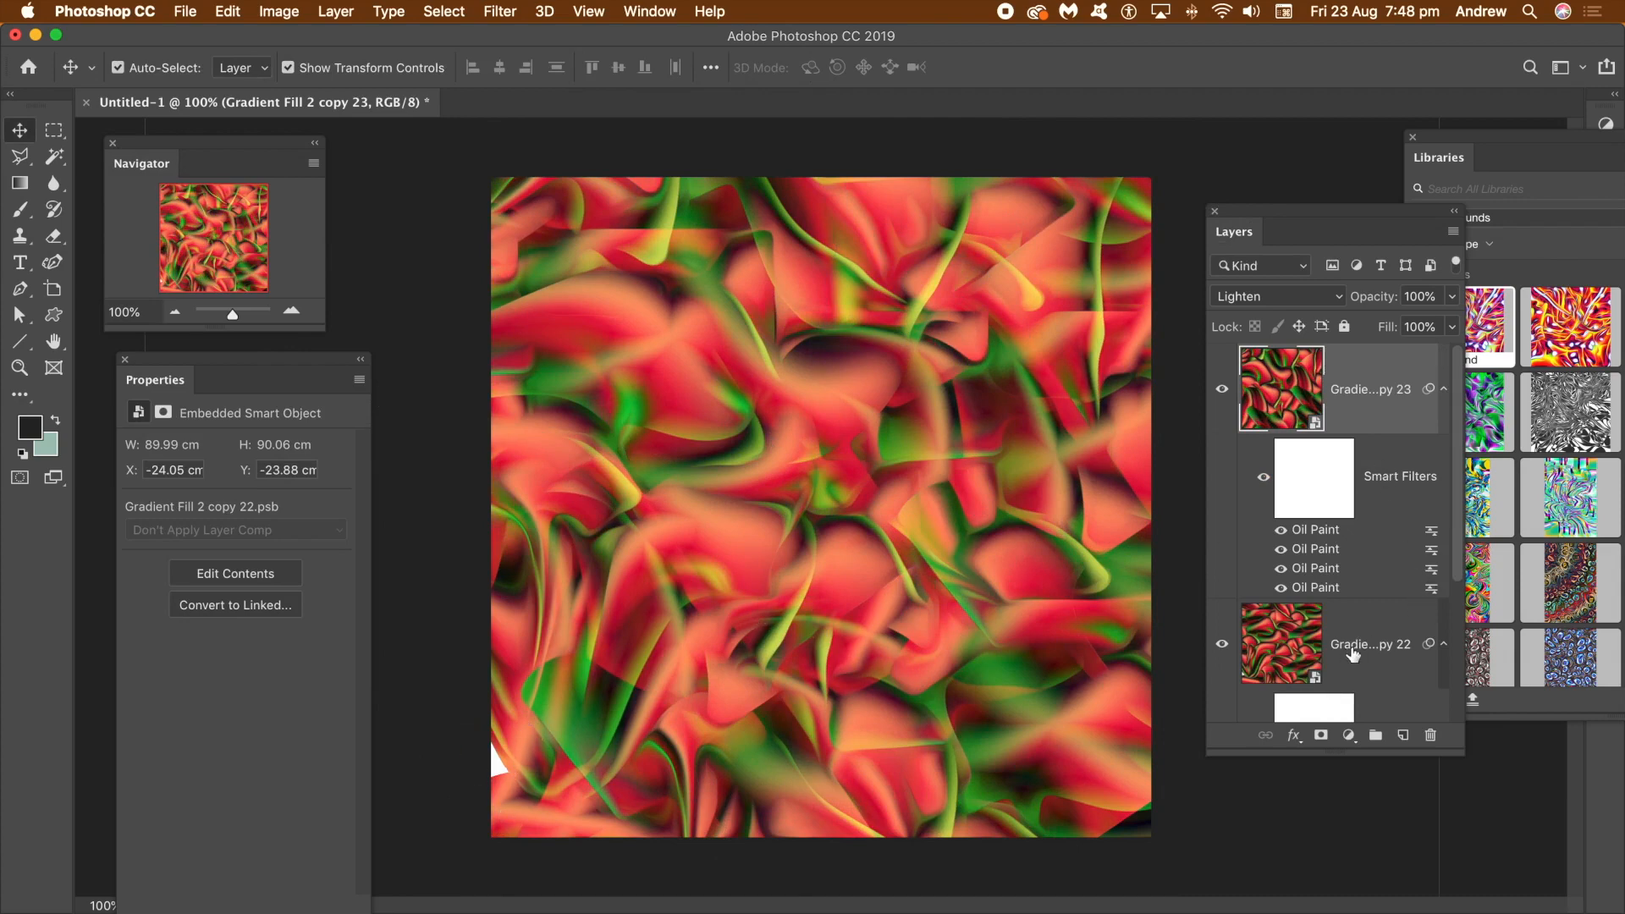
# Combine the two oil-painted gradient layers into a single smart object
pyautogui.keyDown('shift'); pyautogui.click(1363, 647); pyautogui.keyUp('shift')
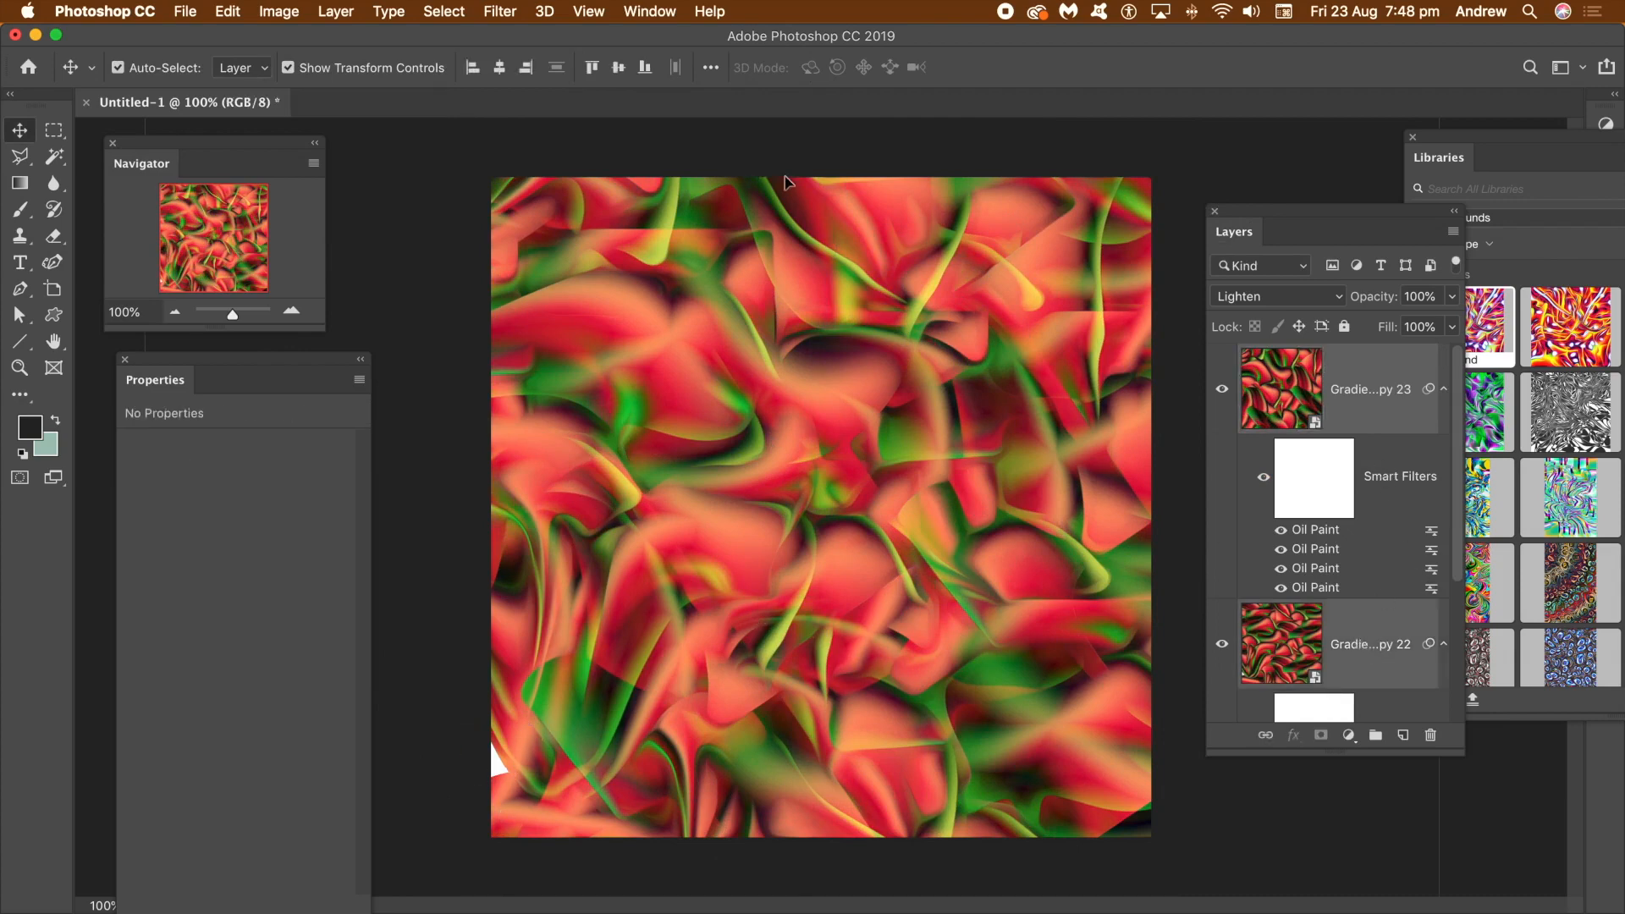
pyautogui.click(336, 11)
pyautogui.moveTo(414, 406)
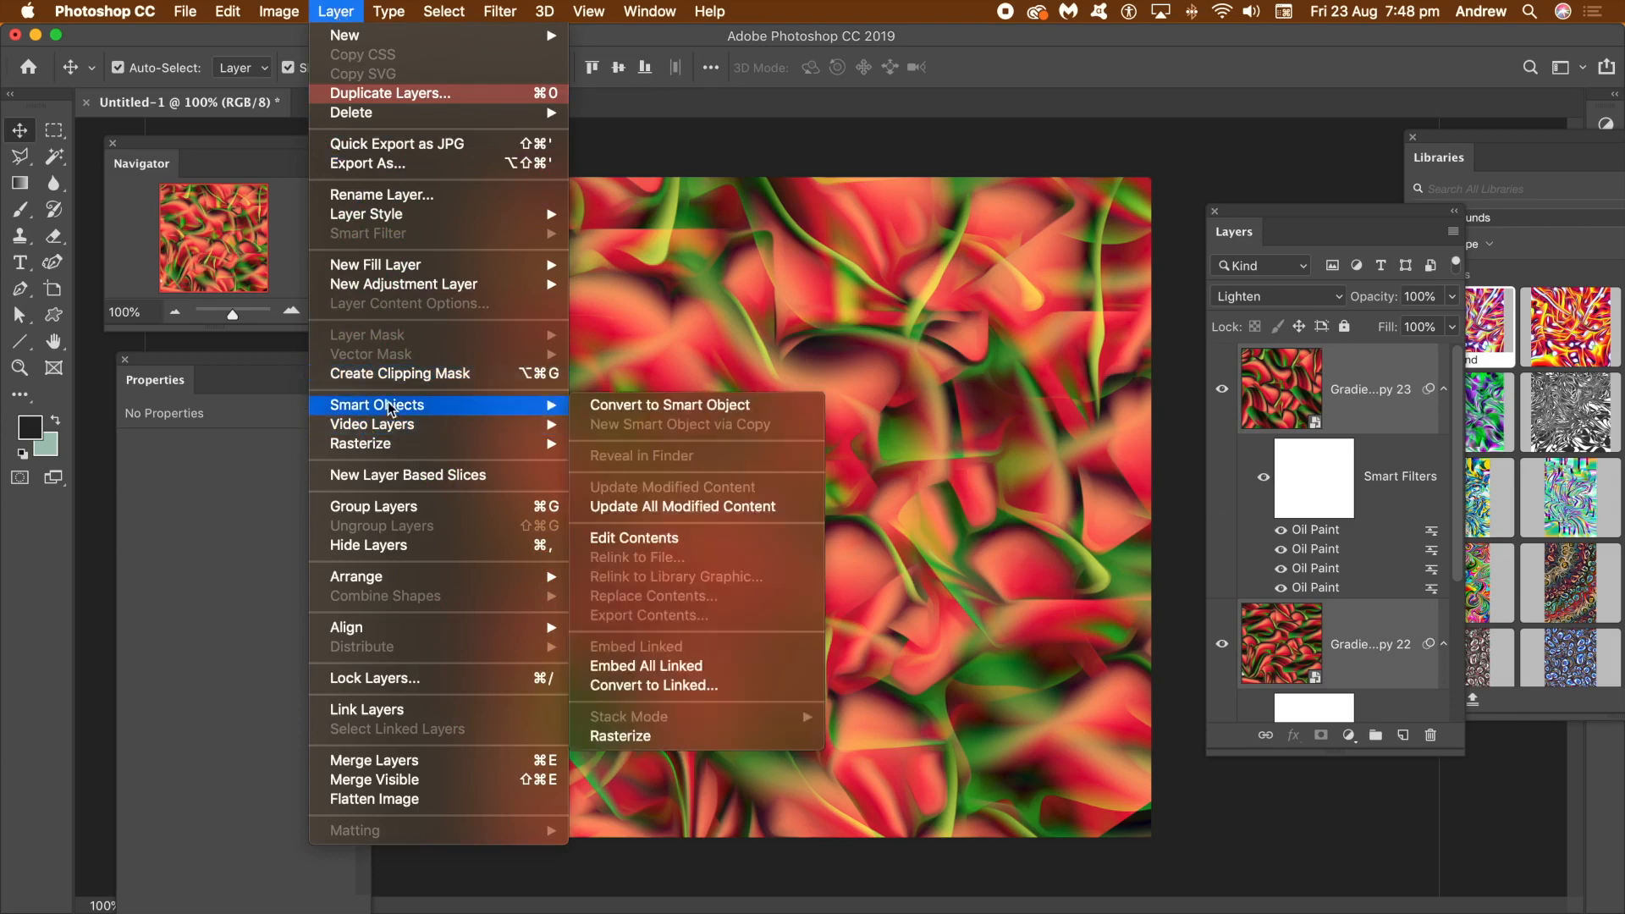
pyautogui.click(652, 405)
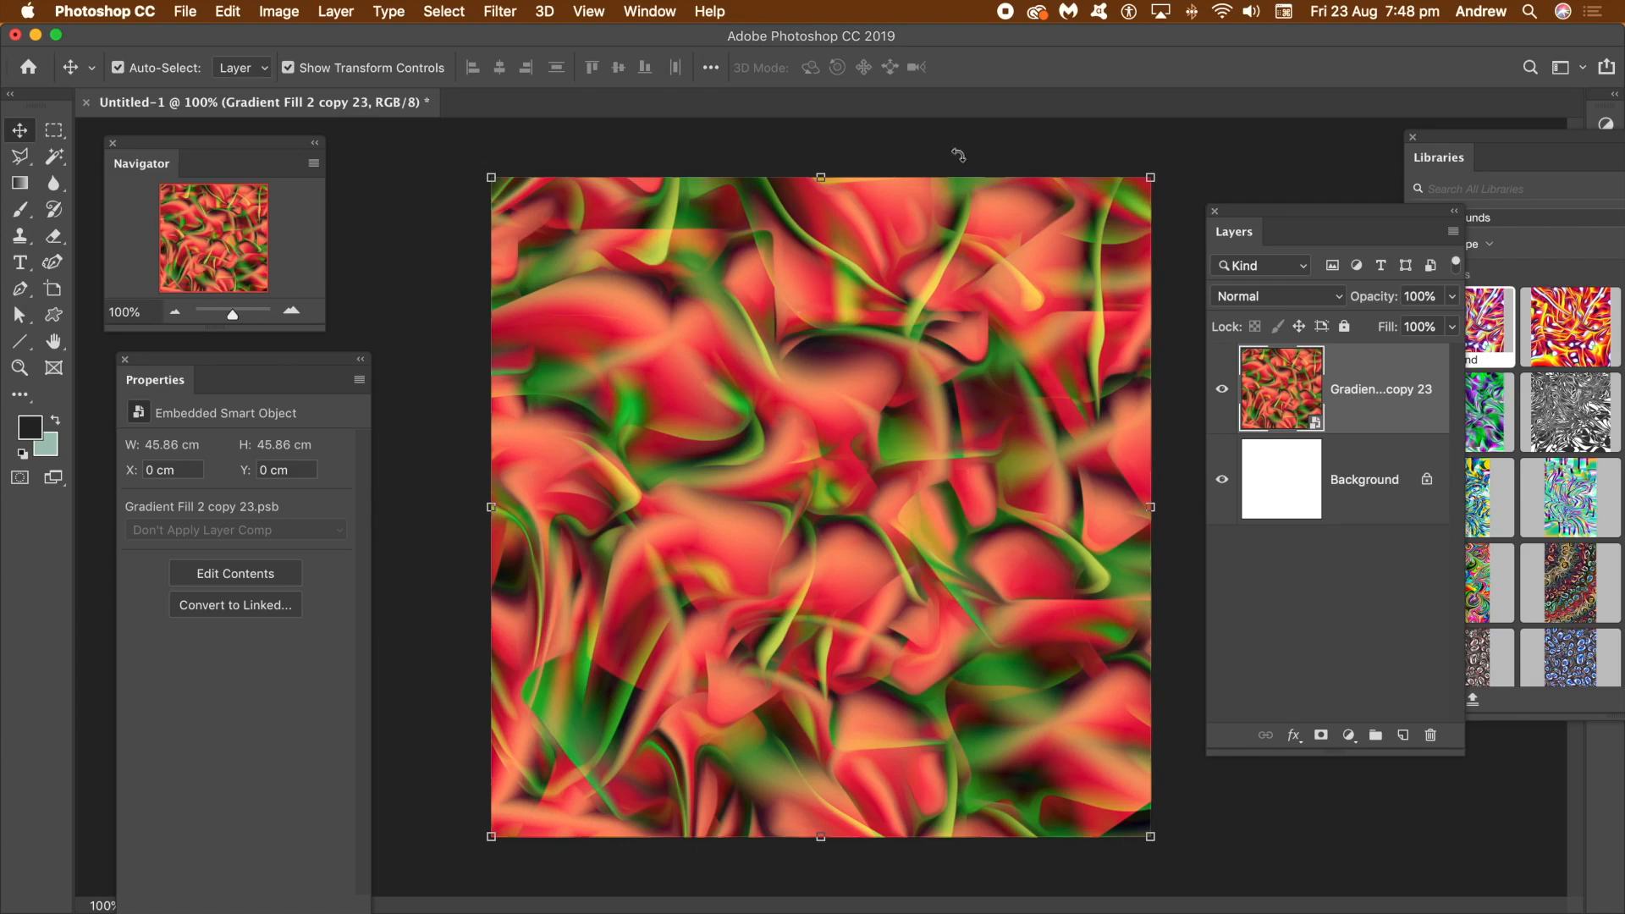
# Apply the Oil Paint filter twice with stylization 9.0, cleanliness 8.8, scale 2.0, bristle detail 2.2 and lighting off
pyautogui.click(499, 12)
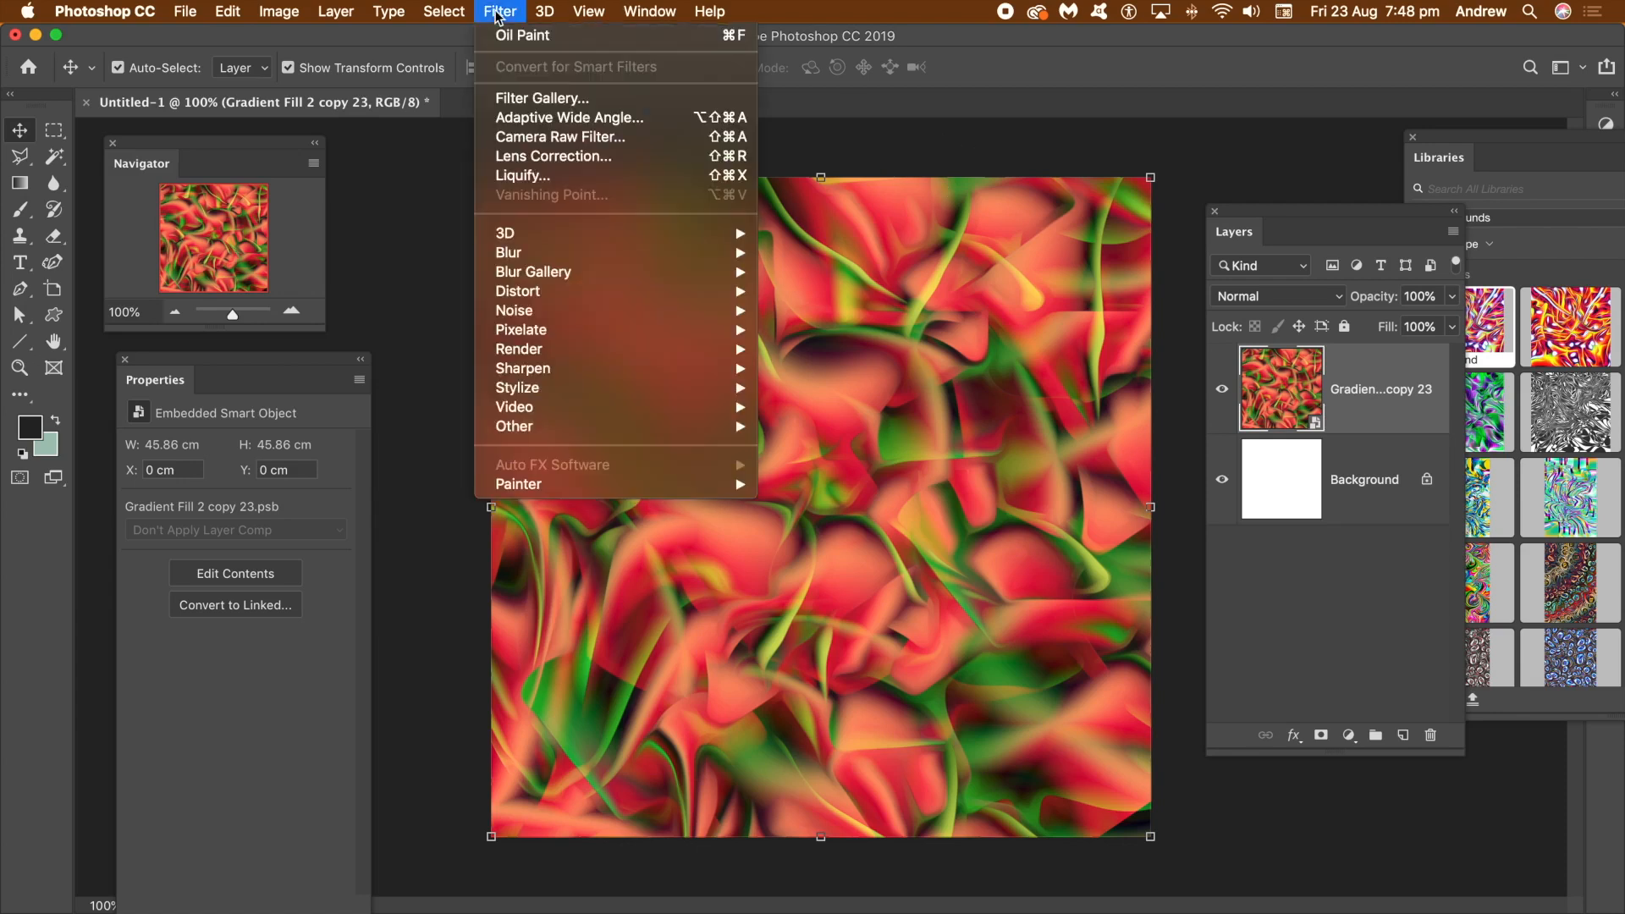
pyautogui.moveTo(626, 388)
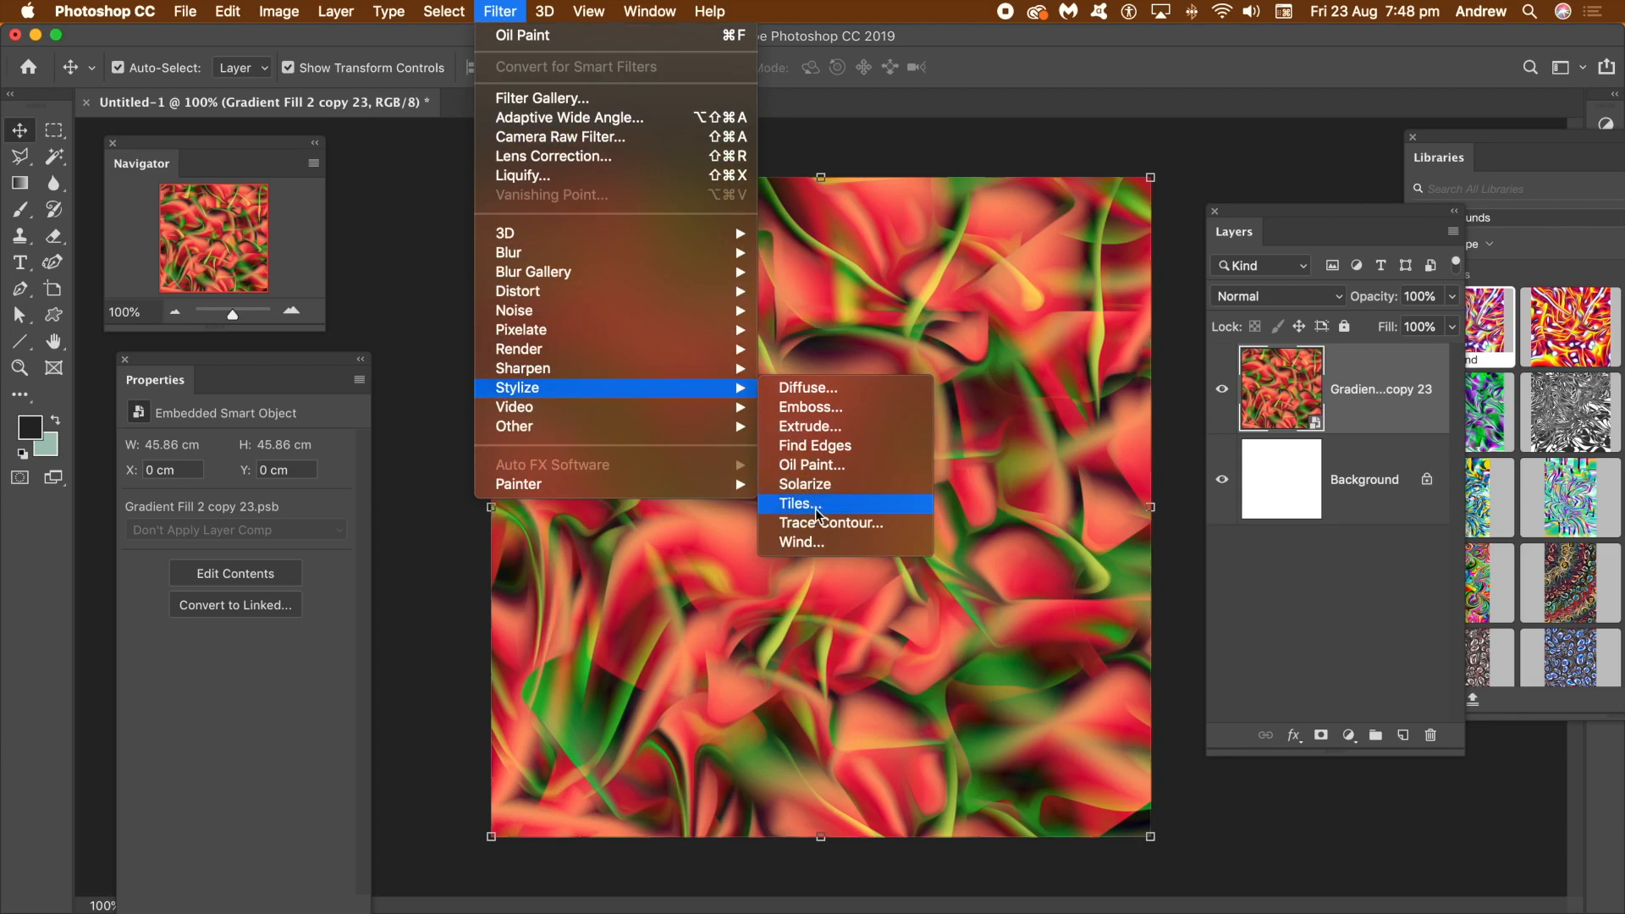
pyautogui.click(827, 468)
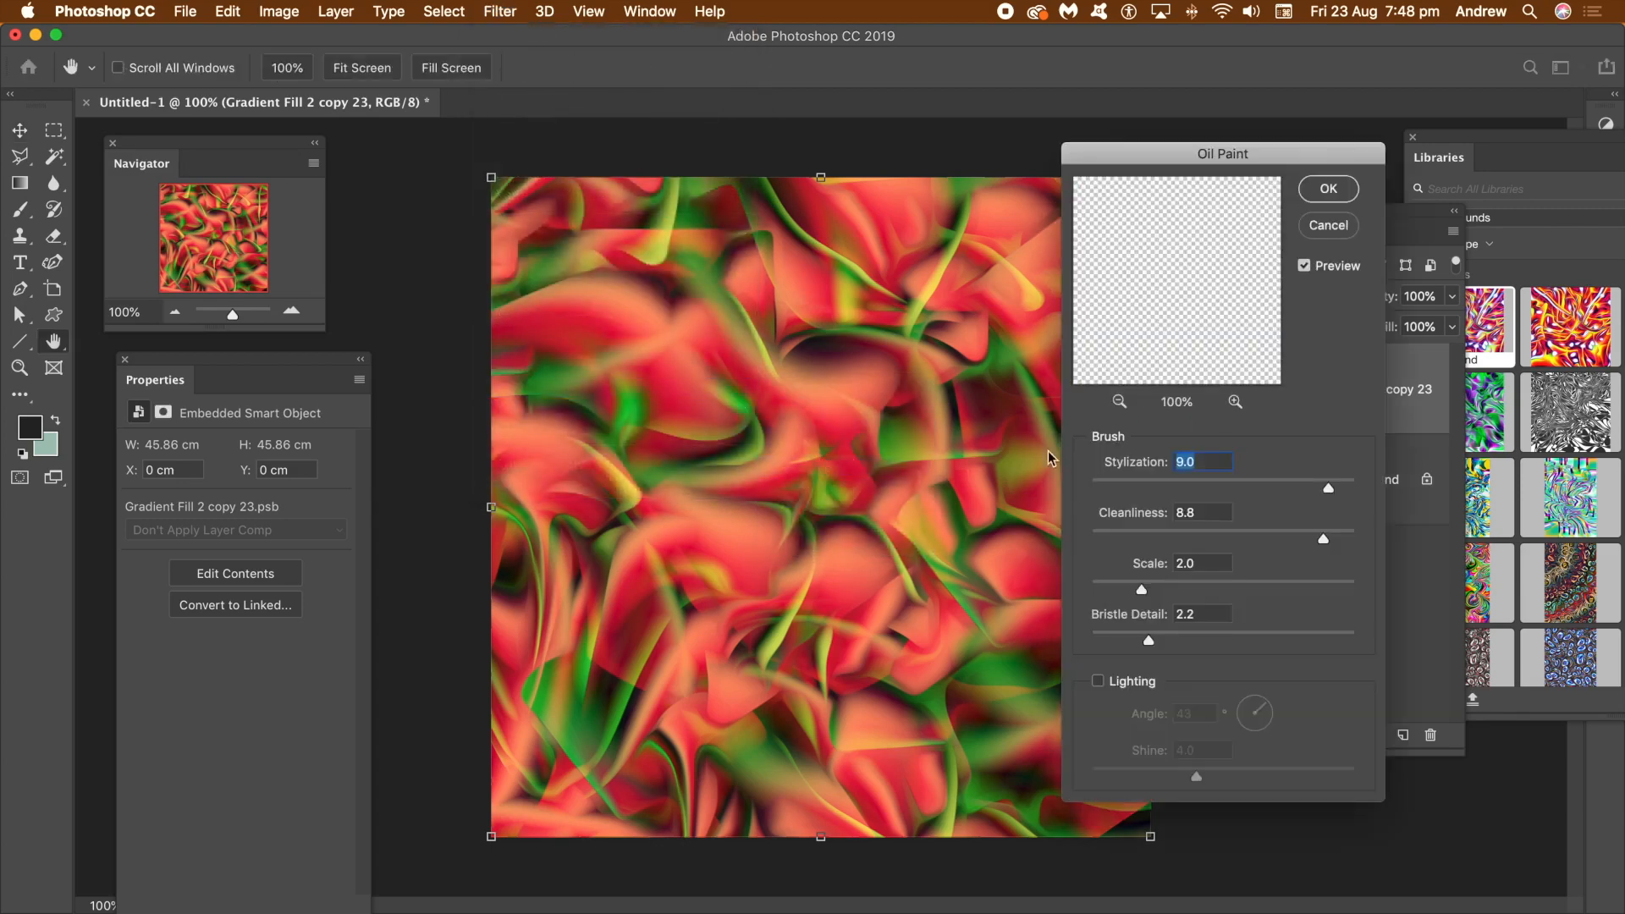
pyautogui.click(1328, 190)
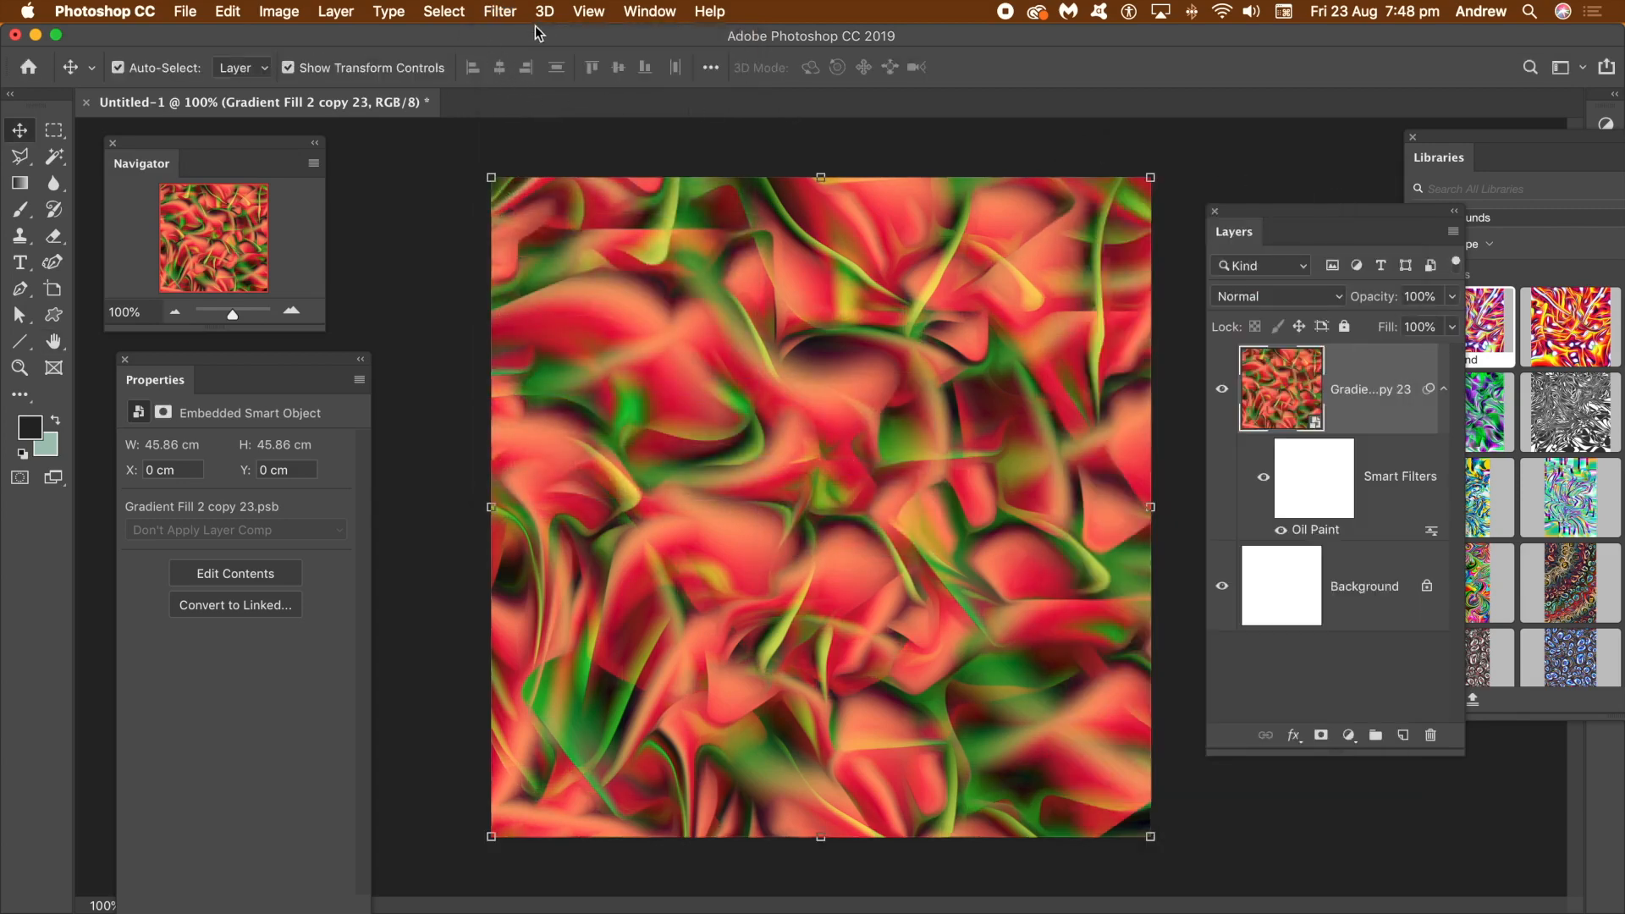
pyautogui.click(500, 12)
pyautogui.click(502, 36)
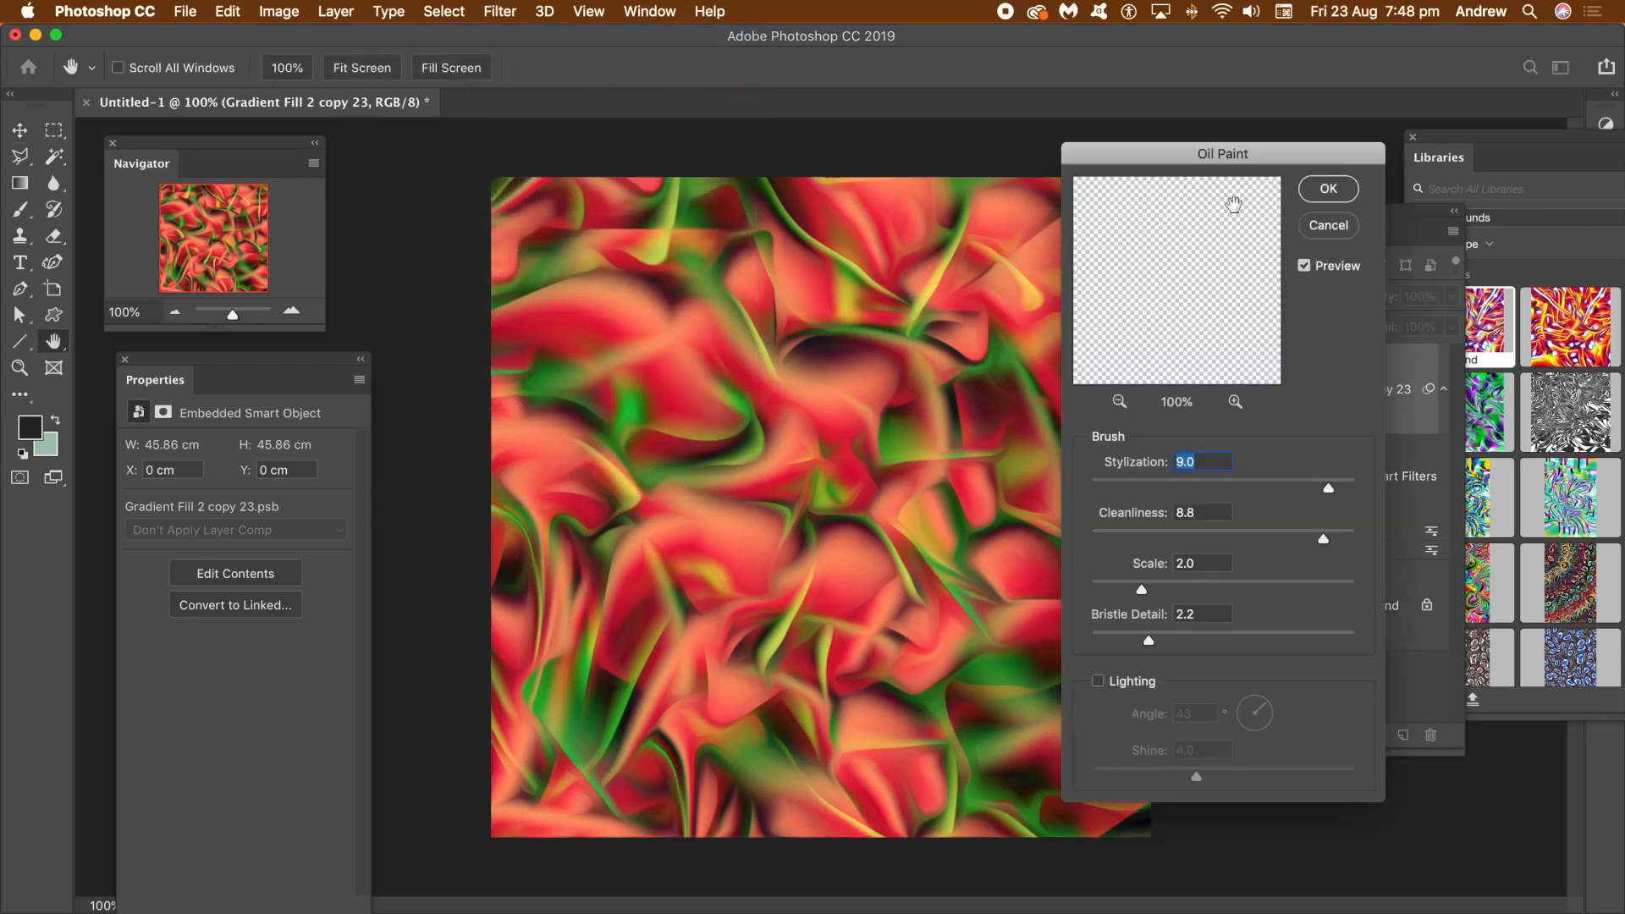
pyautogui.click(1331, 186)
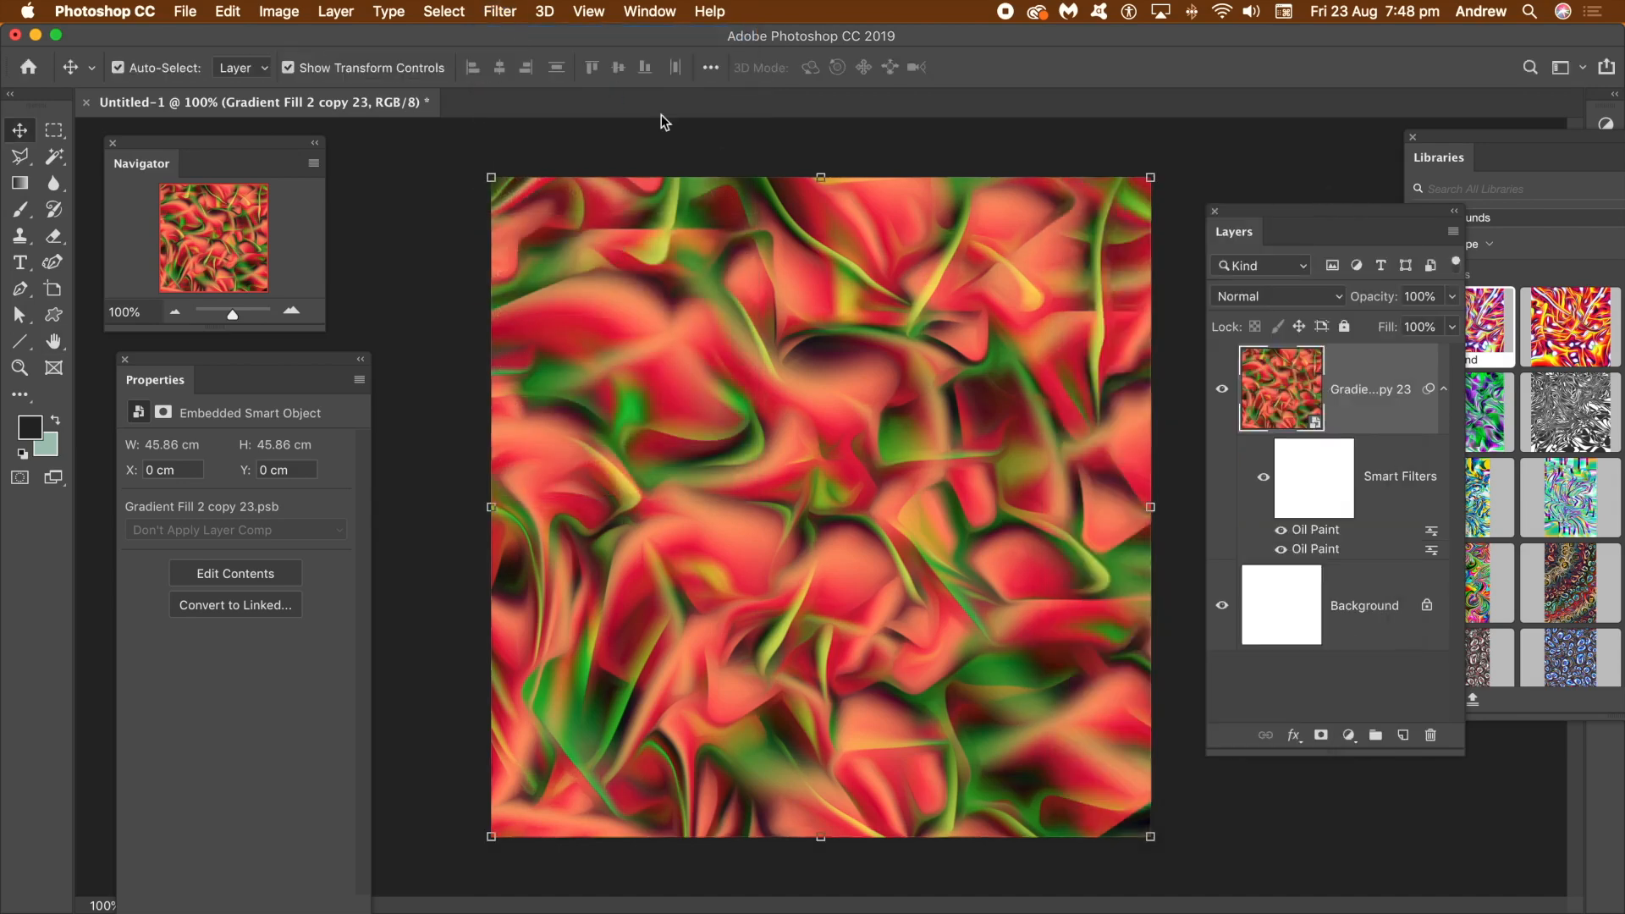
# Apply a Levels adjustment to the smart object with midtone input 0.64 and white input 216
pyautogui.click(277, 12)
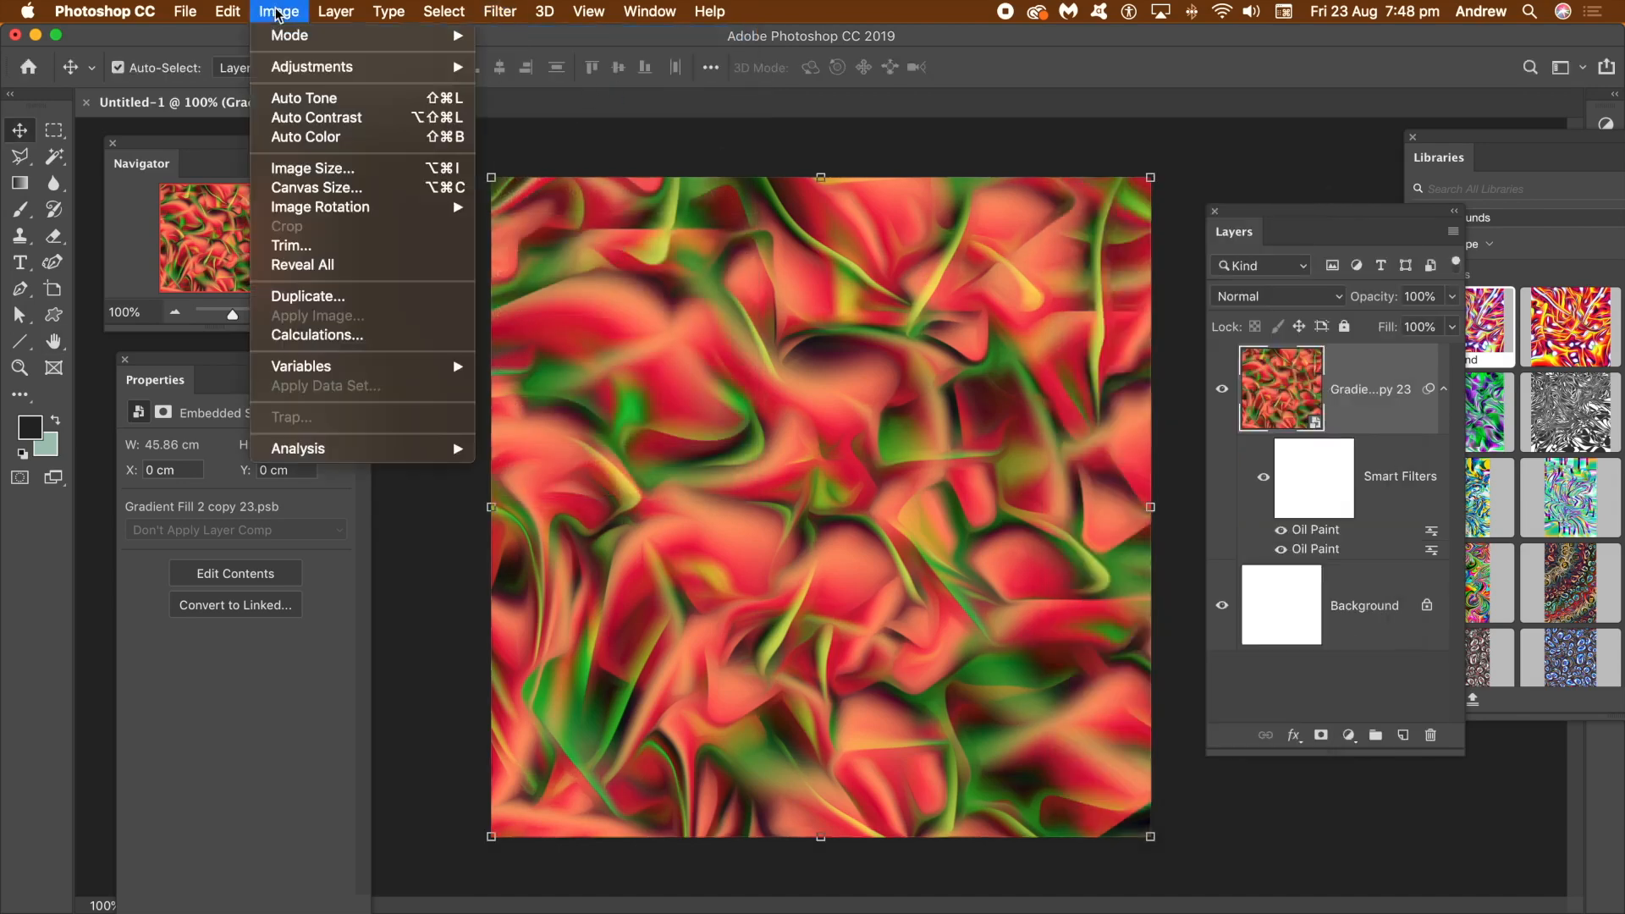
pyautogui.moveTo(291, 66)
pyautogui.click(582, 90)
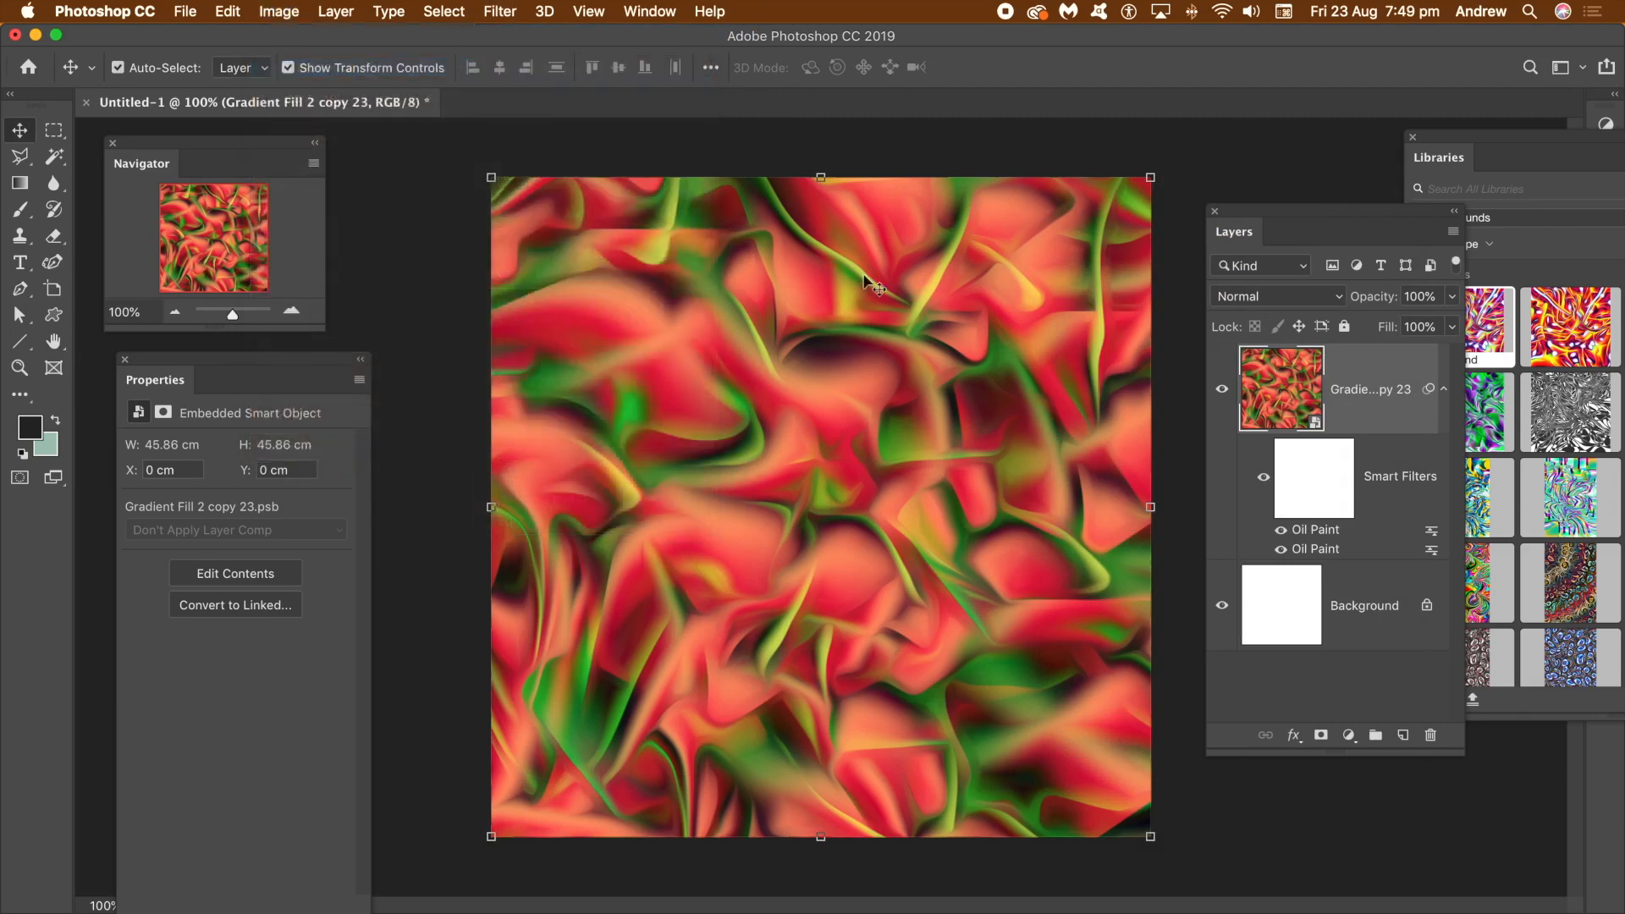
pyautogui.moveTo(885, 419); pyautogui.dragTo(852, 419)
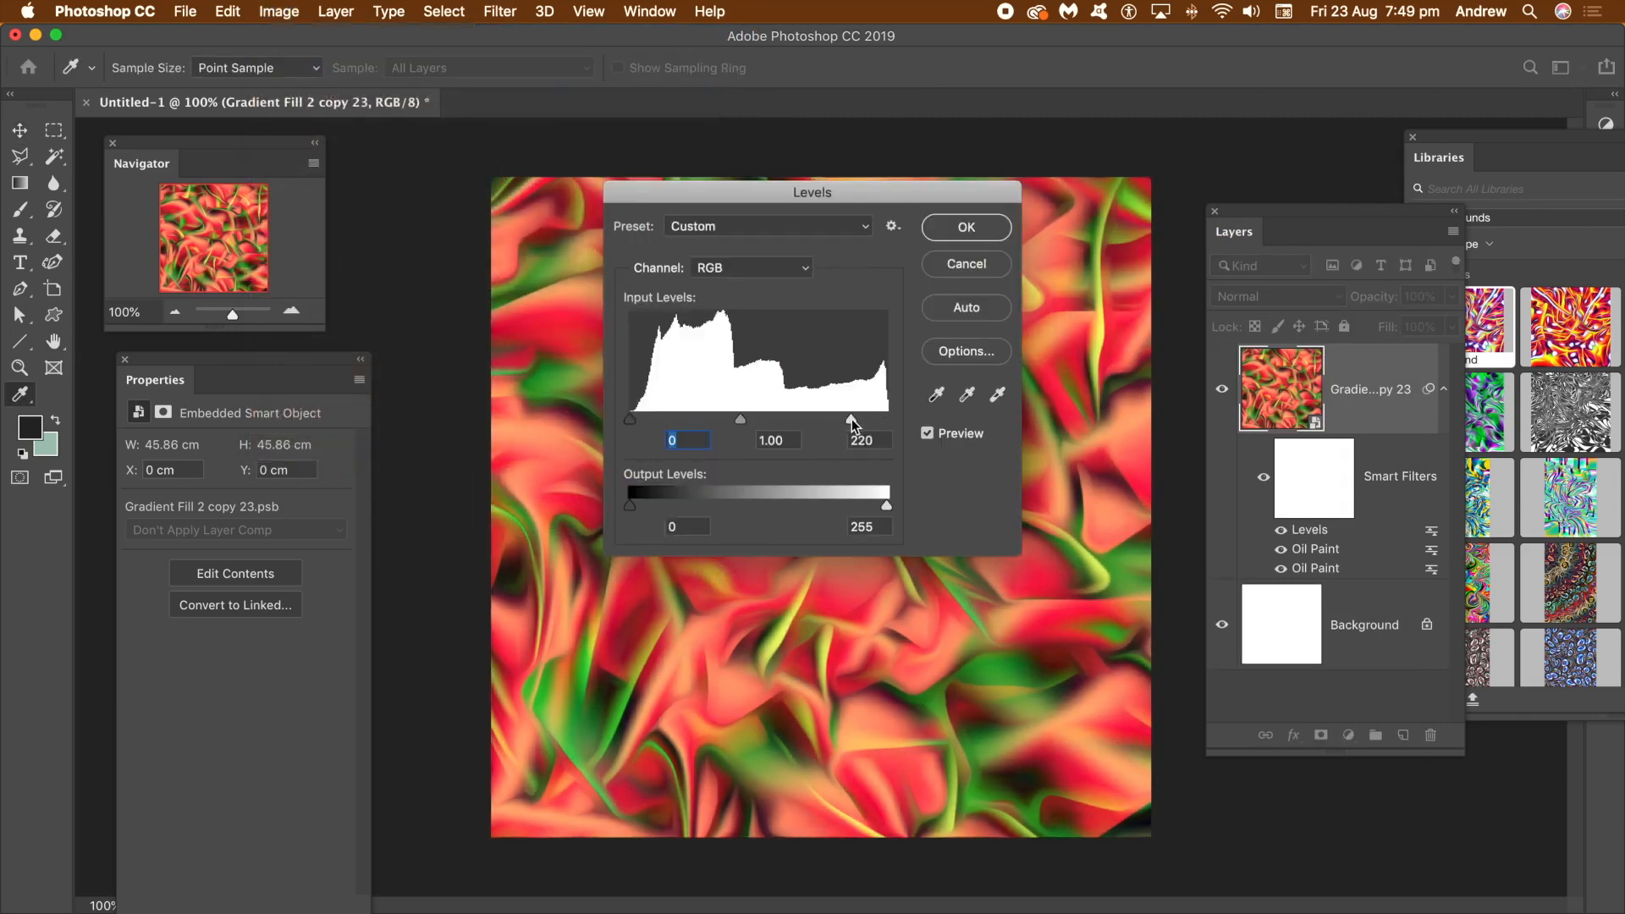
pyautogui.moveTo(740, 419); pyautogui.dragTo(767, 418)
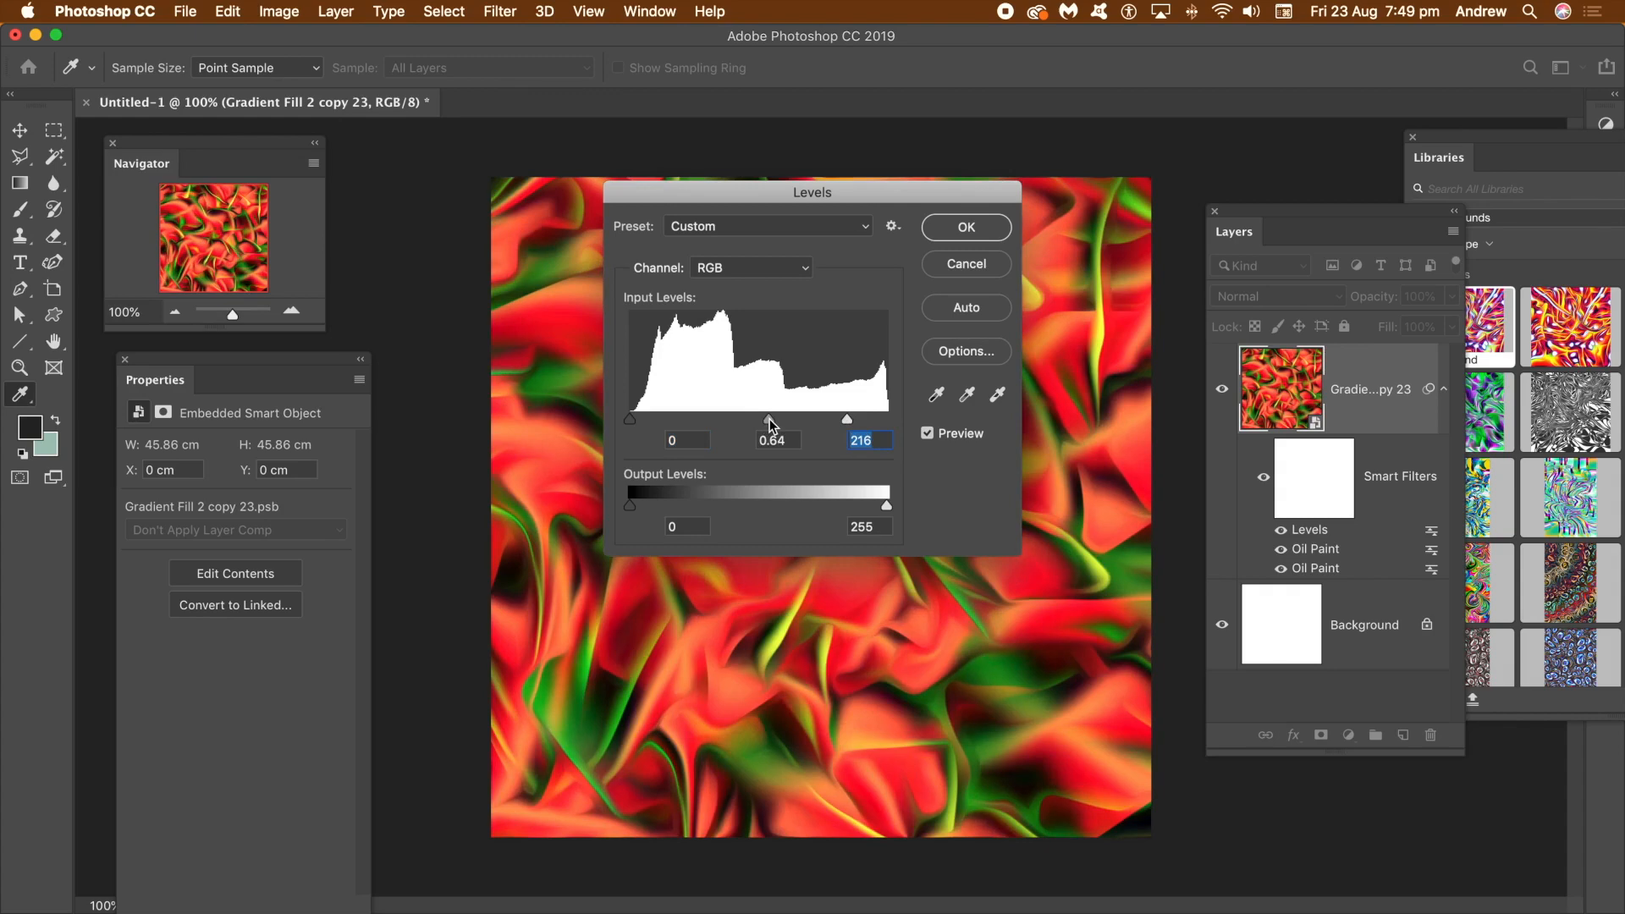
pyautogui.click(969, 226)
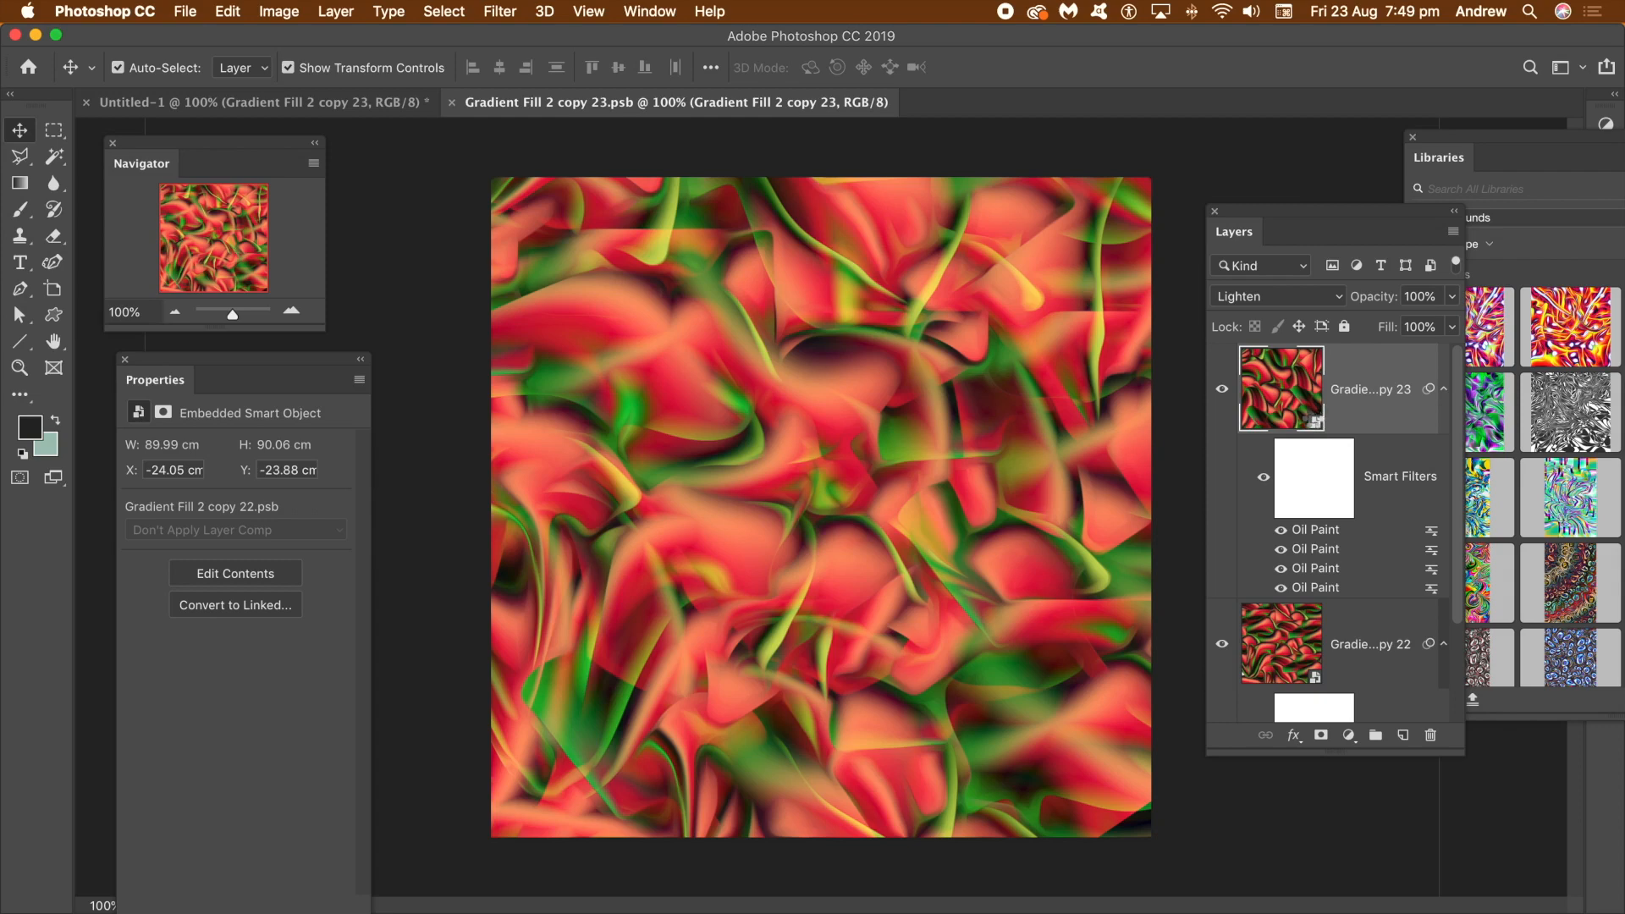
# Open the nested smart objects down to Gradient Fill 2.psb and set its upper gradient fill's style to Radial
pyautogui.doubleClick(1313, 420)
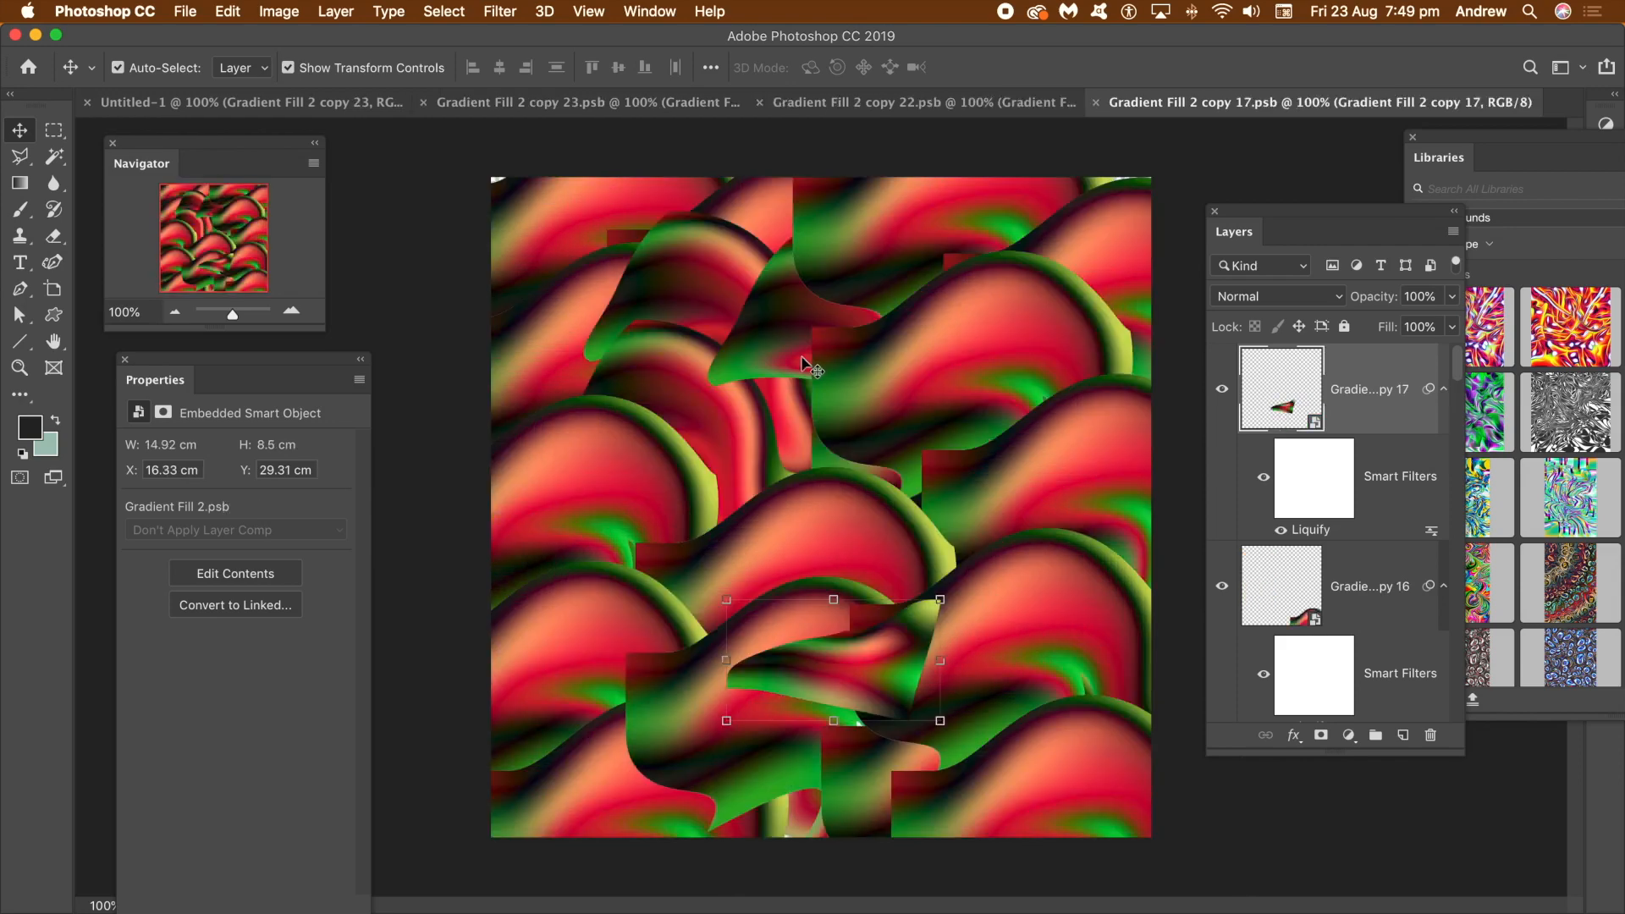
pyautogui.doubleClick(1314, 425)
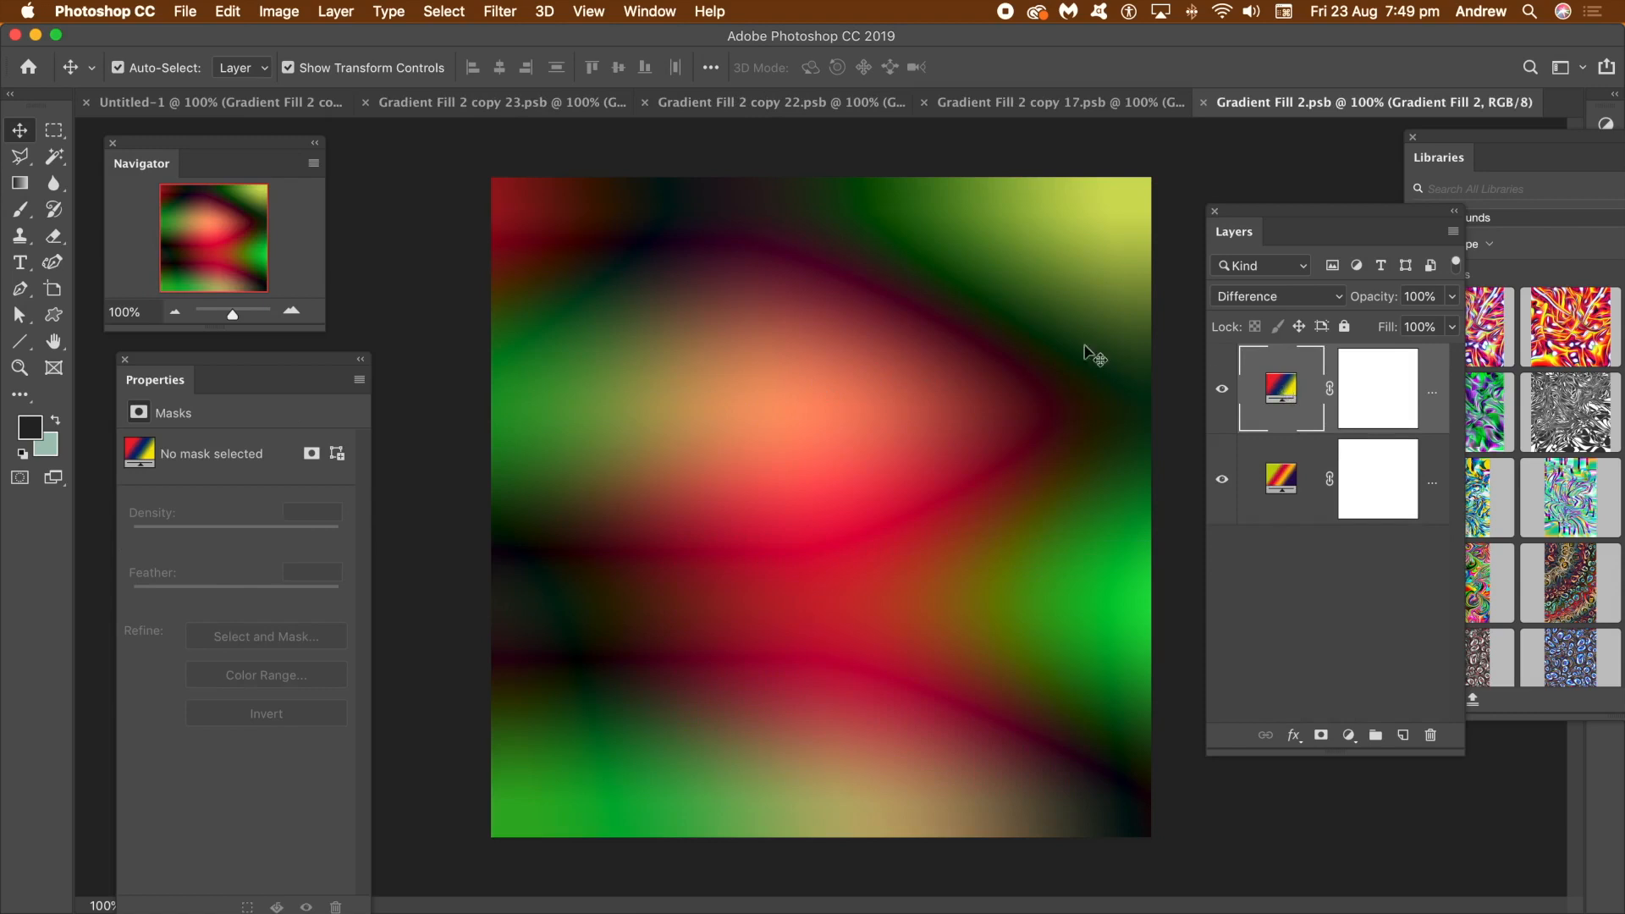
pyautogui.doubleClick(1283, 390)
pyautogui.click(1189, 404)
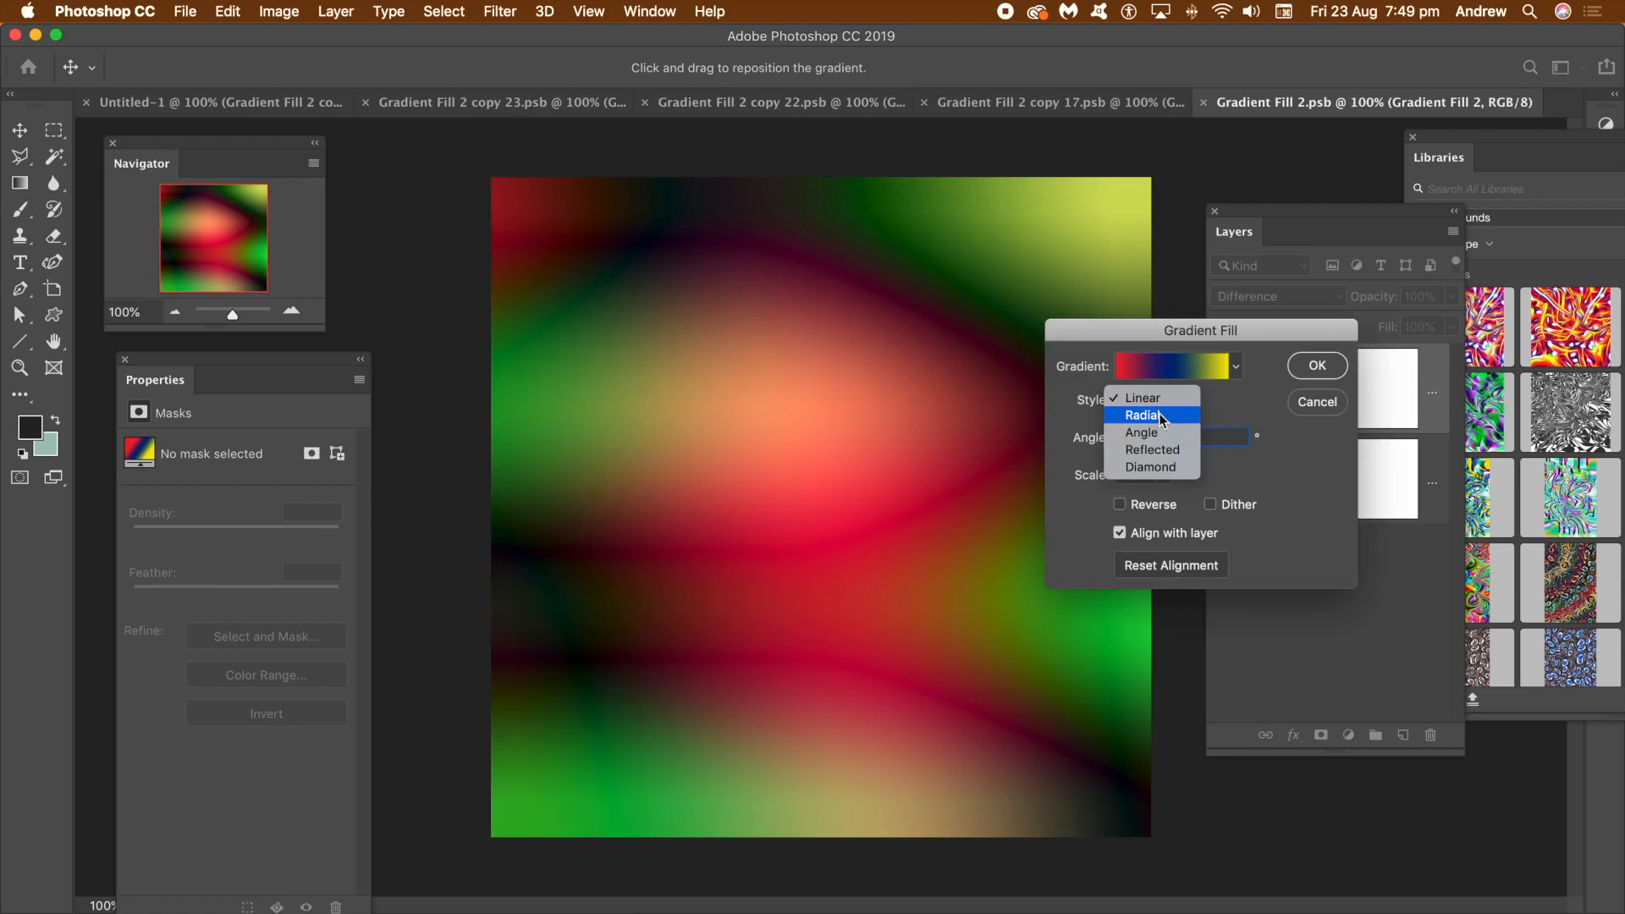
pyautogui.click(1160, 416)
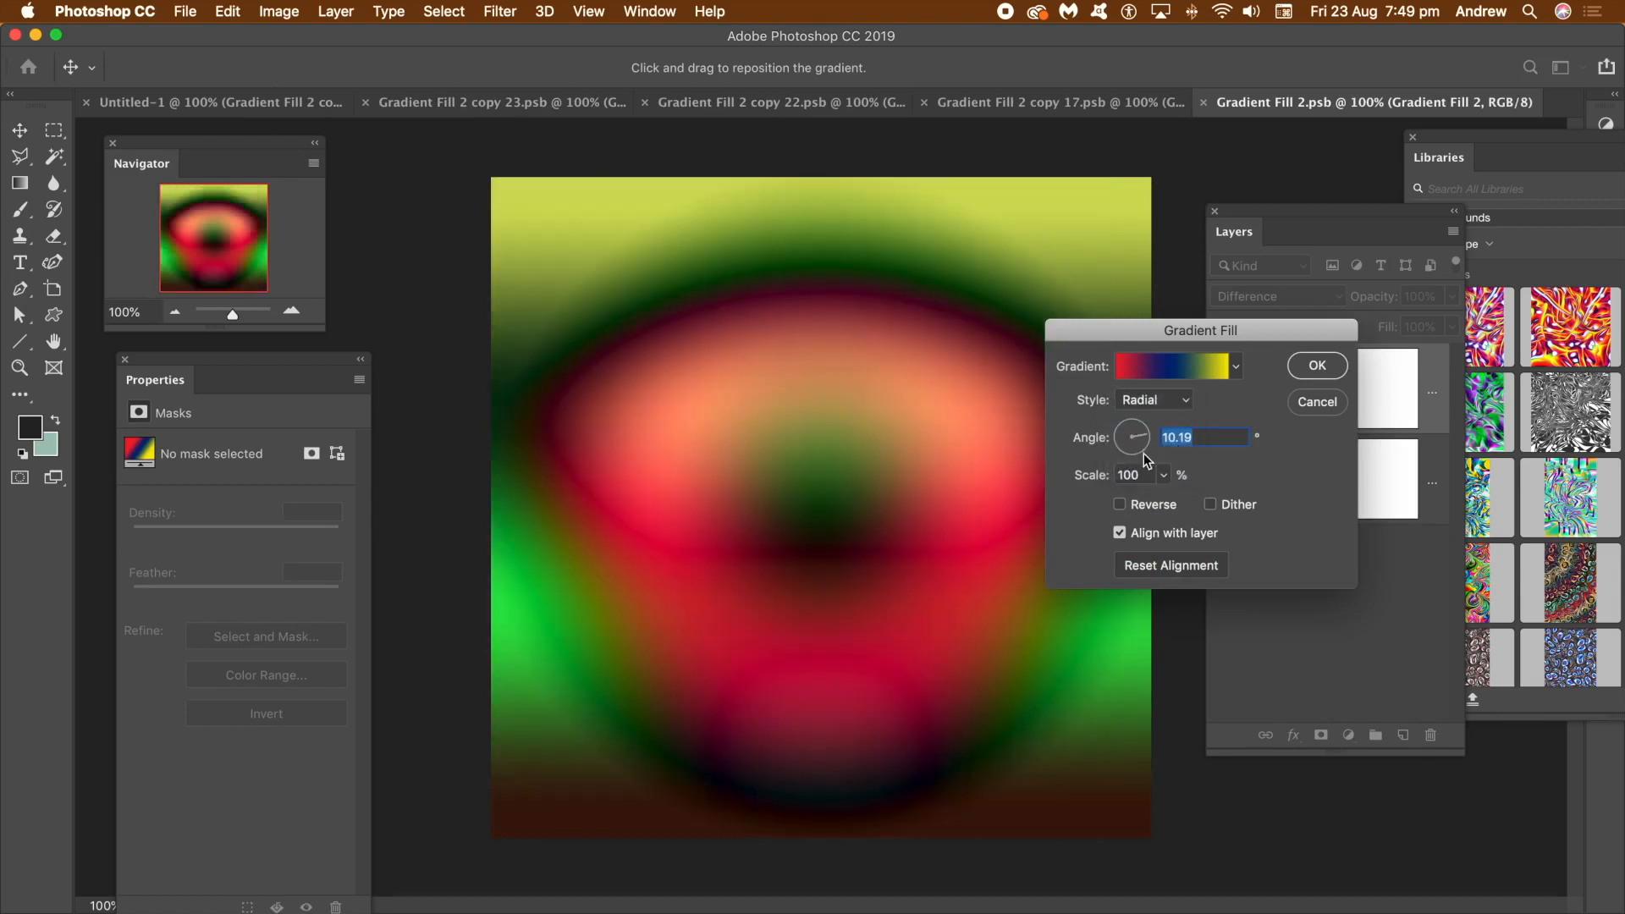
# Replace the upper fill's gradient with the full-spectrum rainbow preset running from red through blue, cyan and green
pyautogui.click(1235, 365)
pyautogui.click(1067, 475)
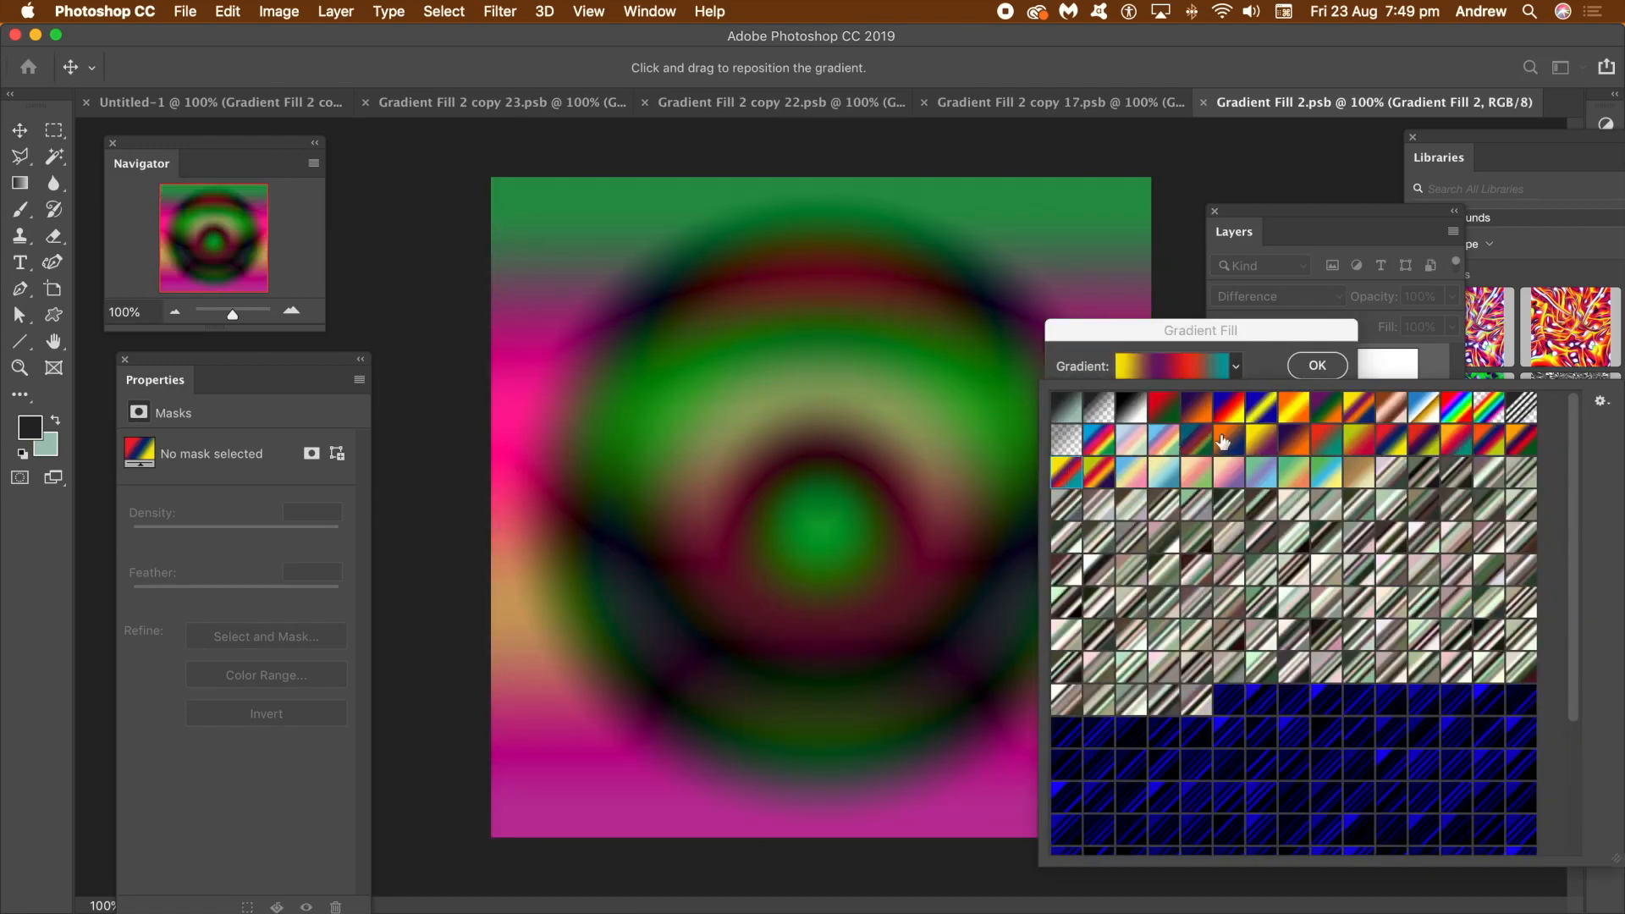
pyautogui.click(1388, 439)
pyautogui.click(1454, 407)
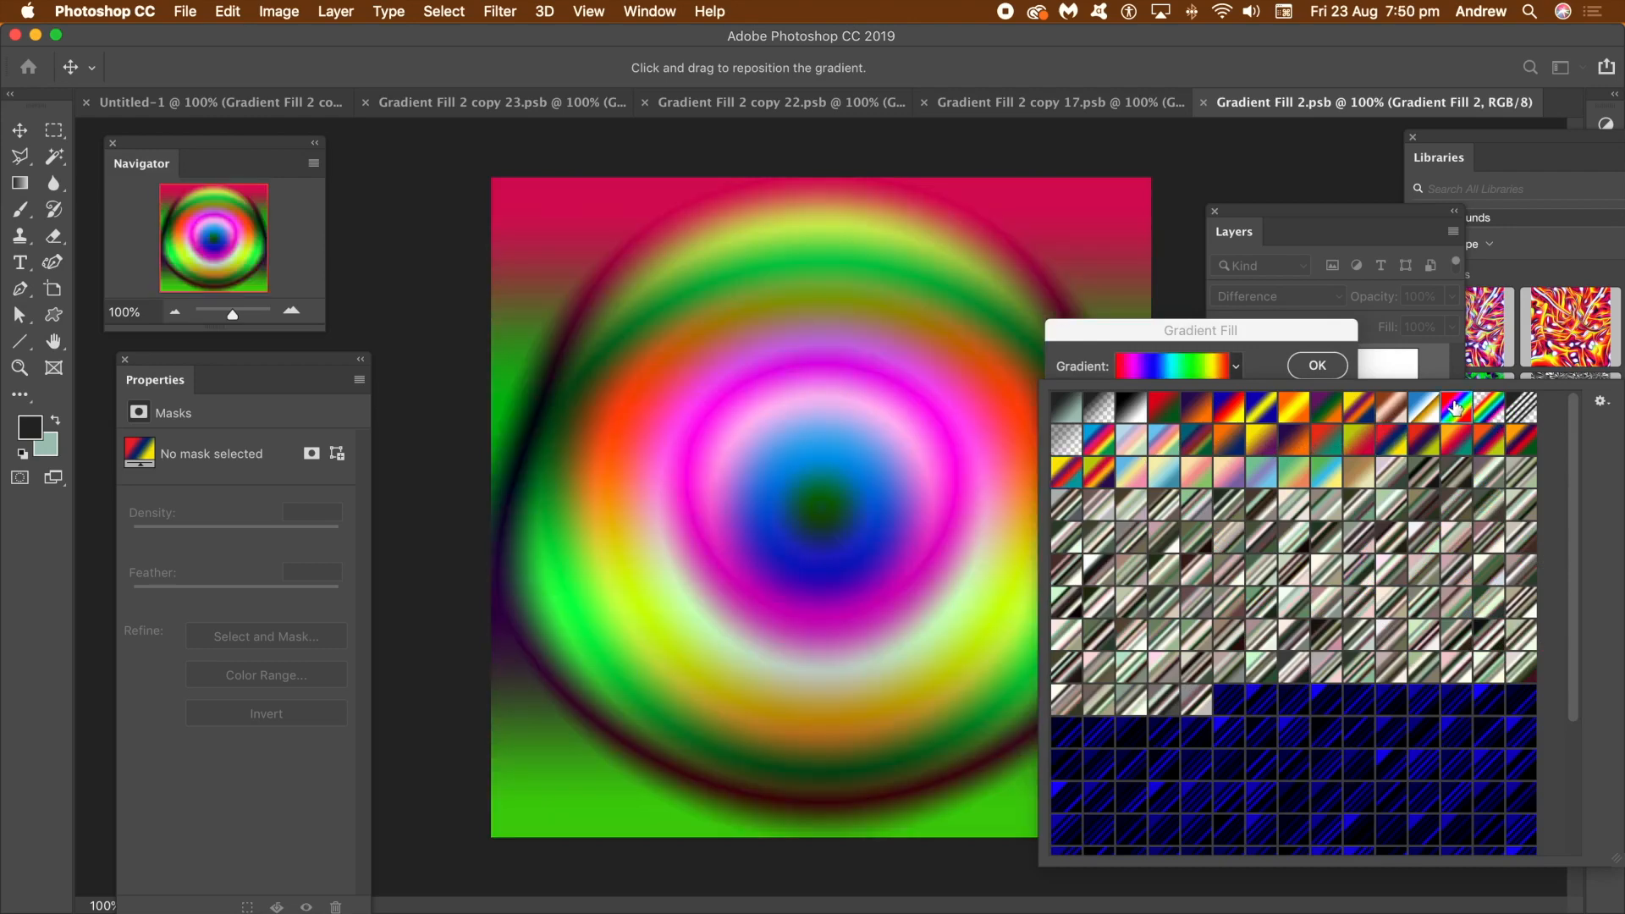
pyautogui.click(1326, 341)
pyautogui.click(1317, 363)
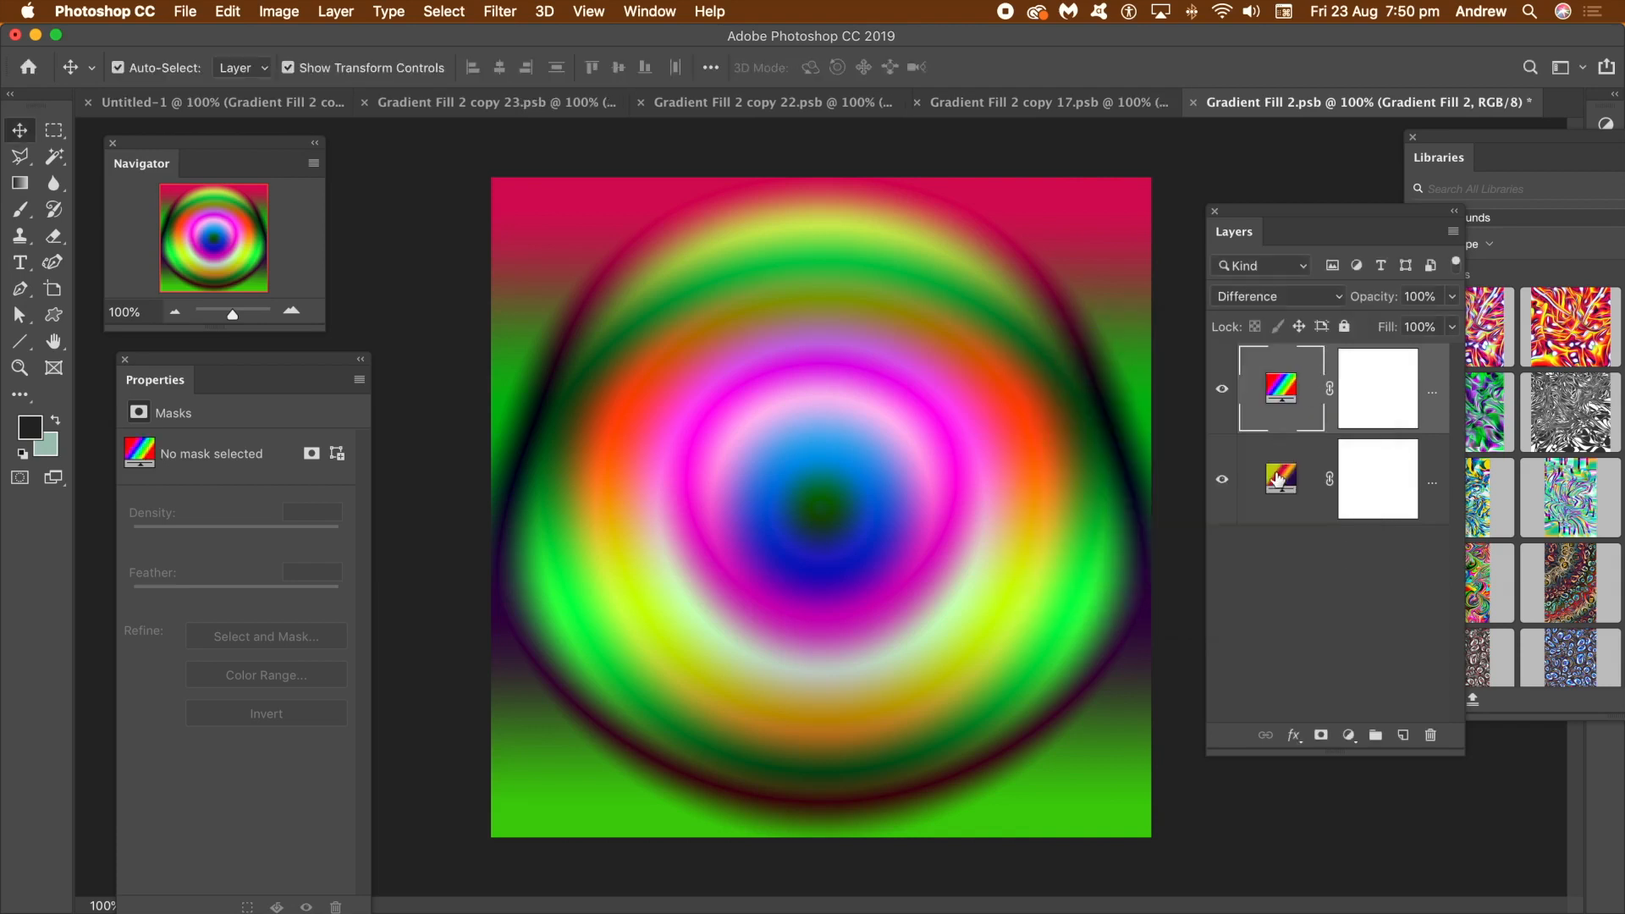
# Change the lower gradient fill to the orange-yellow-orange preset
pyautogui.doubleClick(1278, 480)
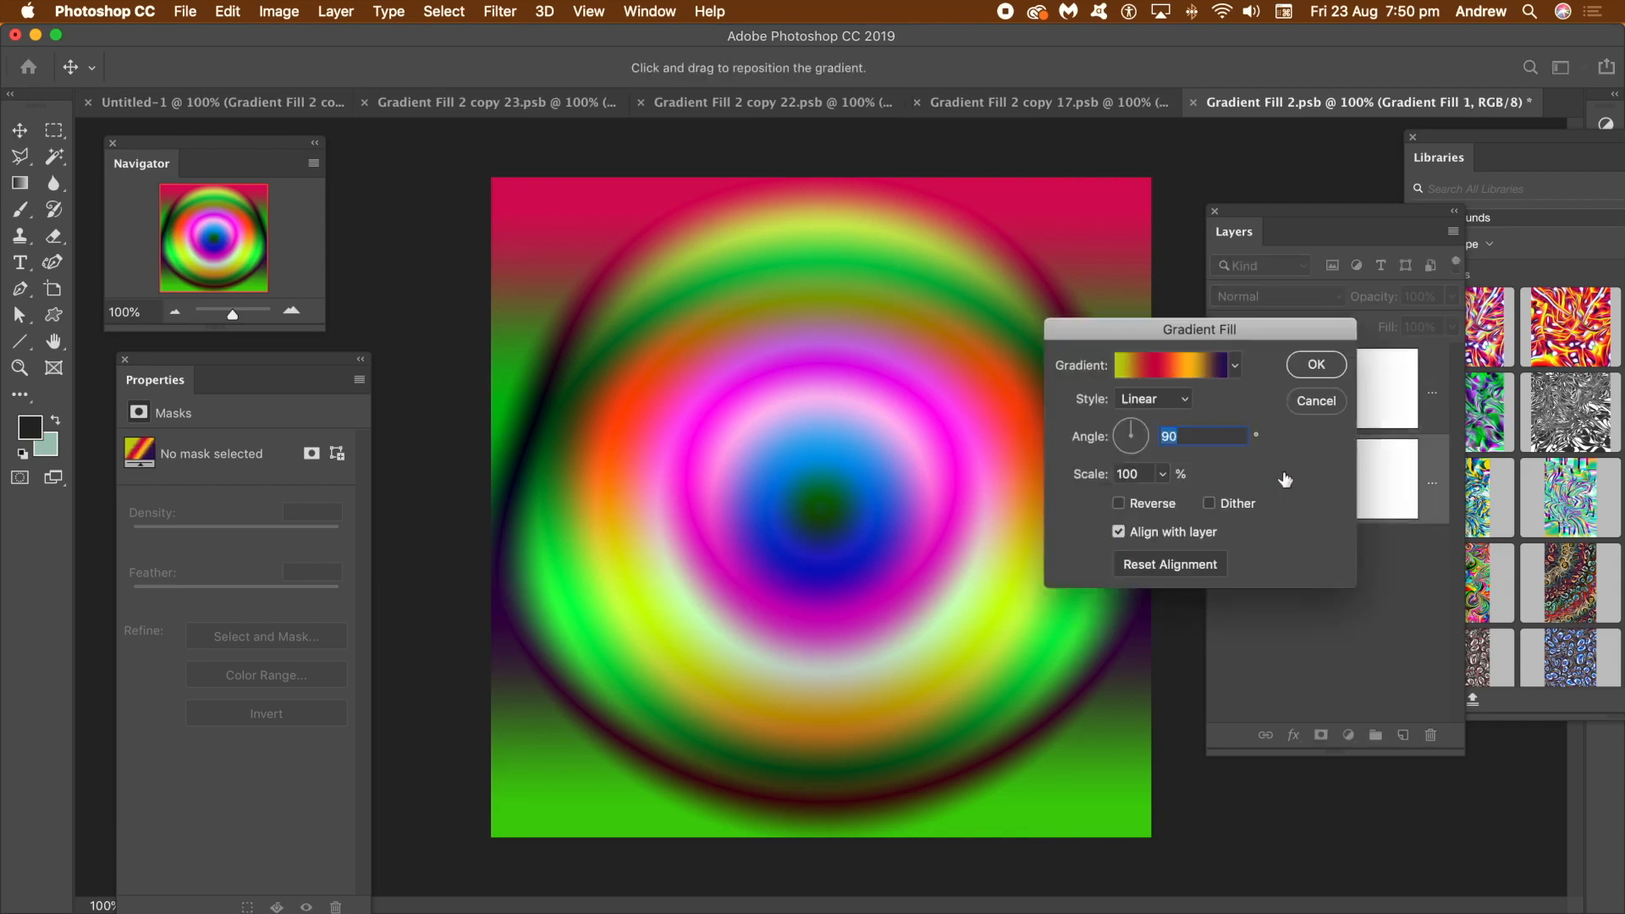
pyautogui.click(1233, 370)
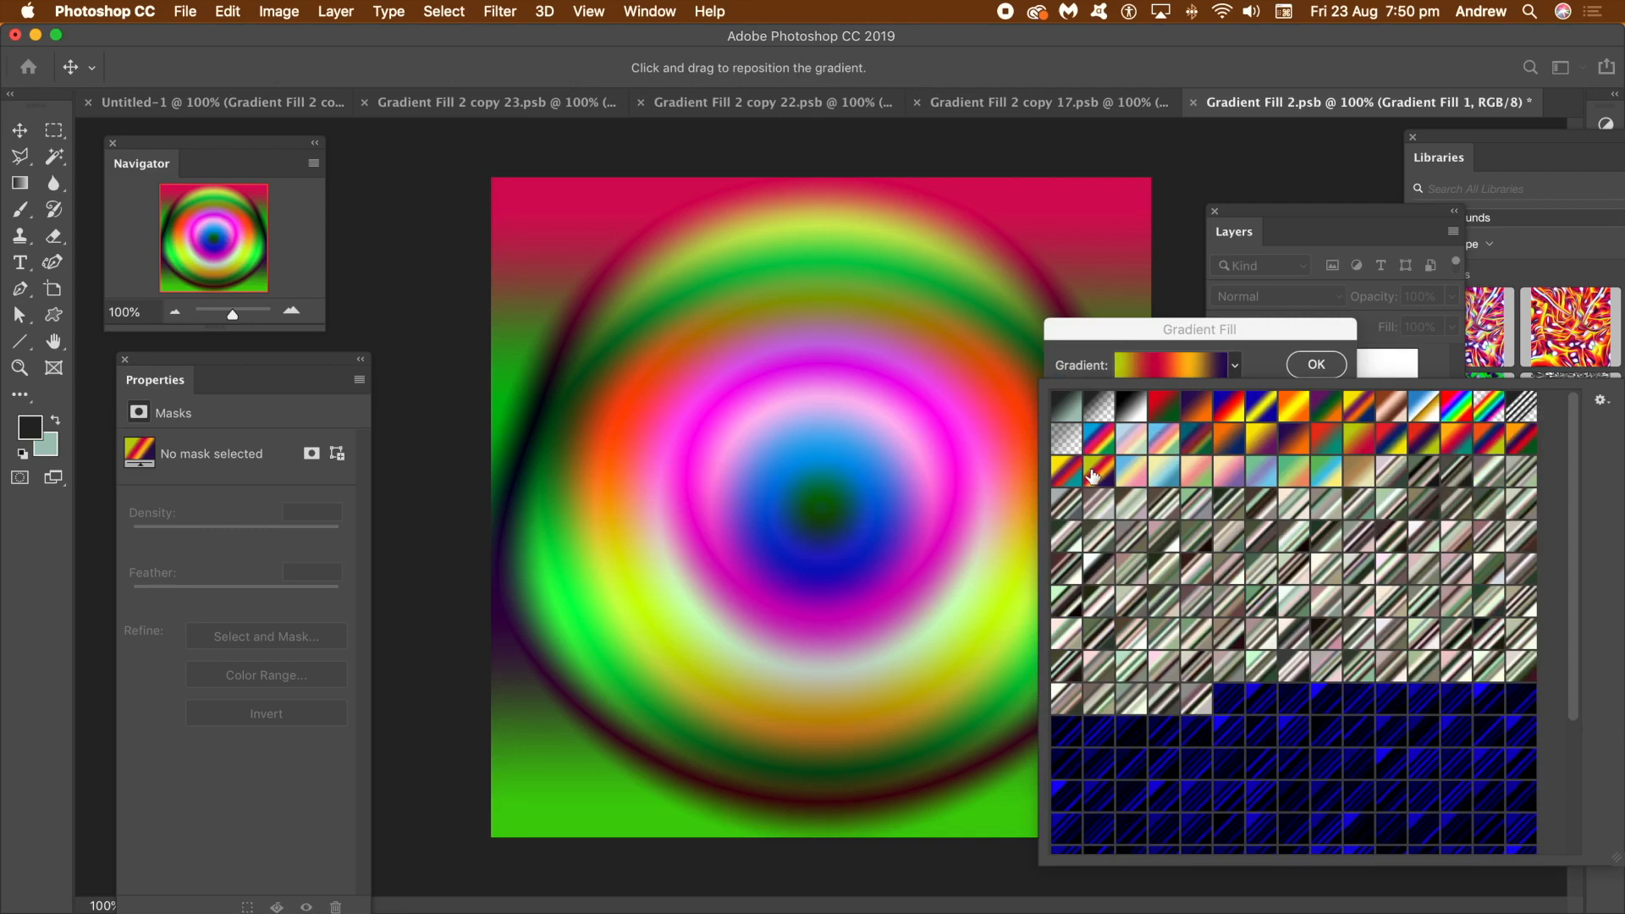
pyautogui.click(1193, 442)
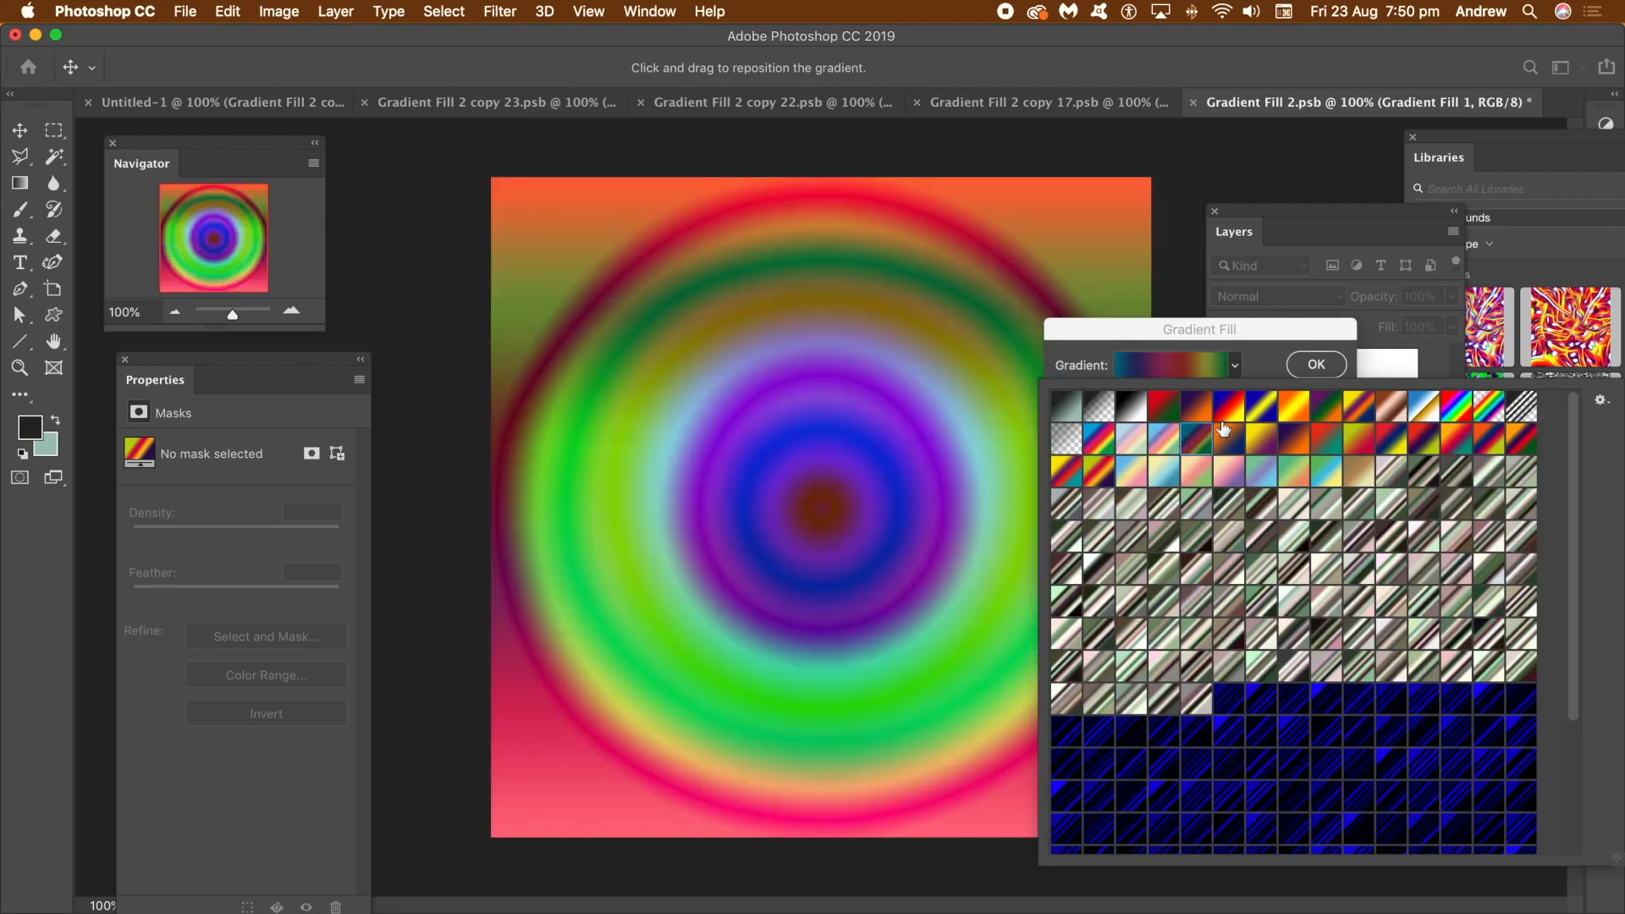
pyautogui.click(1231, 409)
pyautogui.click(1289, 406)
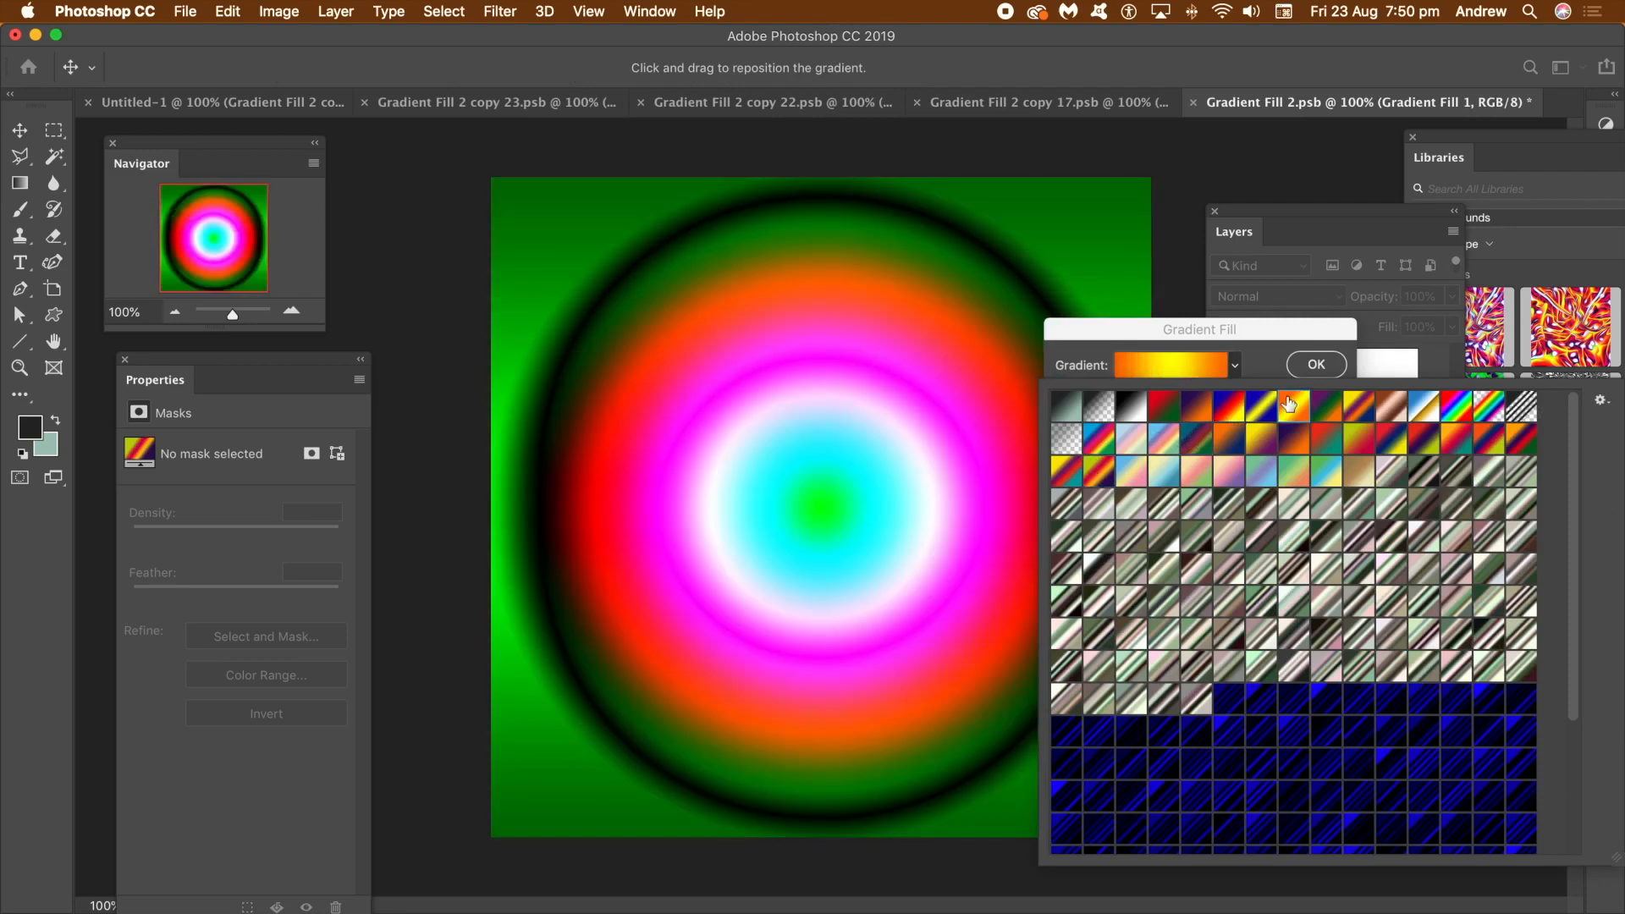
# Reposition the lower fill's gradient slightly off-centre and set its style to Radial
pyautogui.click(819, 541)
pyautogui.moveTo(979, 574); pyautogui.dragTo(994, 538)
pyautogui.click(1182, 403)
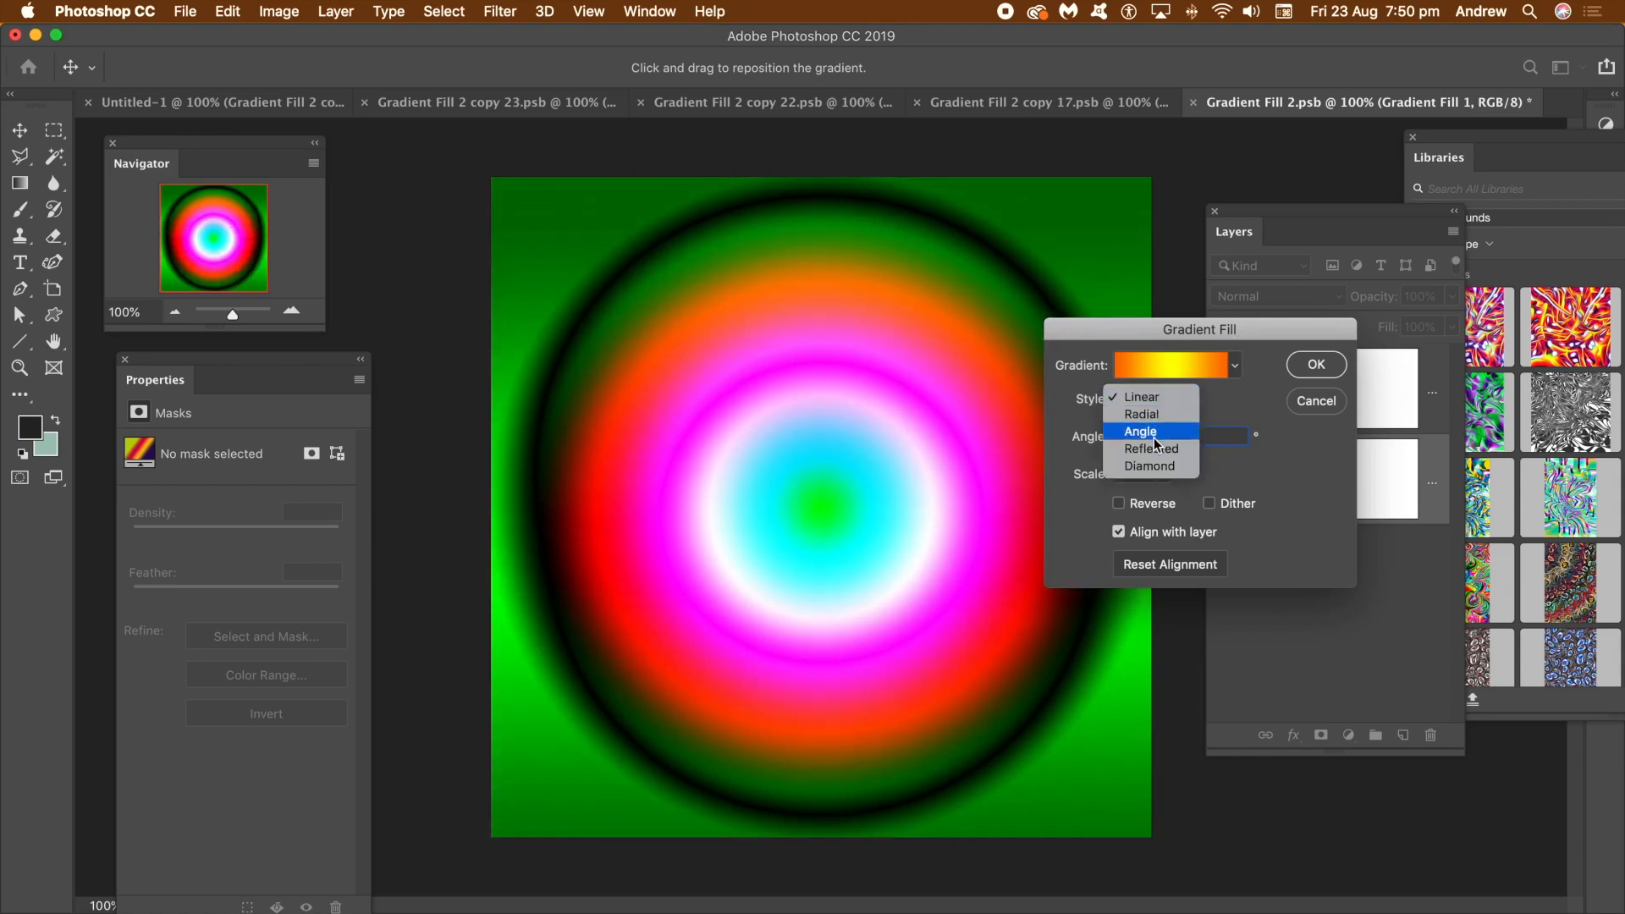
pyautogui.click(1154, 413)
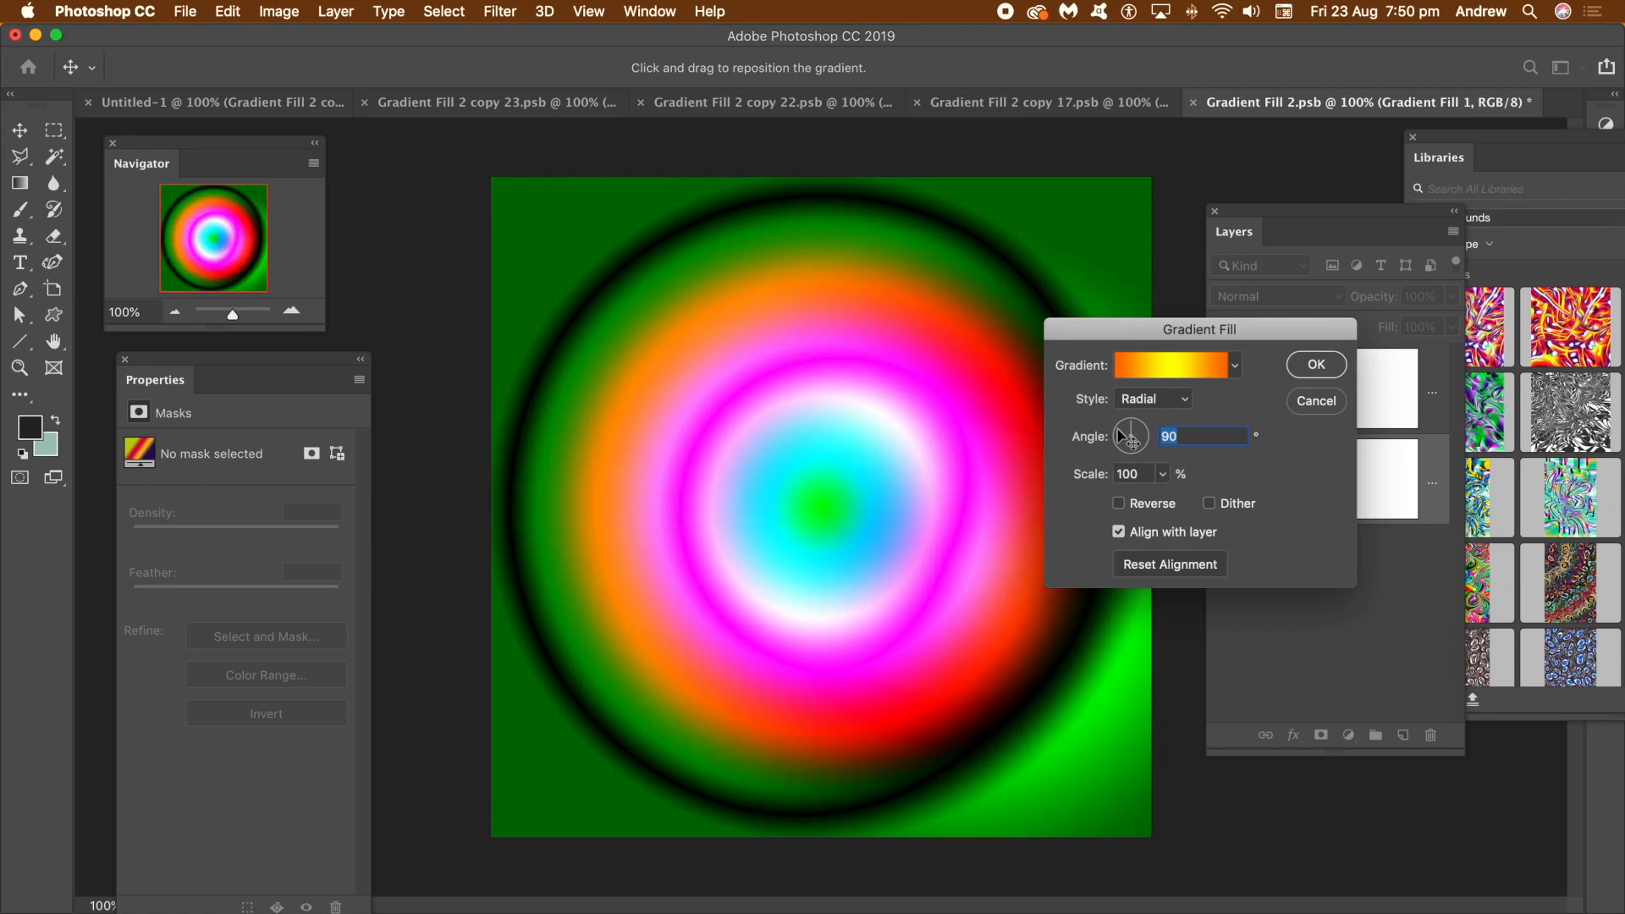
pyautogui.click(1313, 369)
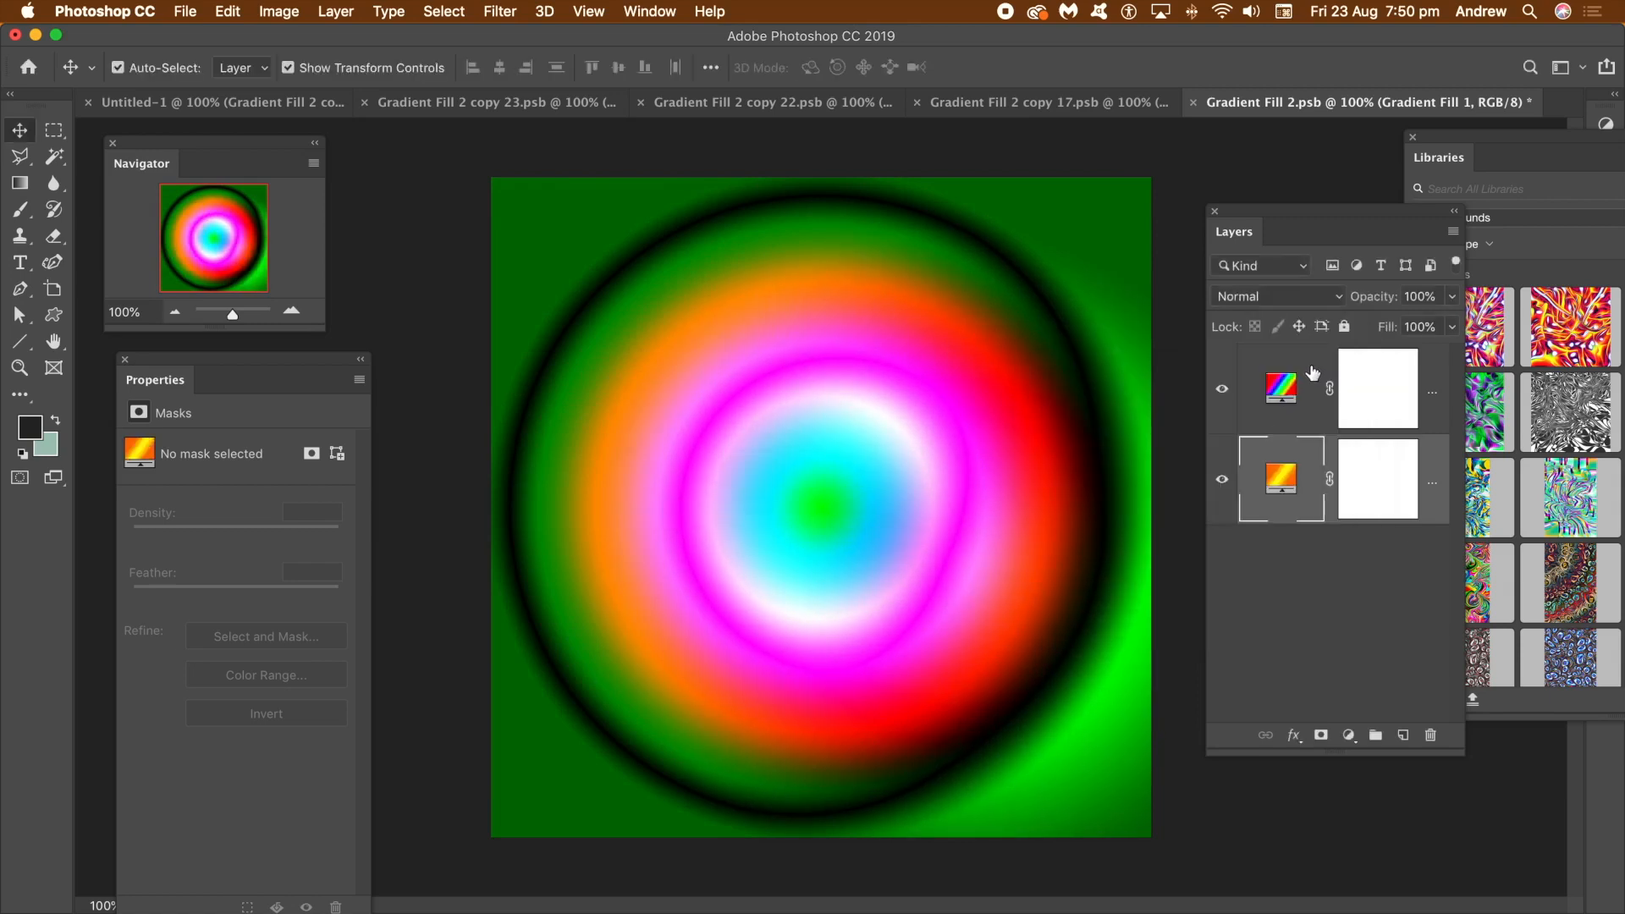
# Duplicate the upper rainbow gradient fill layer within the same document, keeping its blend mode at Difference
pyautogui.click(1282, 390)
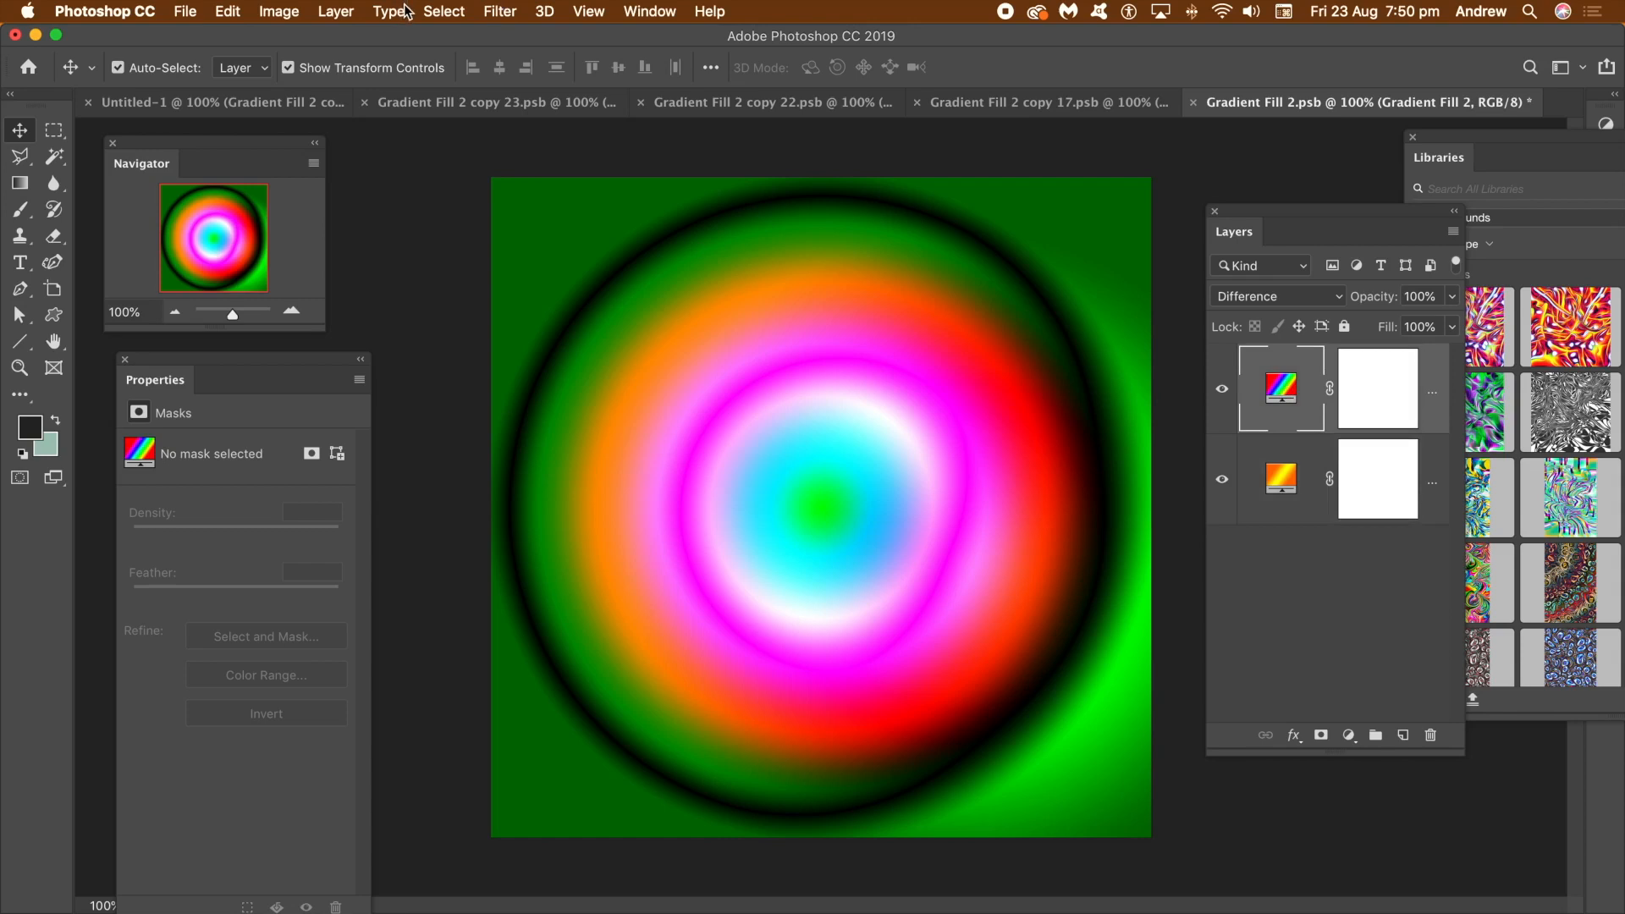
pyautogui.click(335, 11)
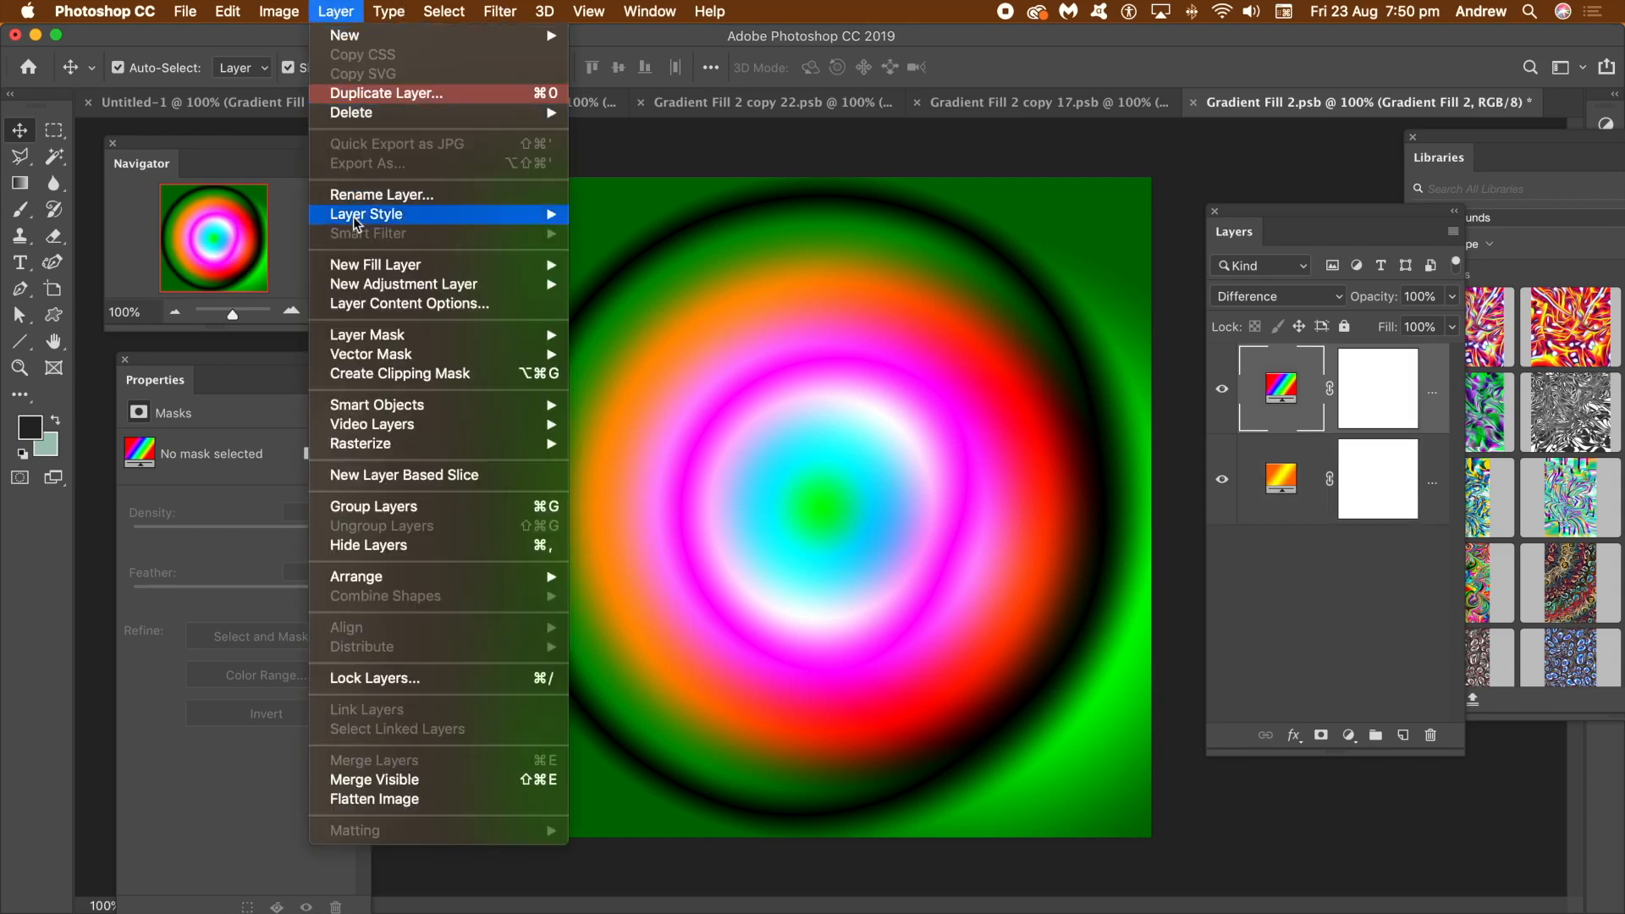
pyautogui.click(362, 94)
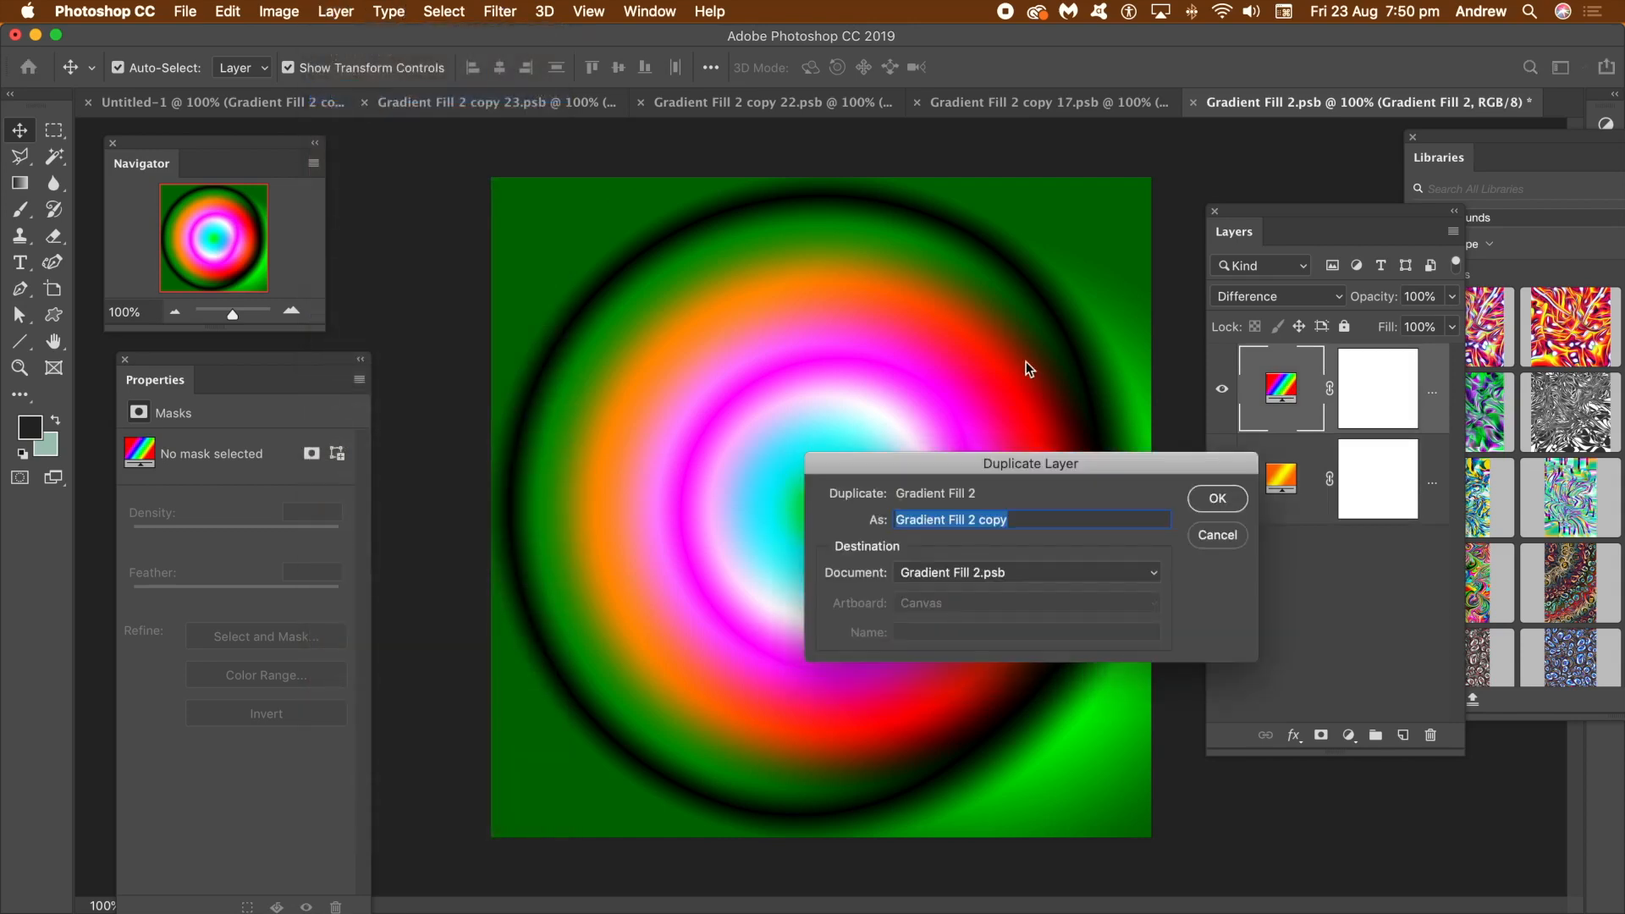
pyautogui.click(1228, 503)
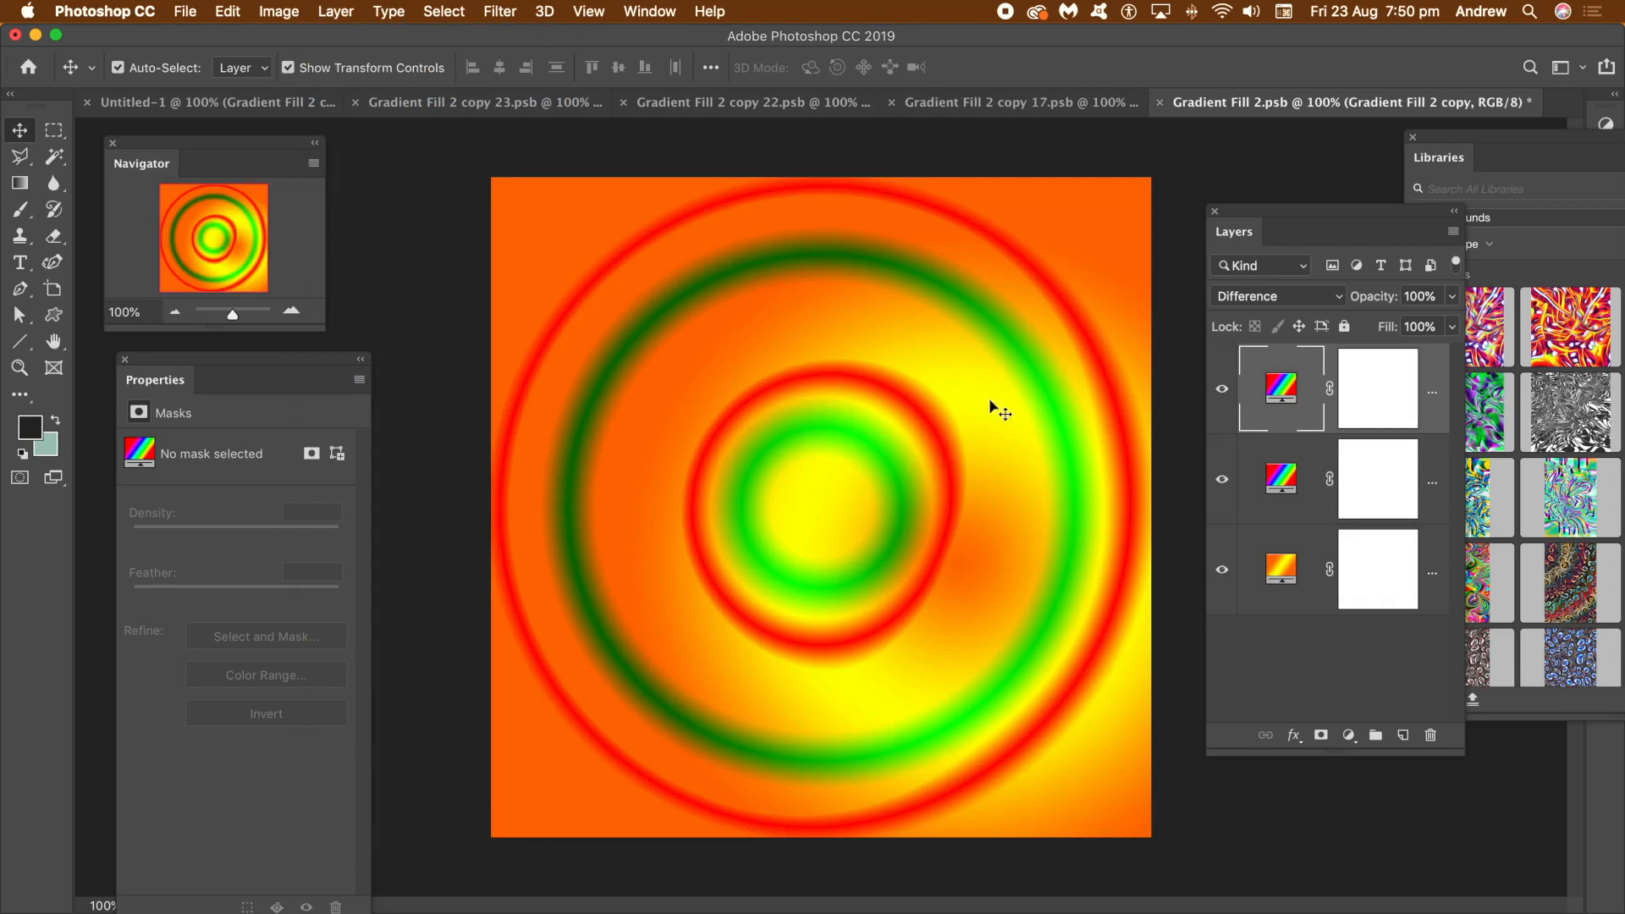
pyautogui.click(1274, 297)
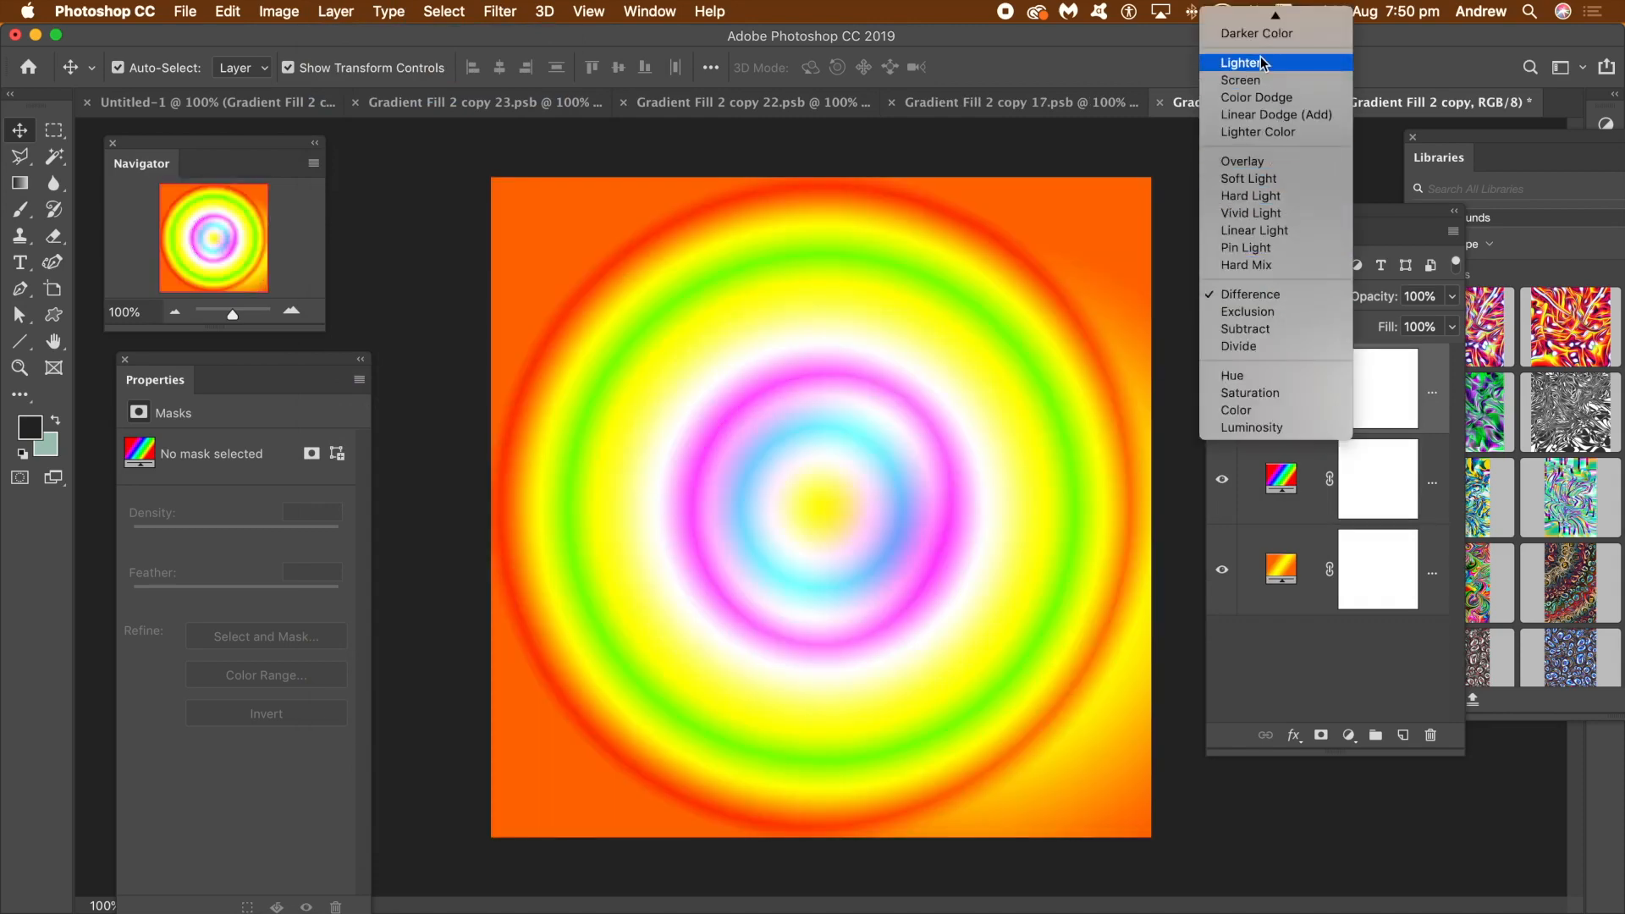
pyautogui.click(1240, 295)
# Change the duplicated top fill's gradient to the yellow-green, red, orange and dark blue preset and shift it towards the canvas's lower right
pyautogui.doubleClick(1280, 389)
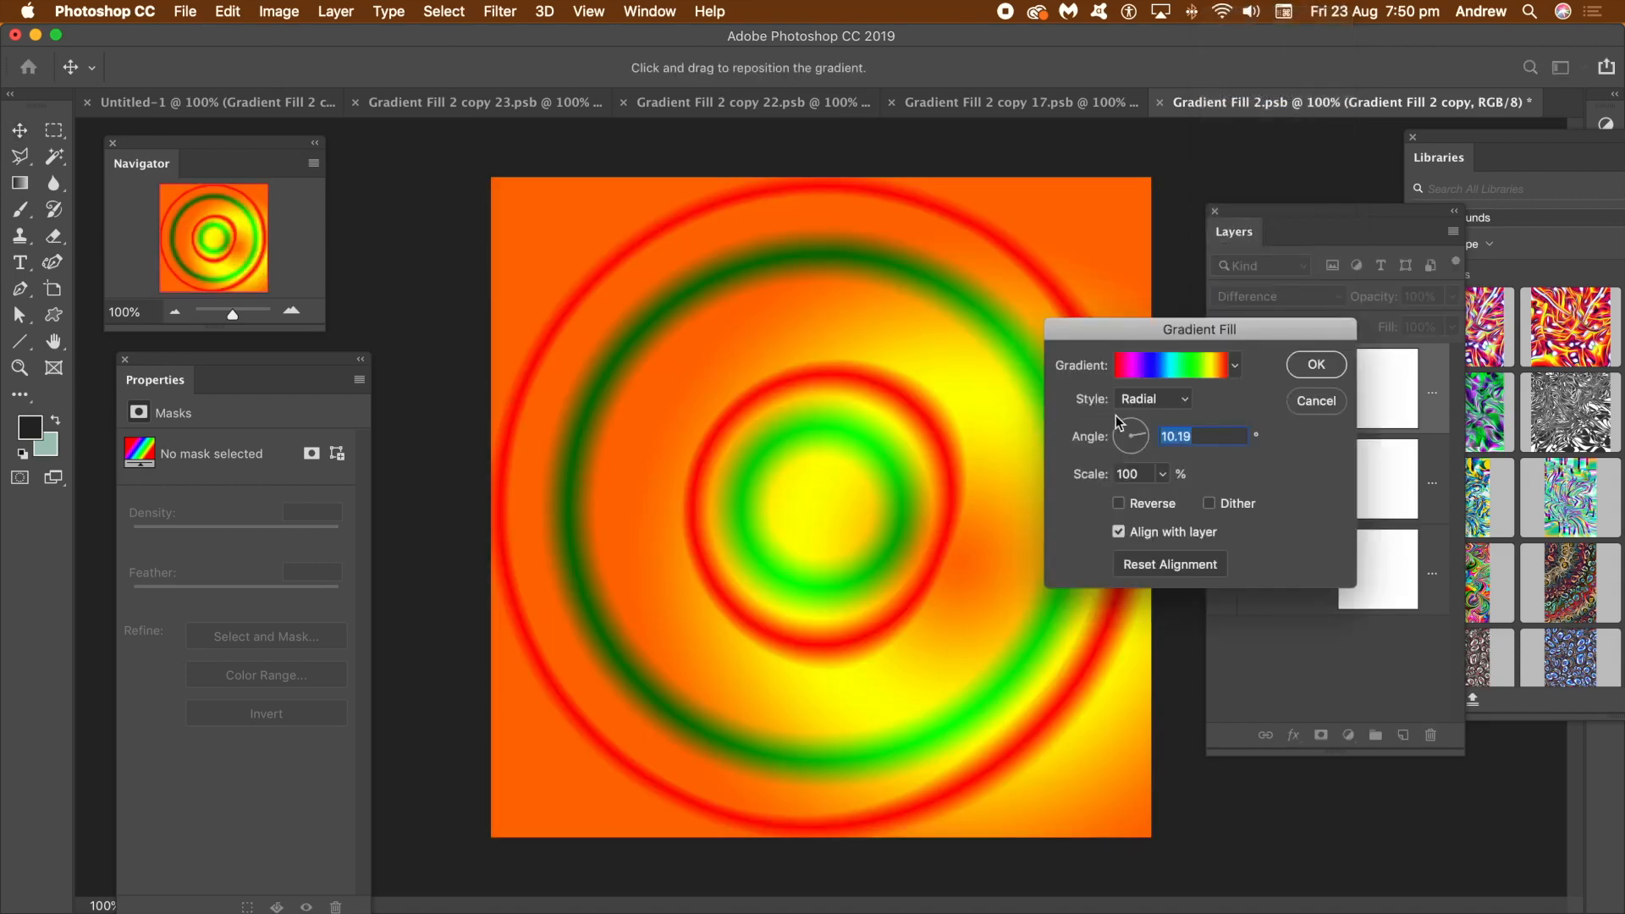
pyautogui.click(1233, 367)
pyautogui.click(1098, 473)
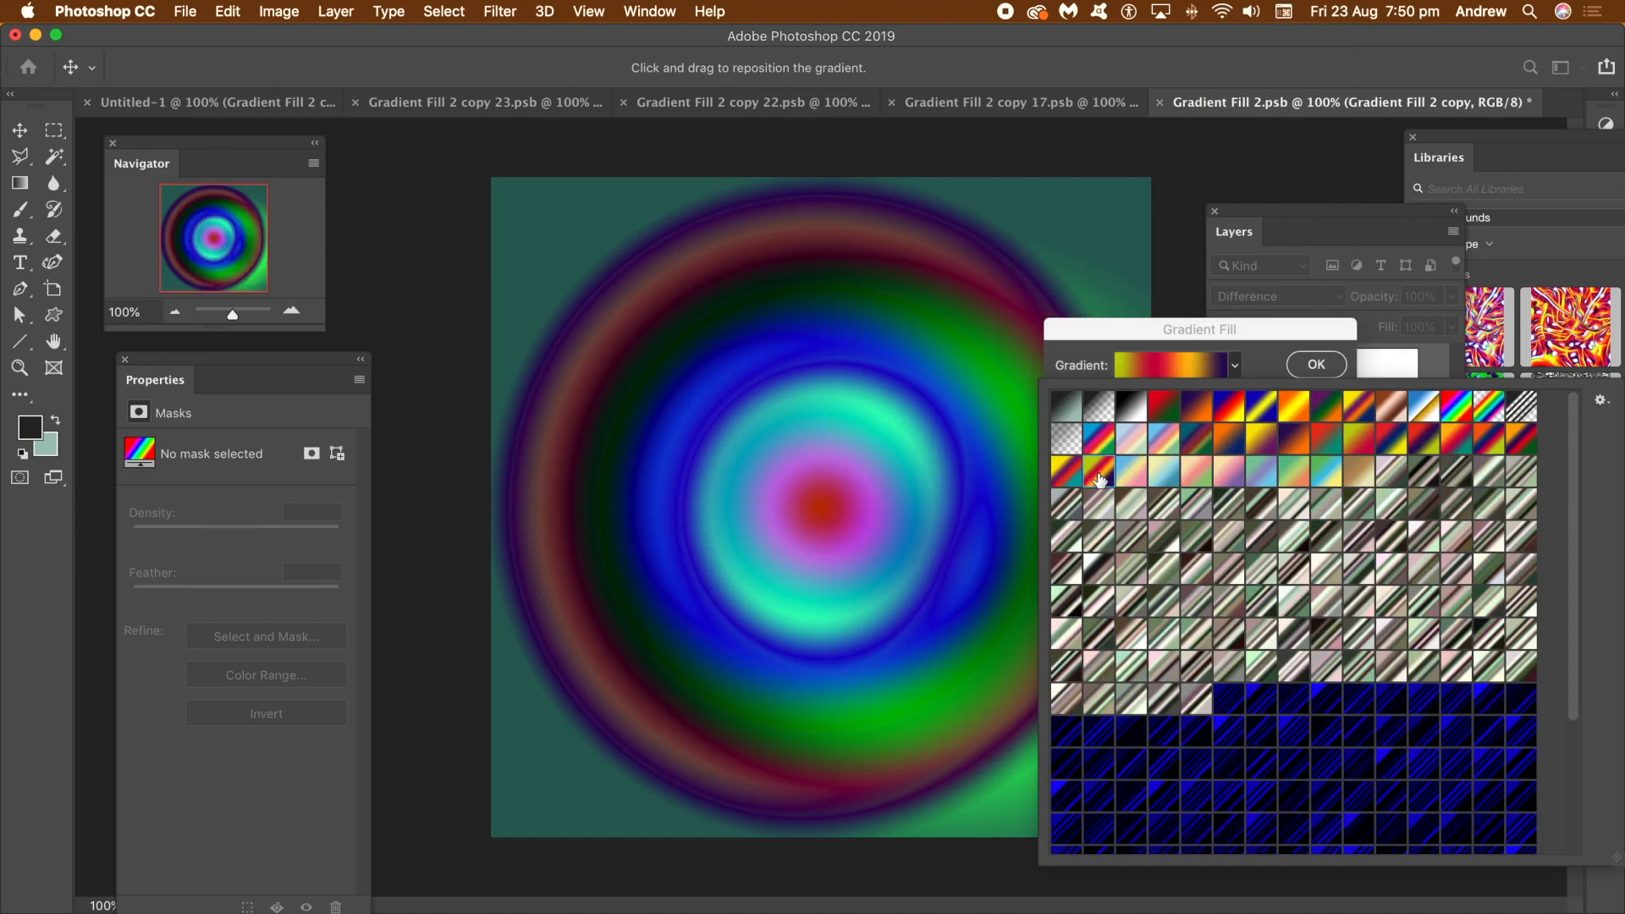
pyautogui.click(1236, 370)
pyautogui.moveTo(928, 442); pyautogui.dragTo(1022, 504)
pyautogui.click(1307, 364)
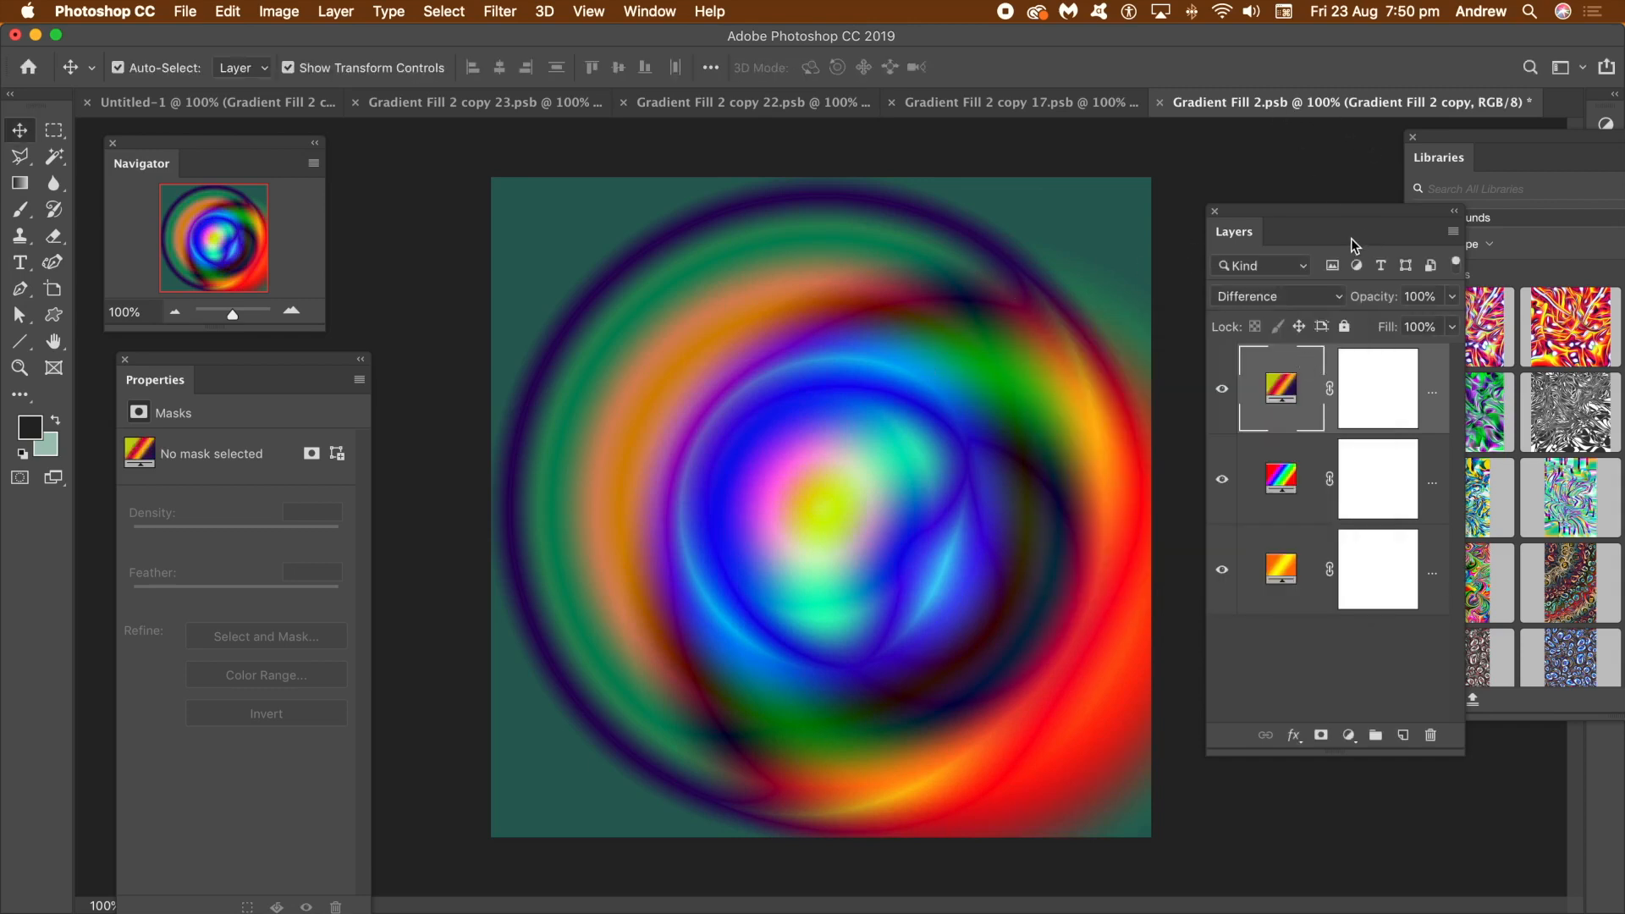
# Save and close the nested smart object documents in turn, from Gradient Fill 2.psb through copies 17, 22 and 23, back to Untitled-1
pyautogui.click(1161, 105)
pyautogui.click(979, 333)
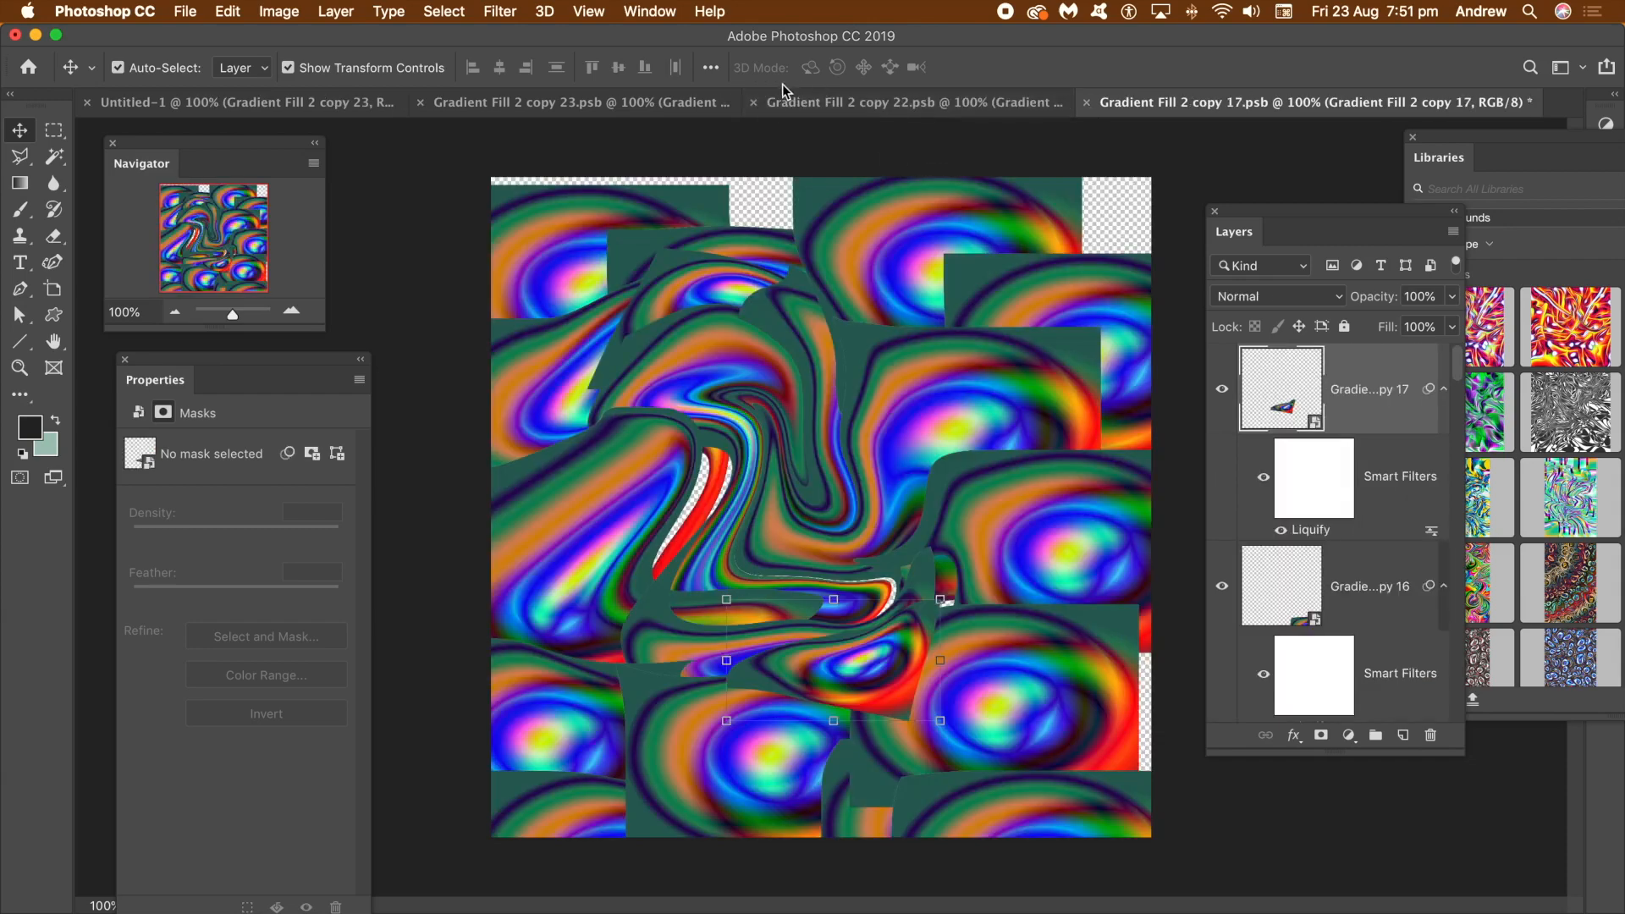
pyautogui.click(1086, 102)
pyautogui.click(980, 335)
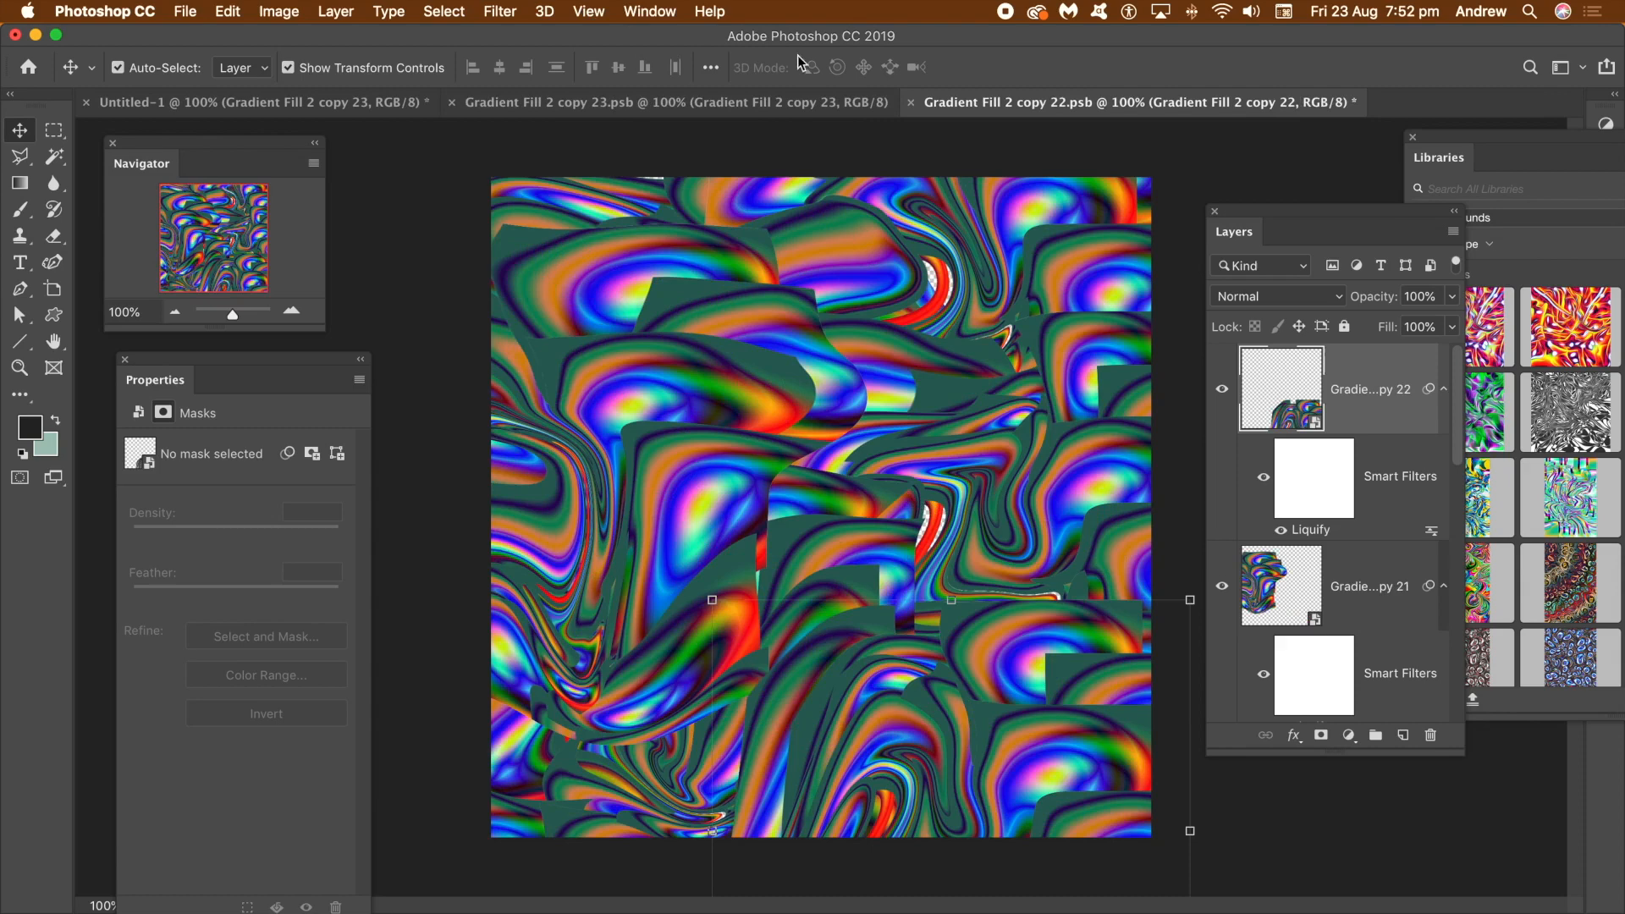
pyautogui.click(911, 102)
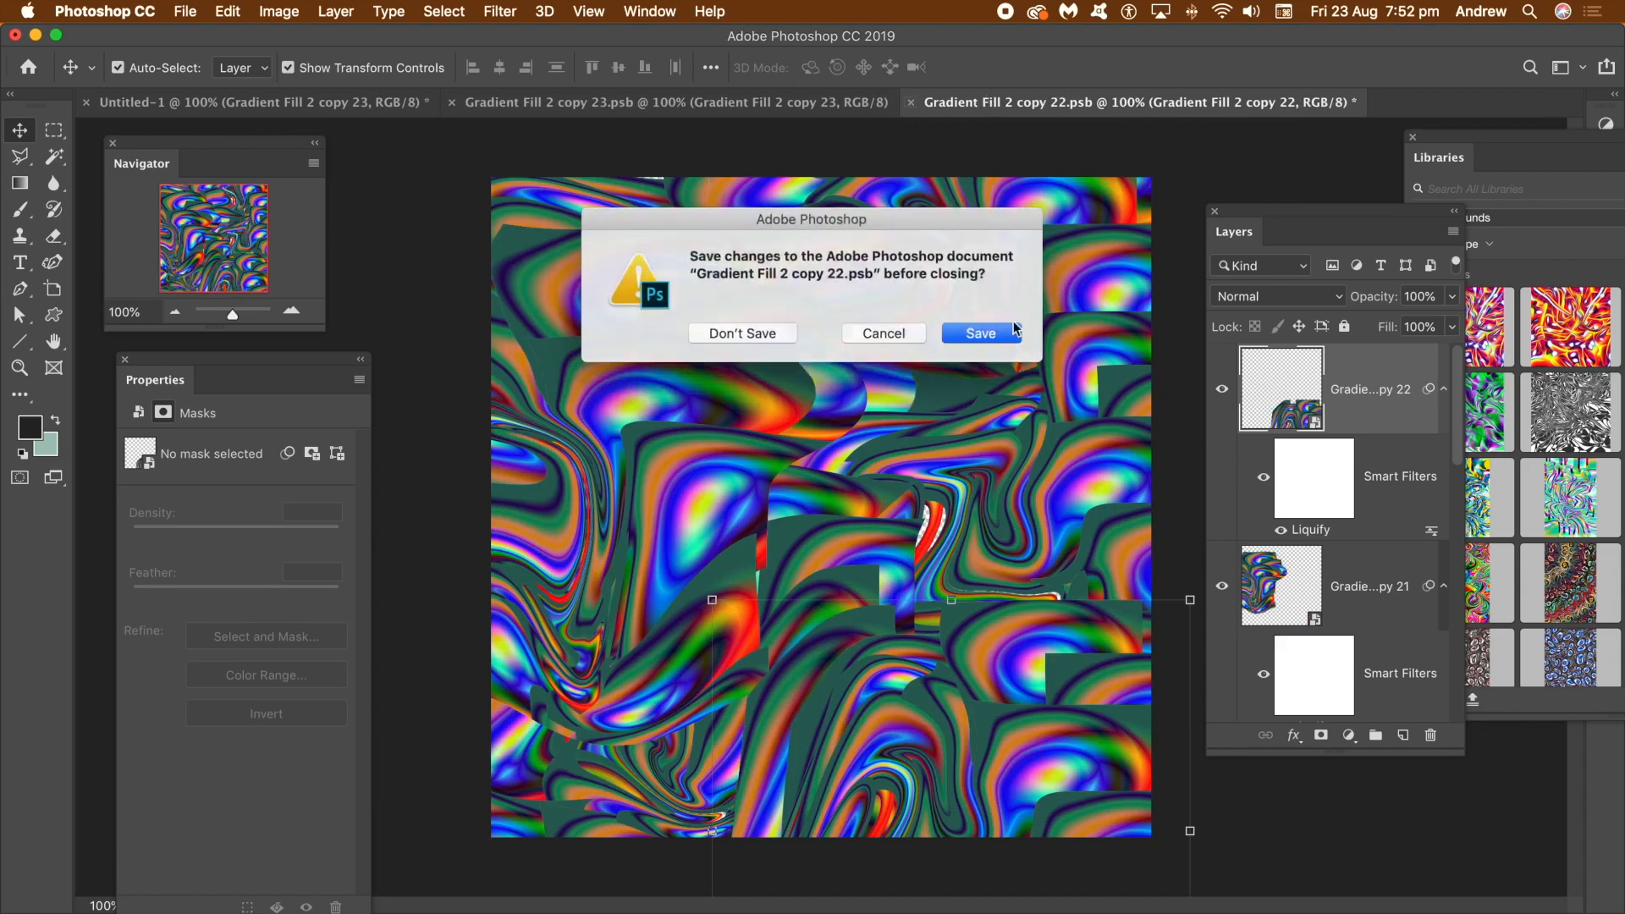
pyautogui.click(980, 331)
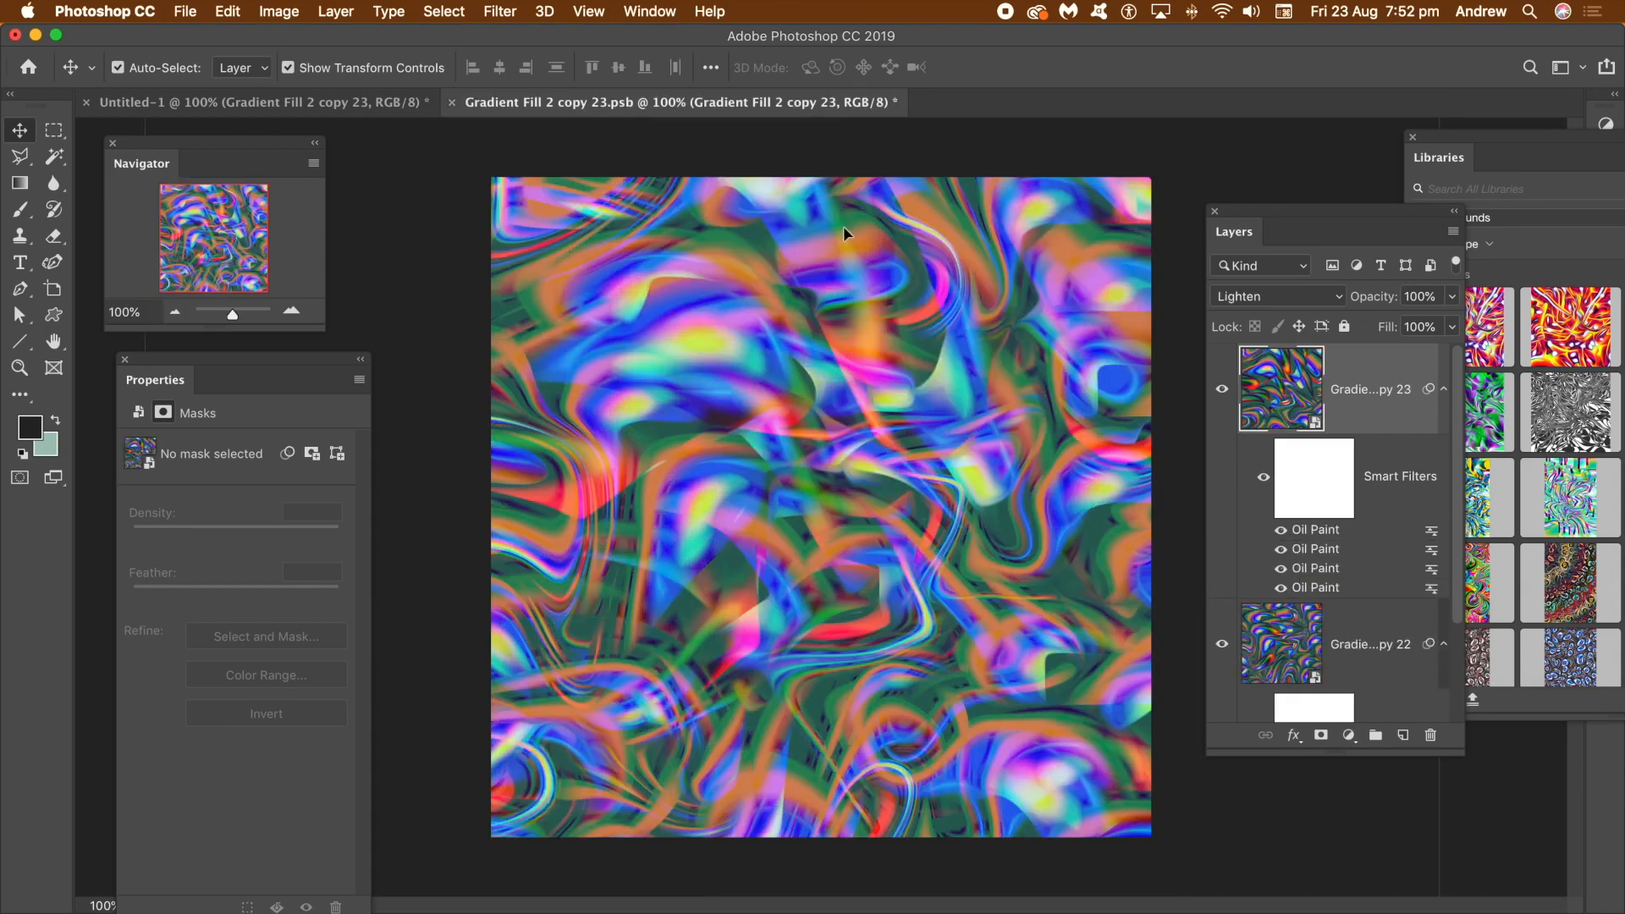
pyautogui.click(454, 101)
pyautogui.click(970, 333)
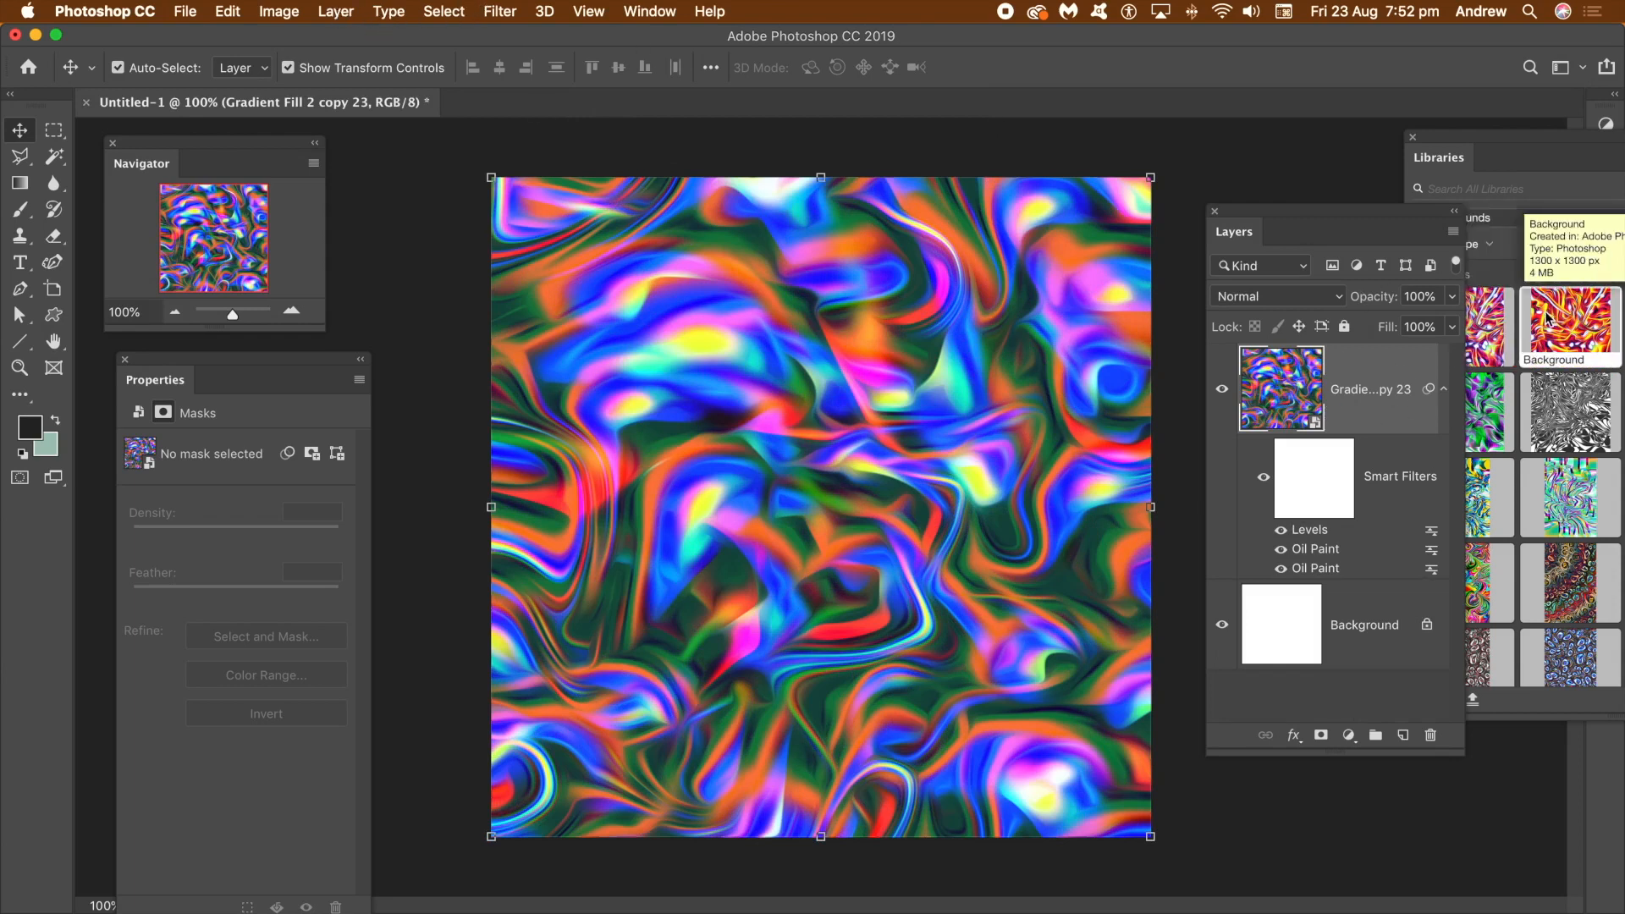
# Flatten the Untitled-1 image and reapply the last Oil Paint filter to it
pyautogui.click(347, 15)
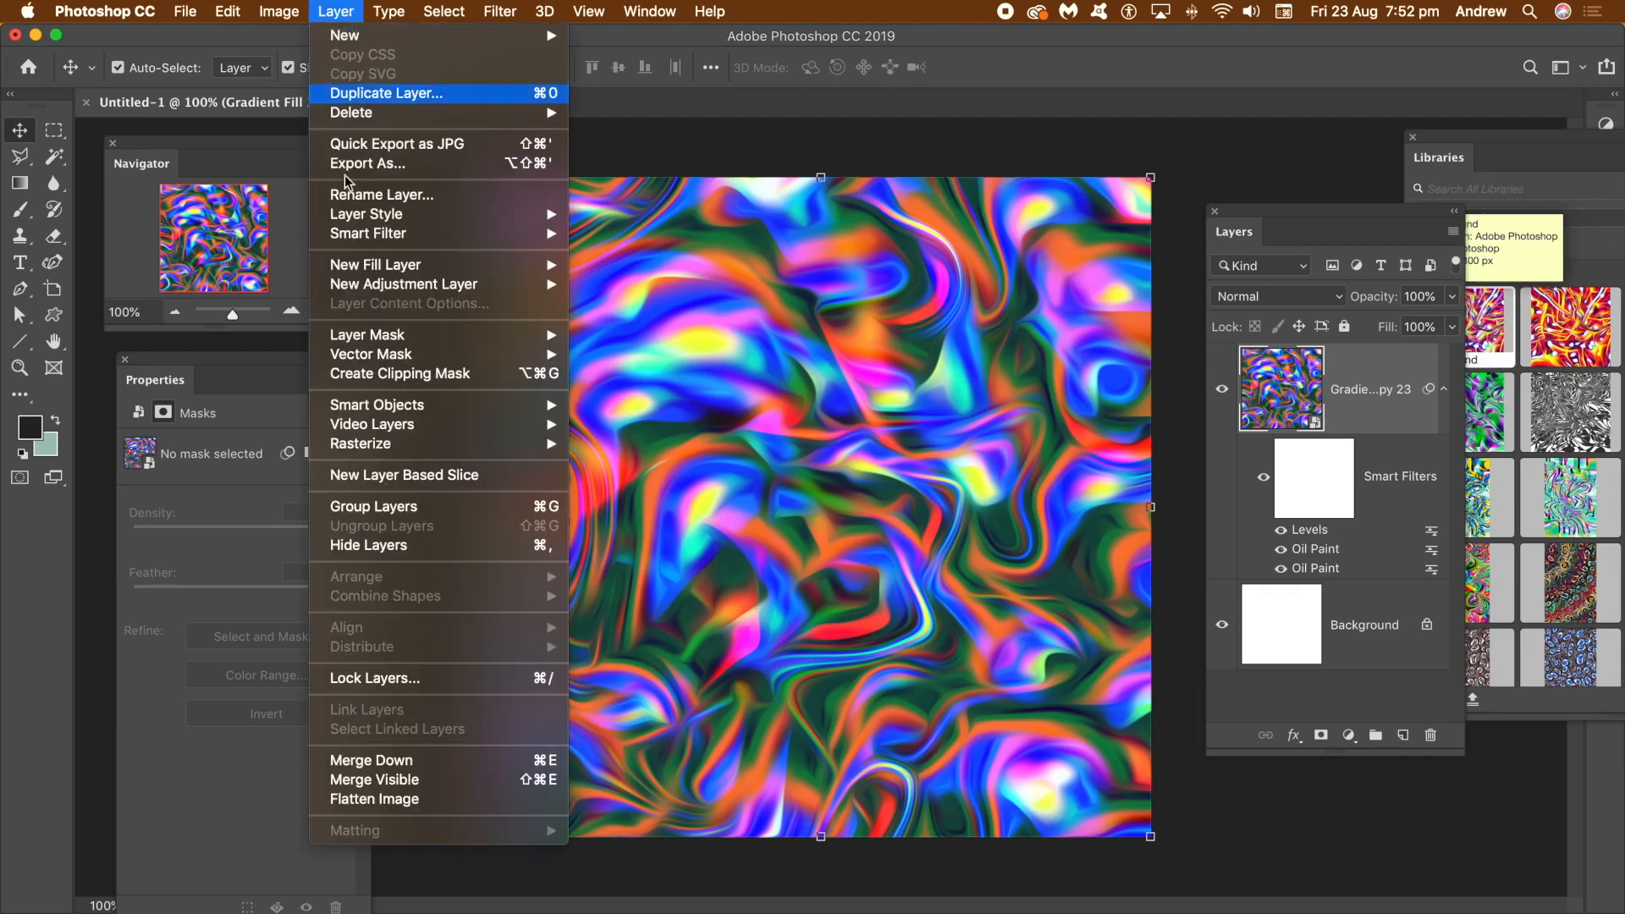
pyautogui.click(382, 799)
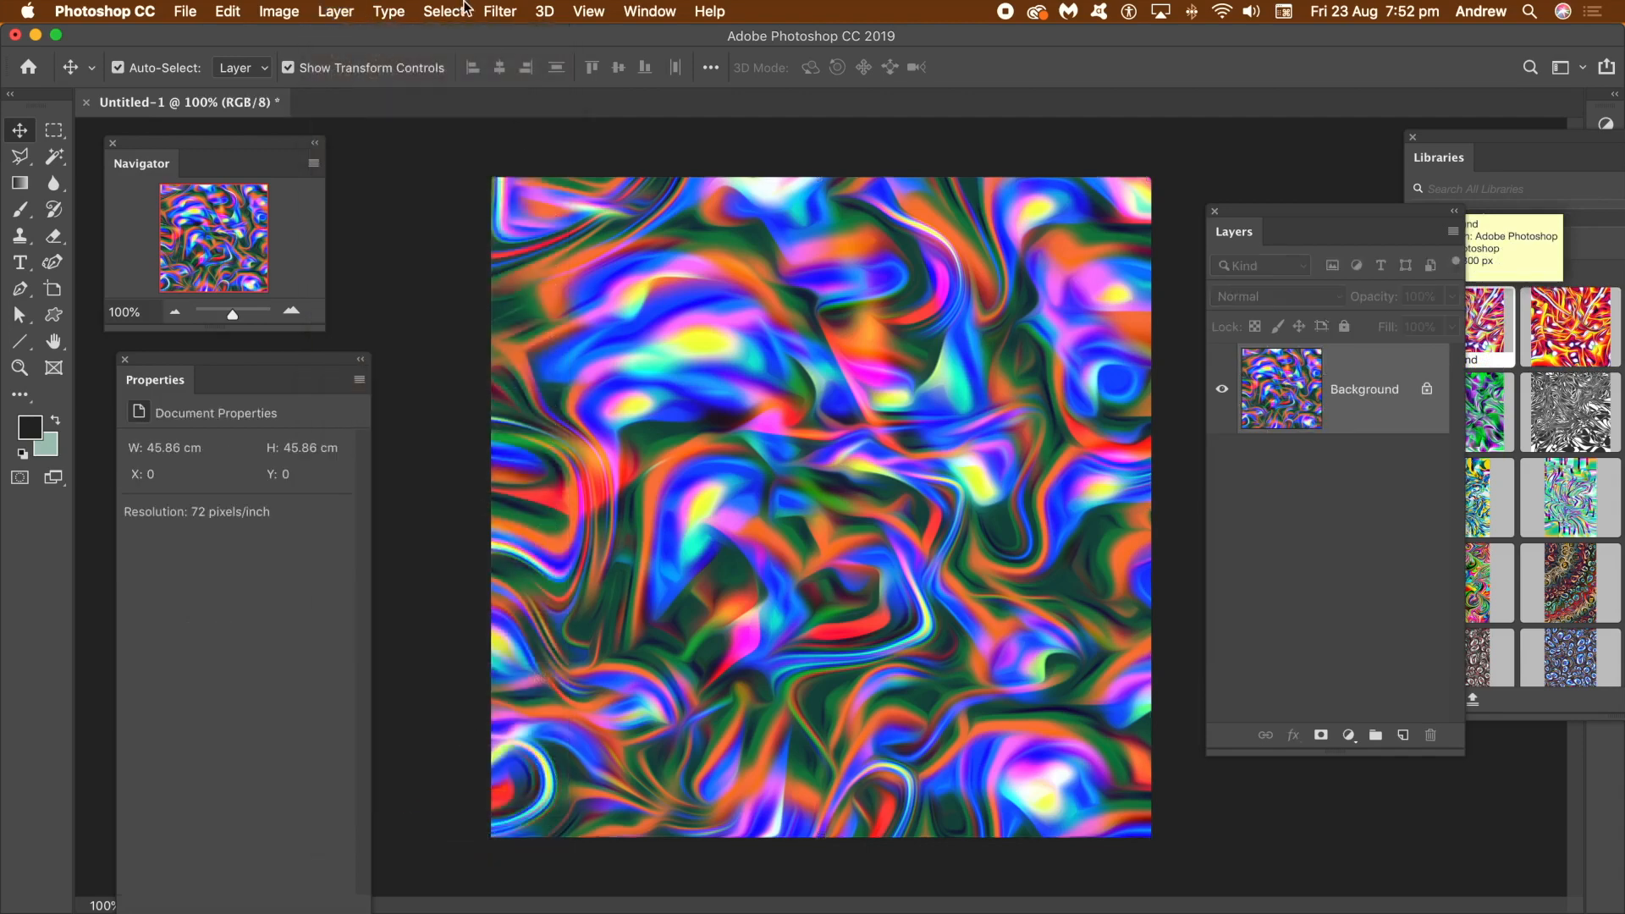
pyautogui.click(511, 12)
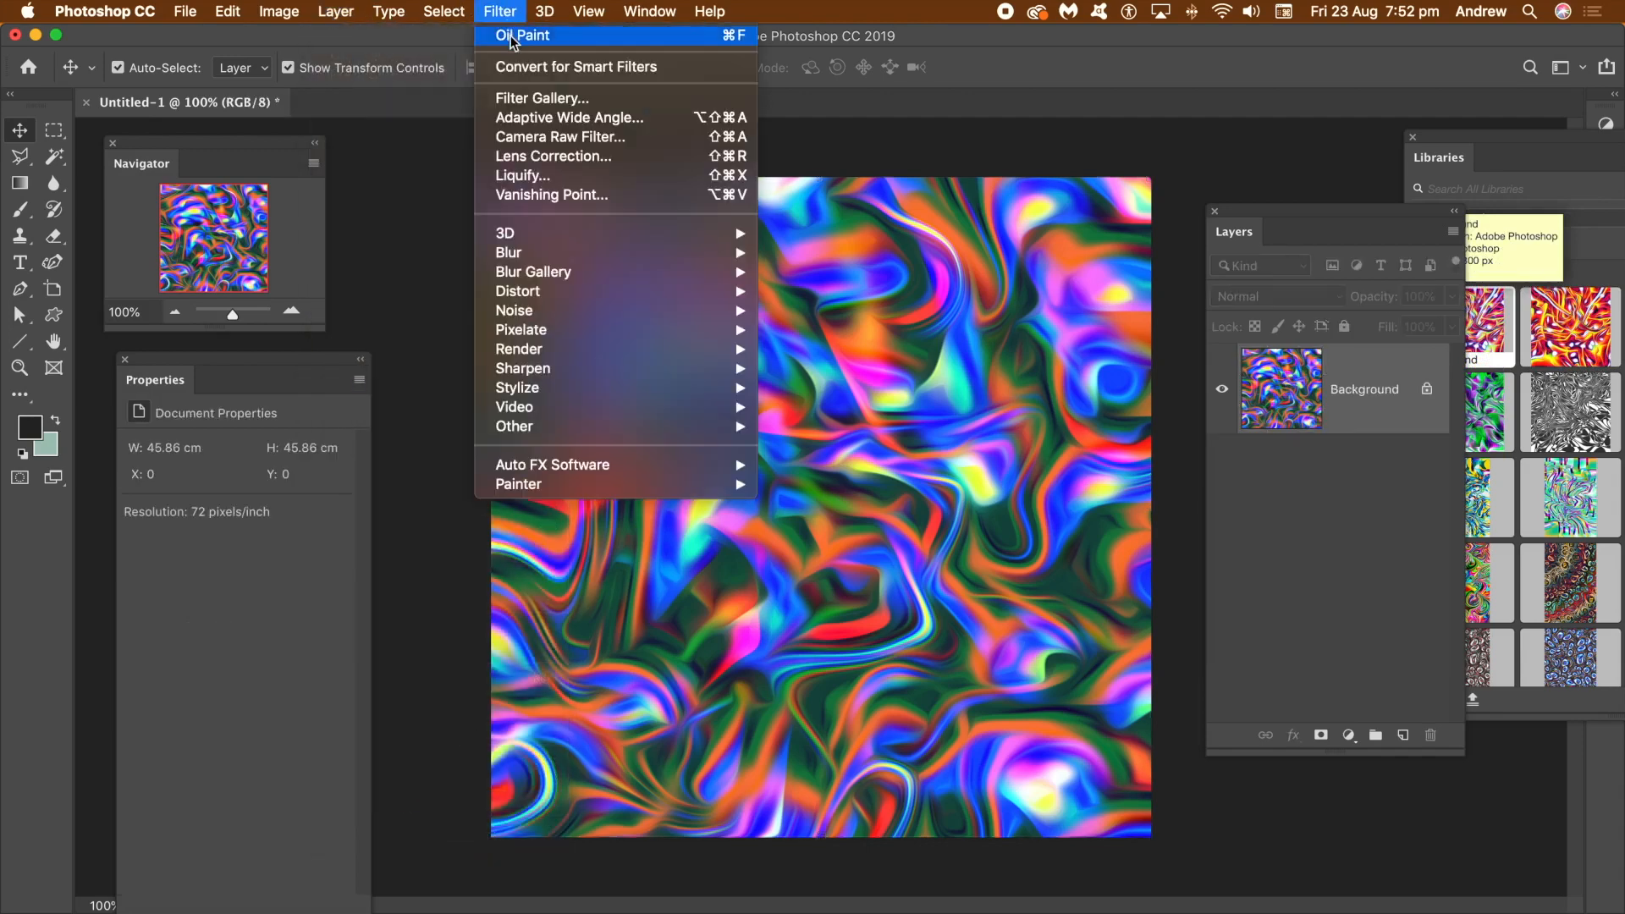
pyautogui.click(510, 35)
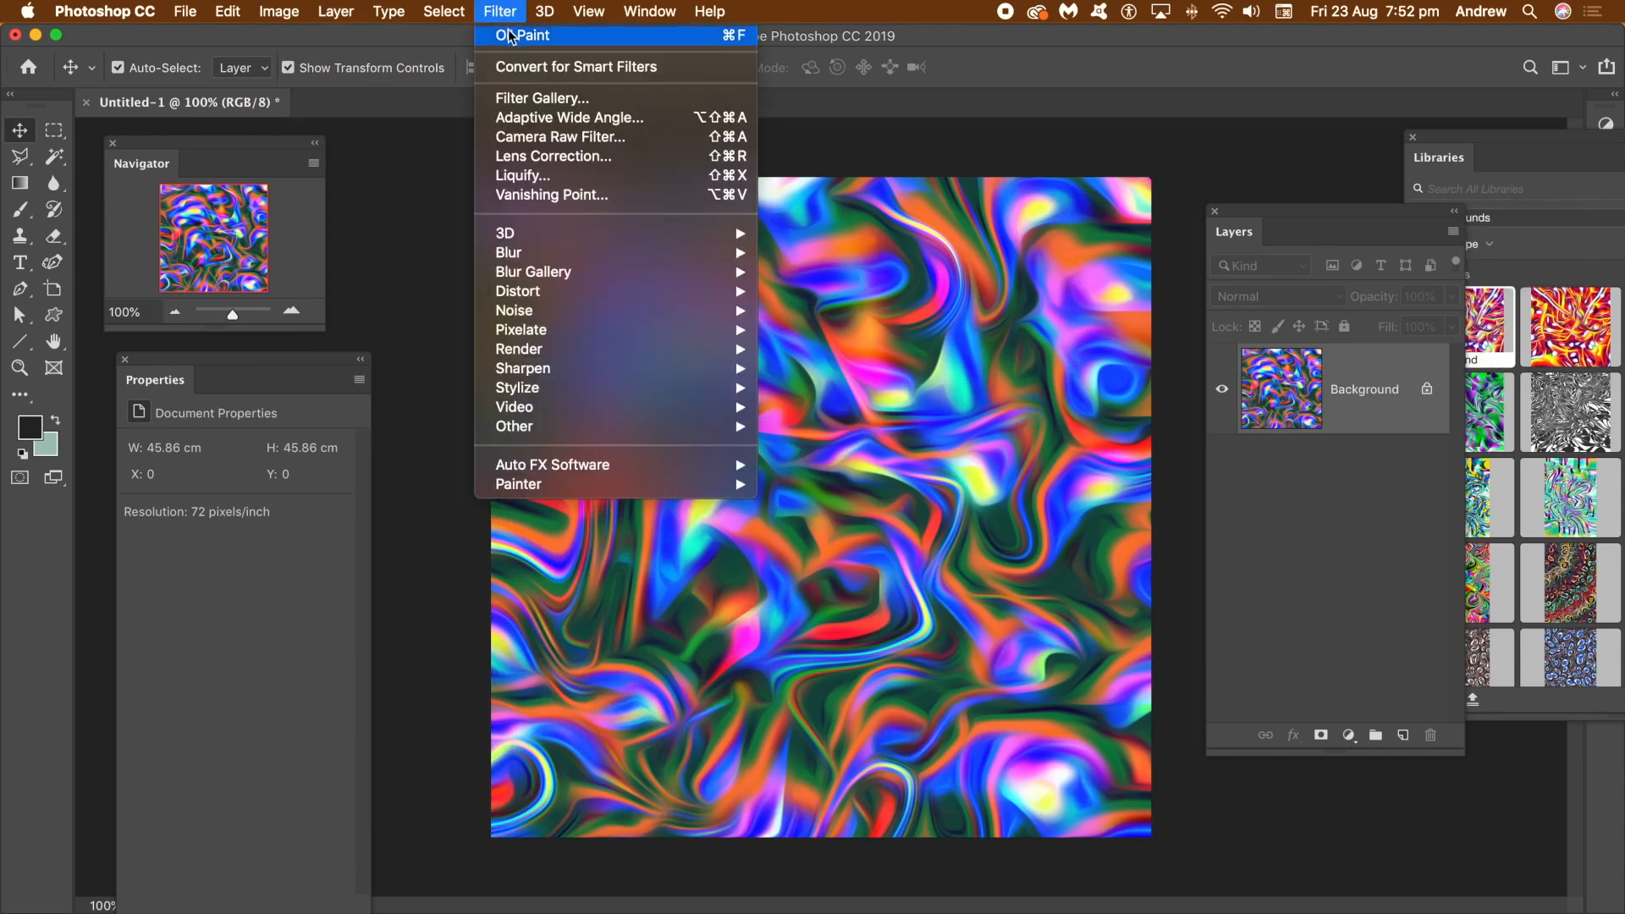
pyautogui.click(511, 36)
# Apply a Levels adjustment to the flattened image with midtones at 0.76 and the white input level at 234
pyautogui.click(270, 12)
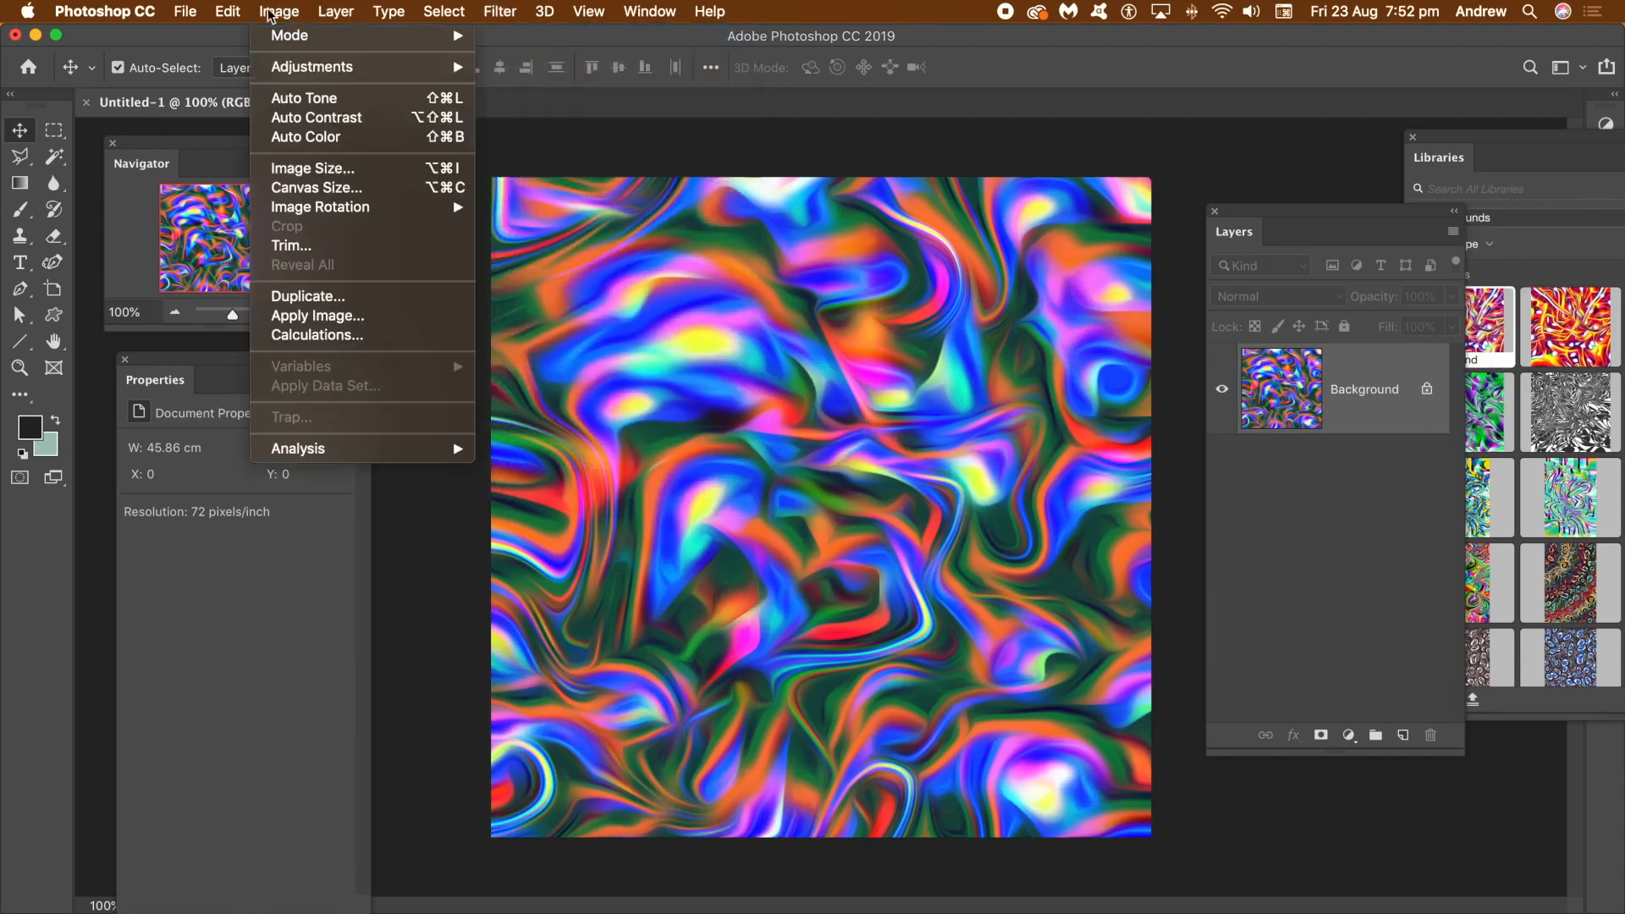
pyautogui.moveTo(355, 67)
pyautogui.click(533, 84)
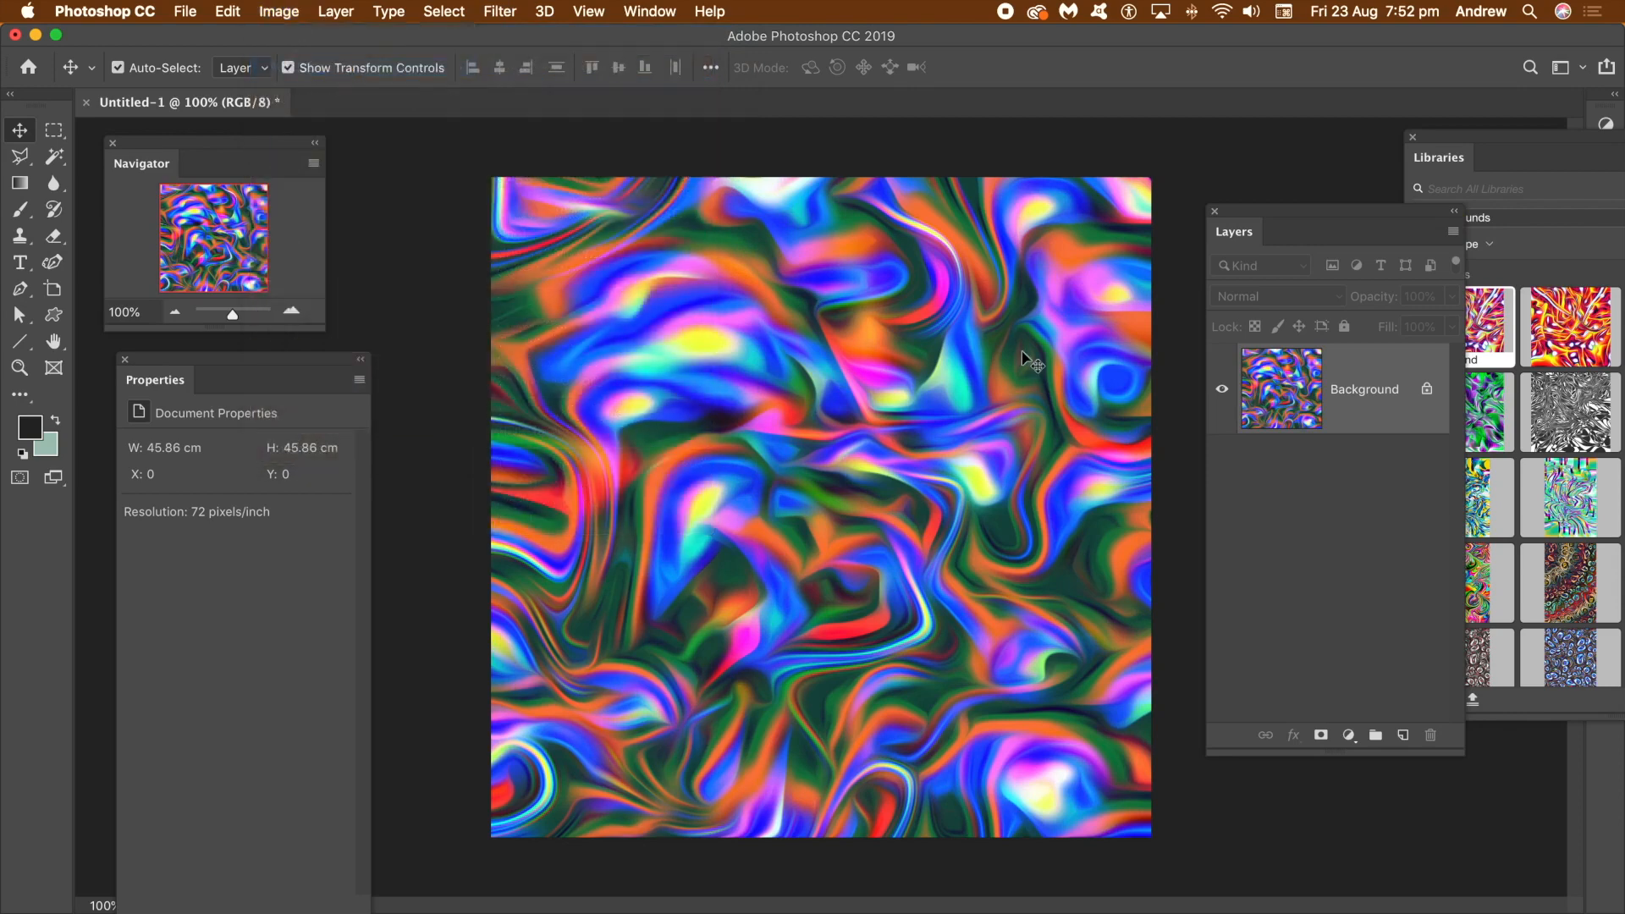
pyautogui.moveTo(382, 569)
pyautogui.mouseDown()
pyautogui.moveTo(346, 568)
pyautogui.moveTo(360, 568)
pyautogui.mouseUp()
pyautogui.moveTo(233, 569); pyautogui.dragTo(265, 573)
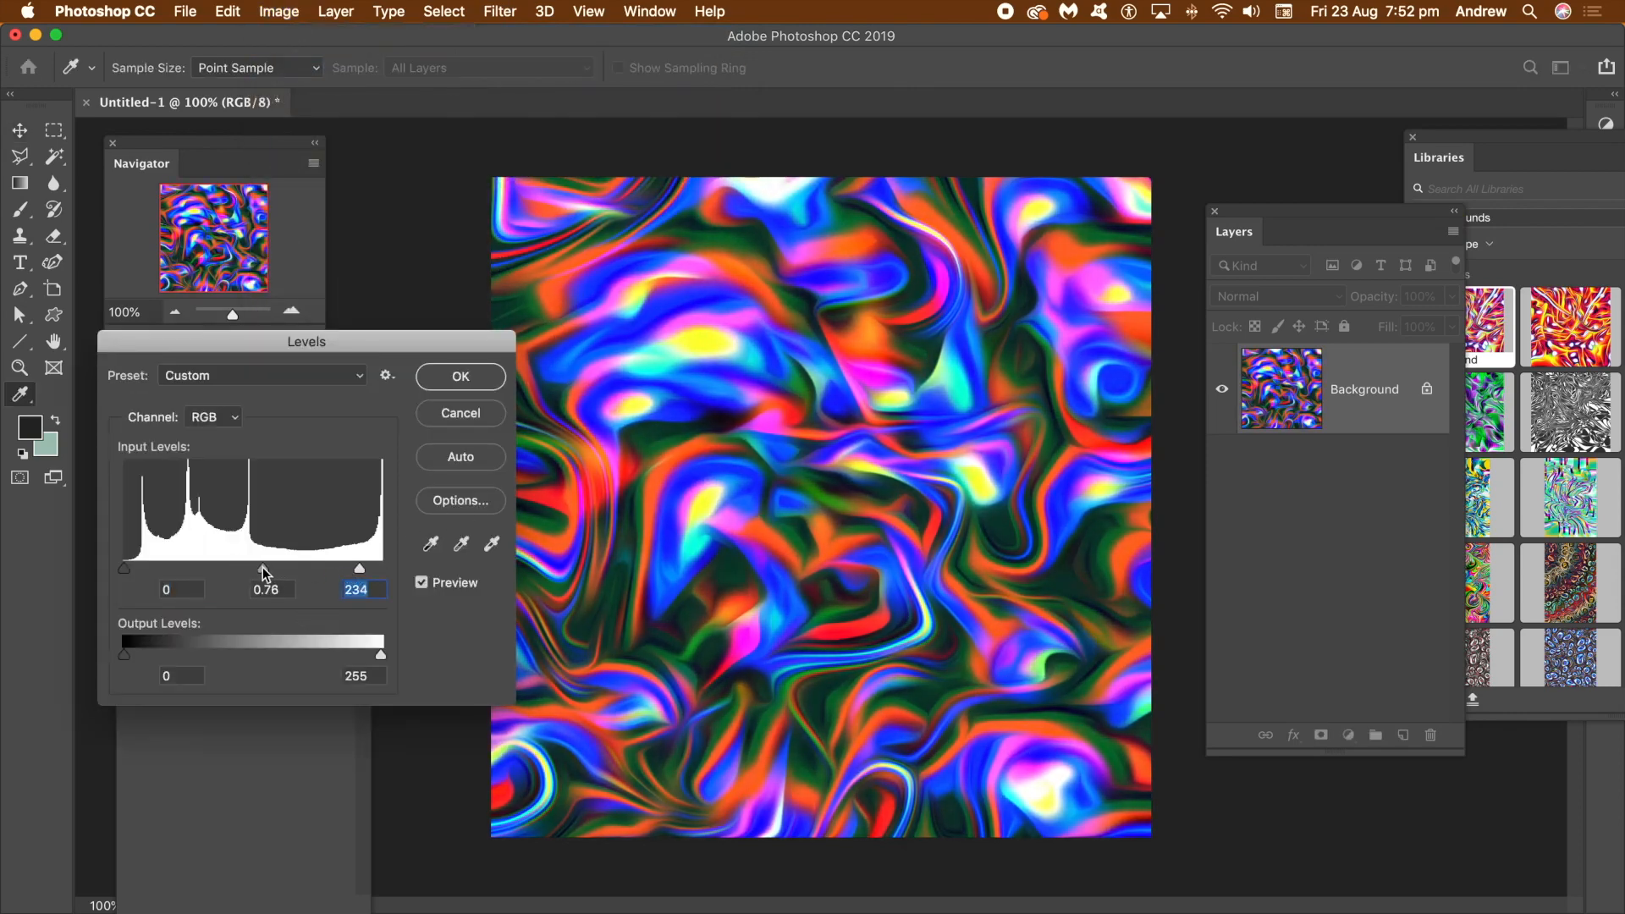
pyautogui.click(461, 376)
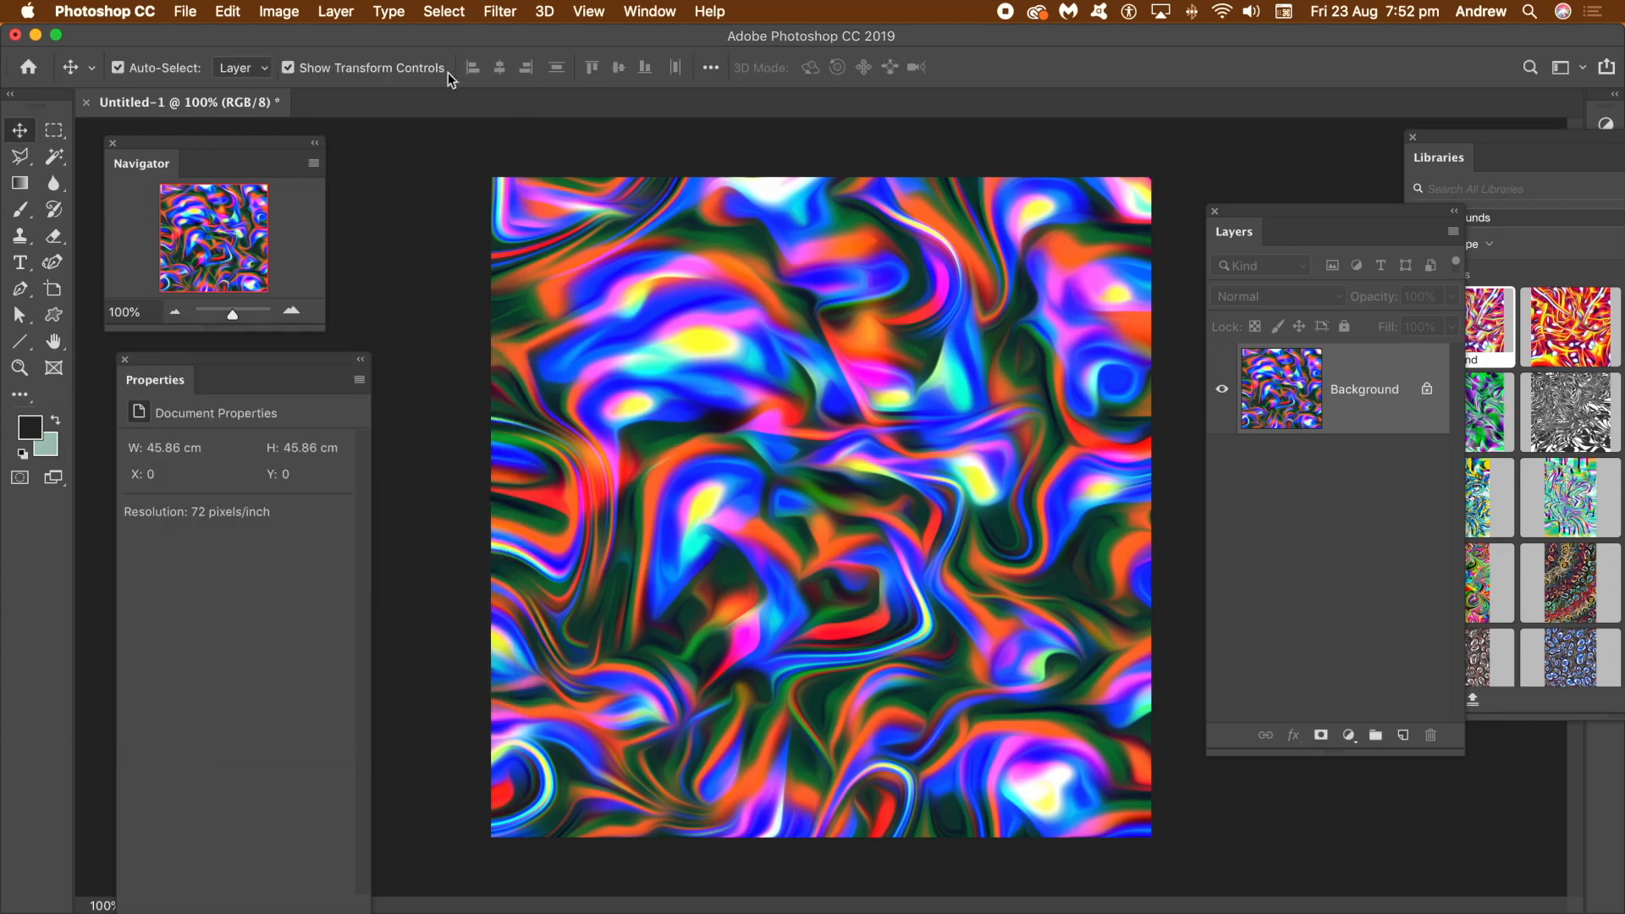
# Preview the Blue Tone abstract profile in Color Lookup, and apply the Gold-Crimson abstract profile to the image
pyautogui.click(285, 12)
pyautogui.moveTo(381, 67)
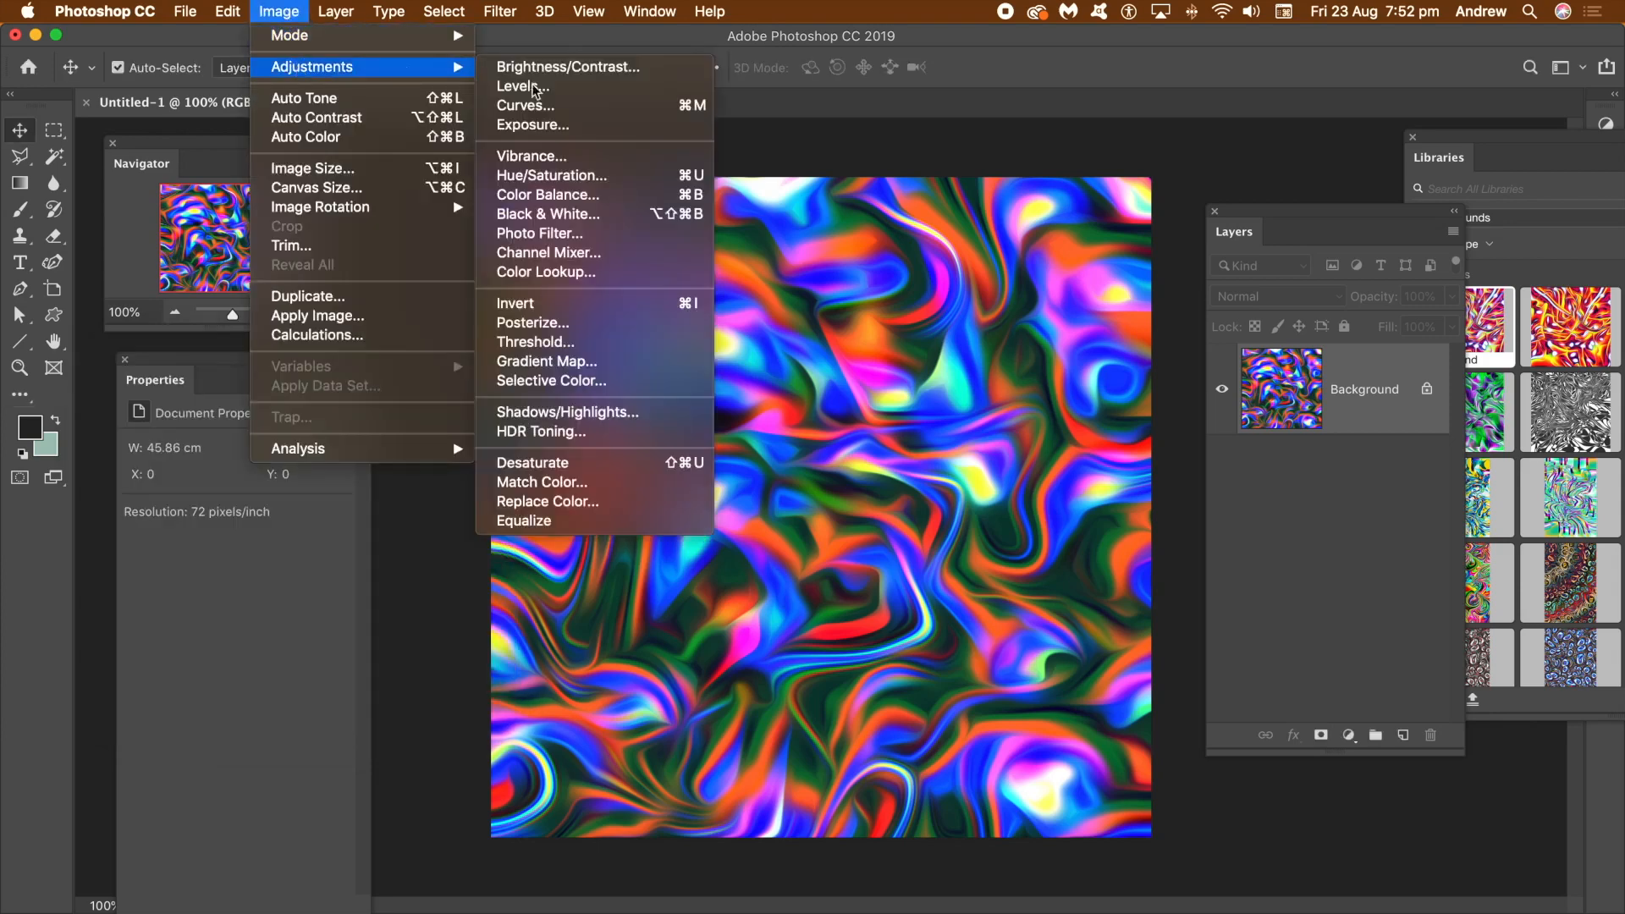
pyautogui.click(556, 273)
pyautogui.click(215, 582)
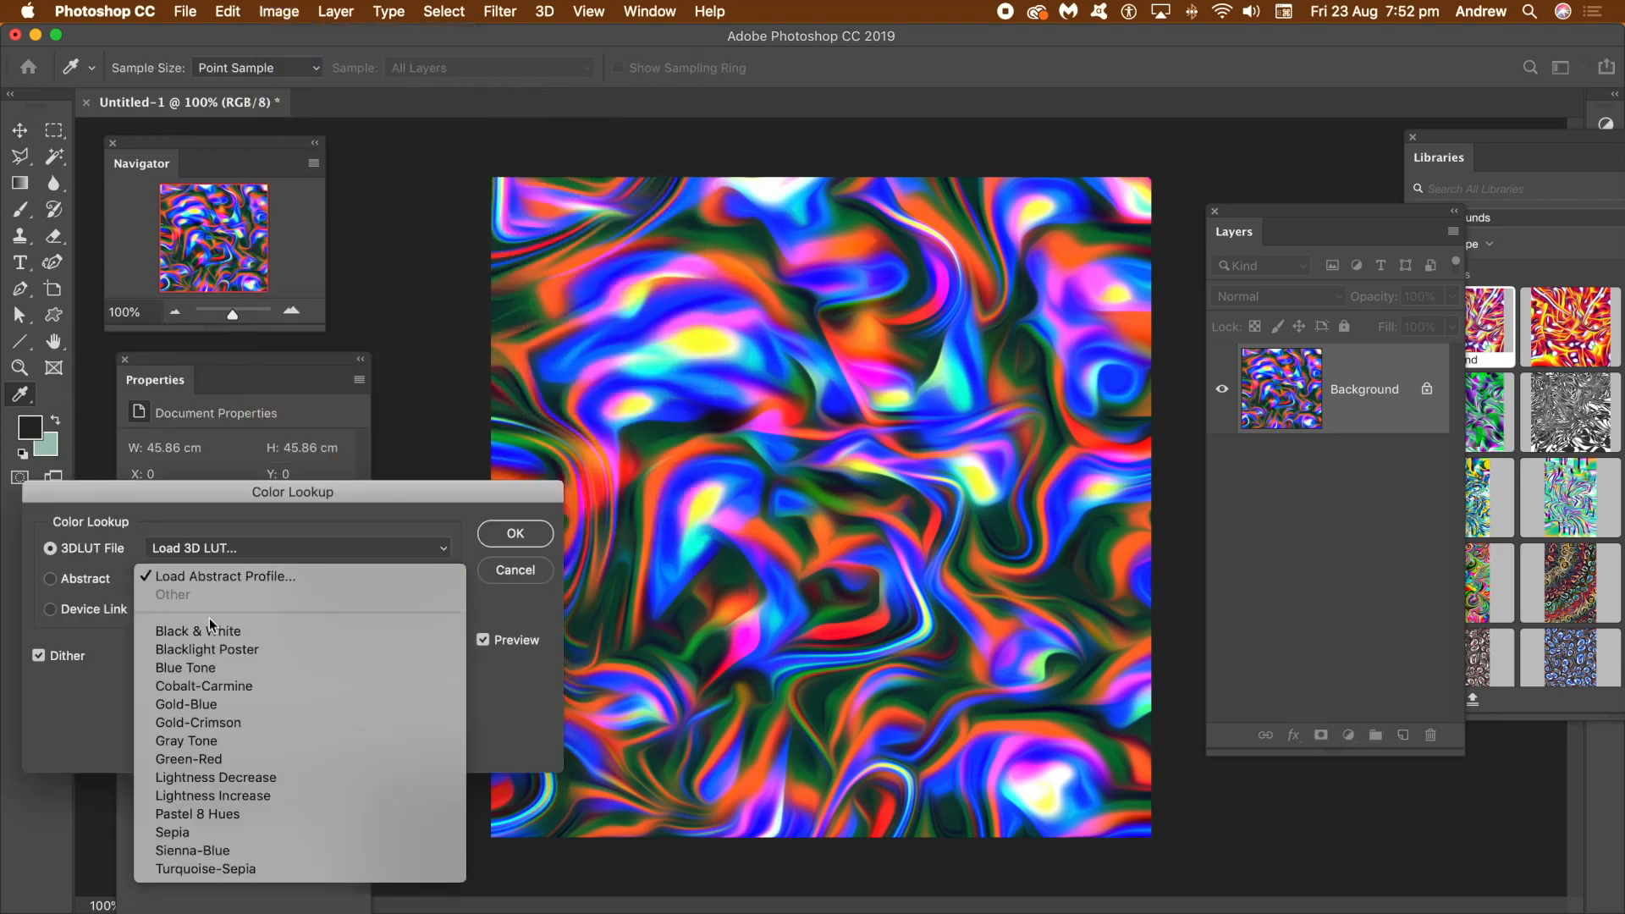
pyautogui.click(218, 667)
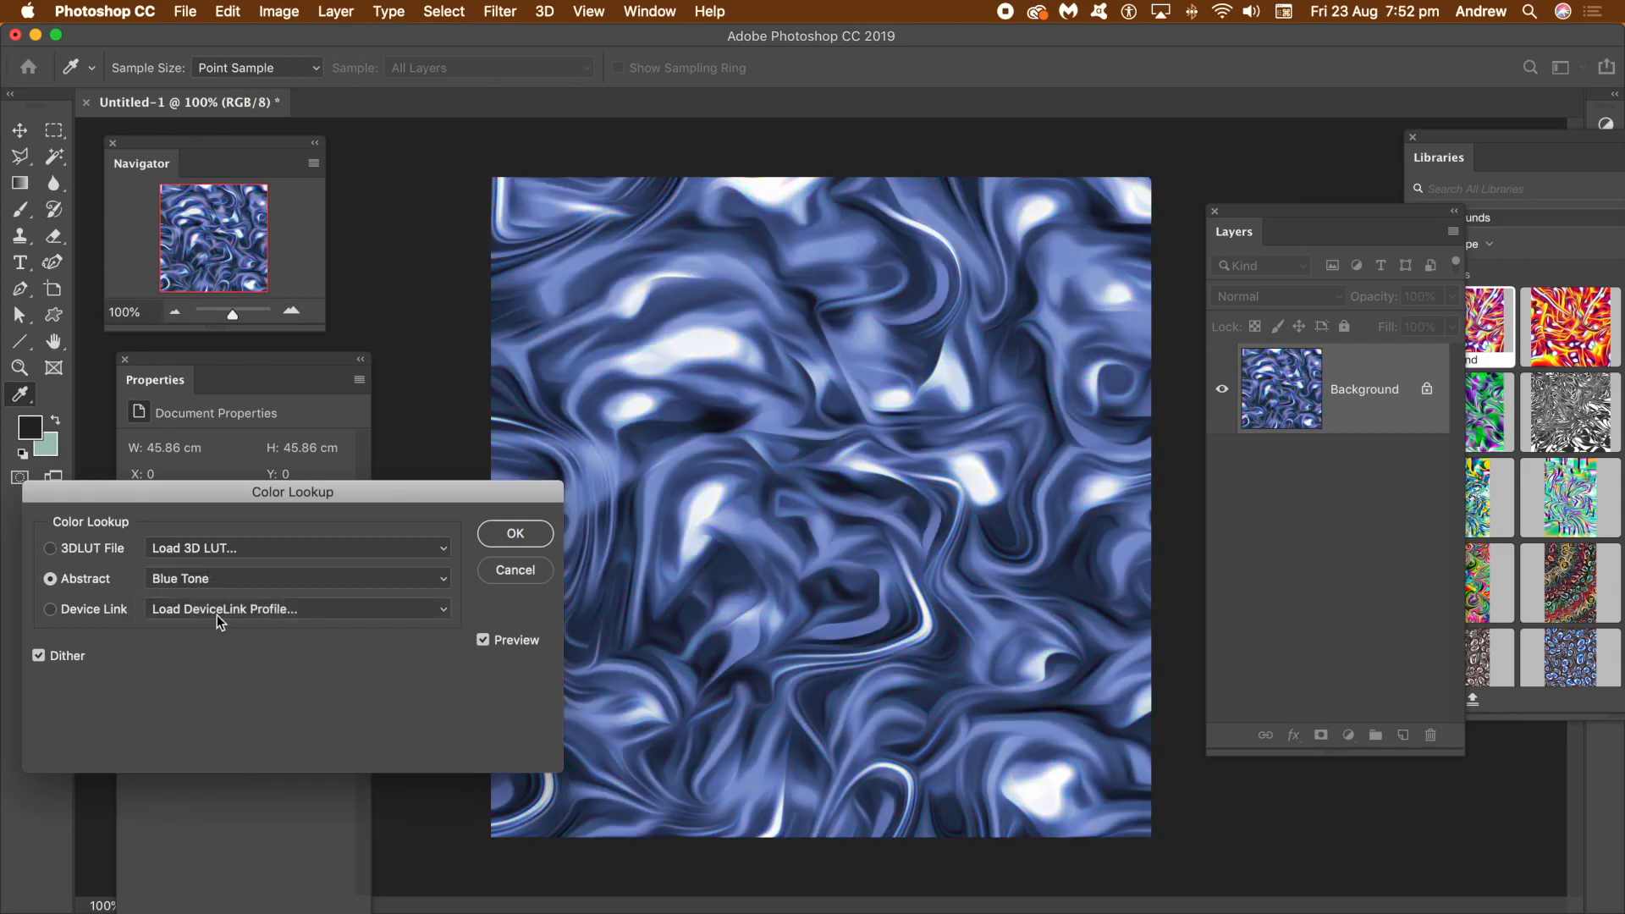
pyautogui.click(213, 578)
pyautogui.click(204, 627)
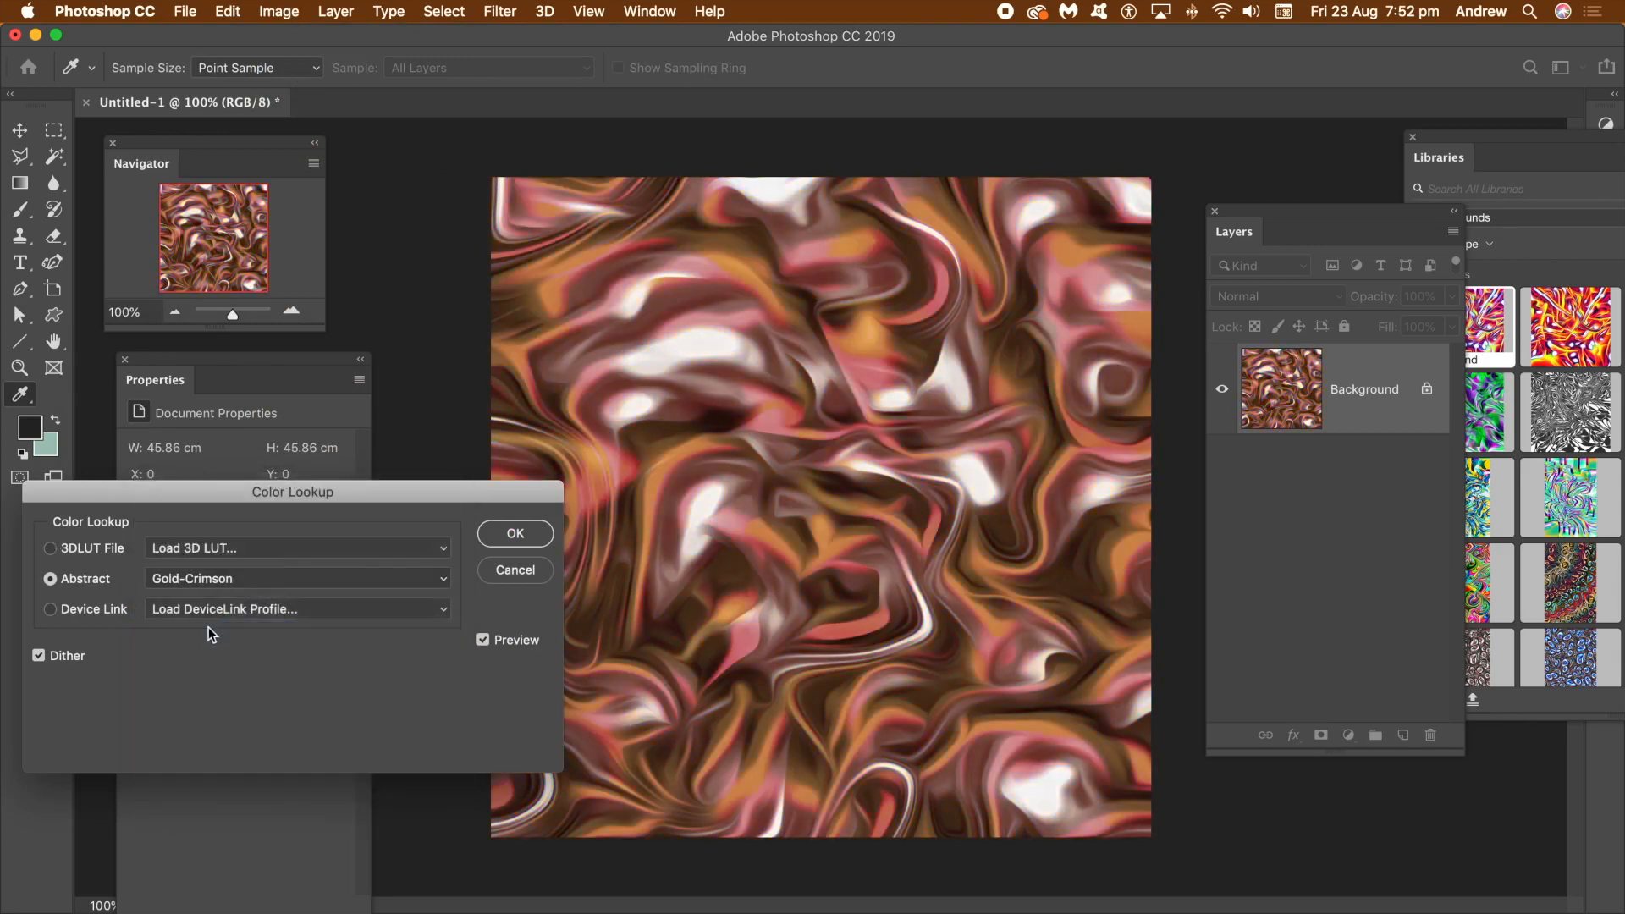
pyautogui.click(514, 533)
pyautogui.press('v')
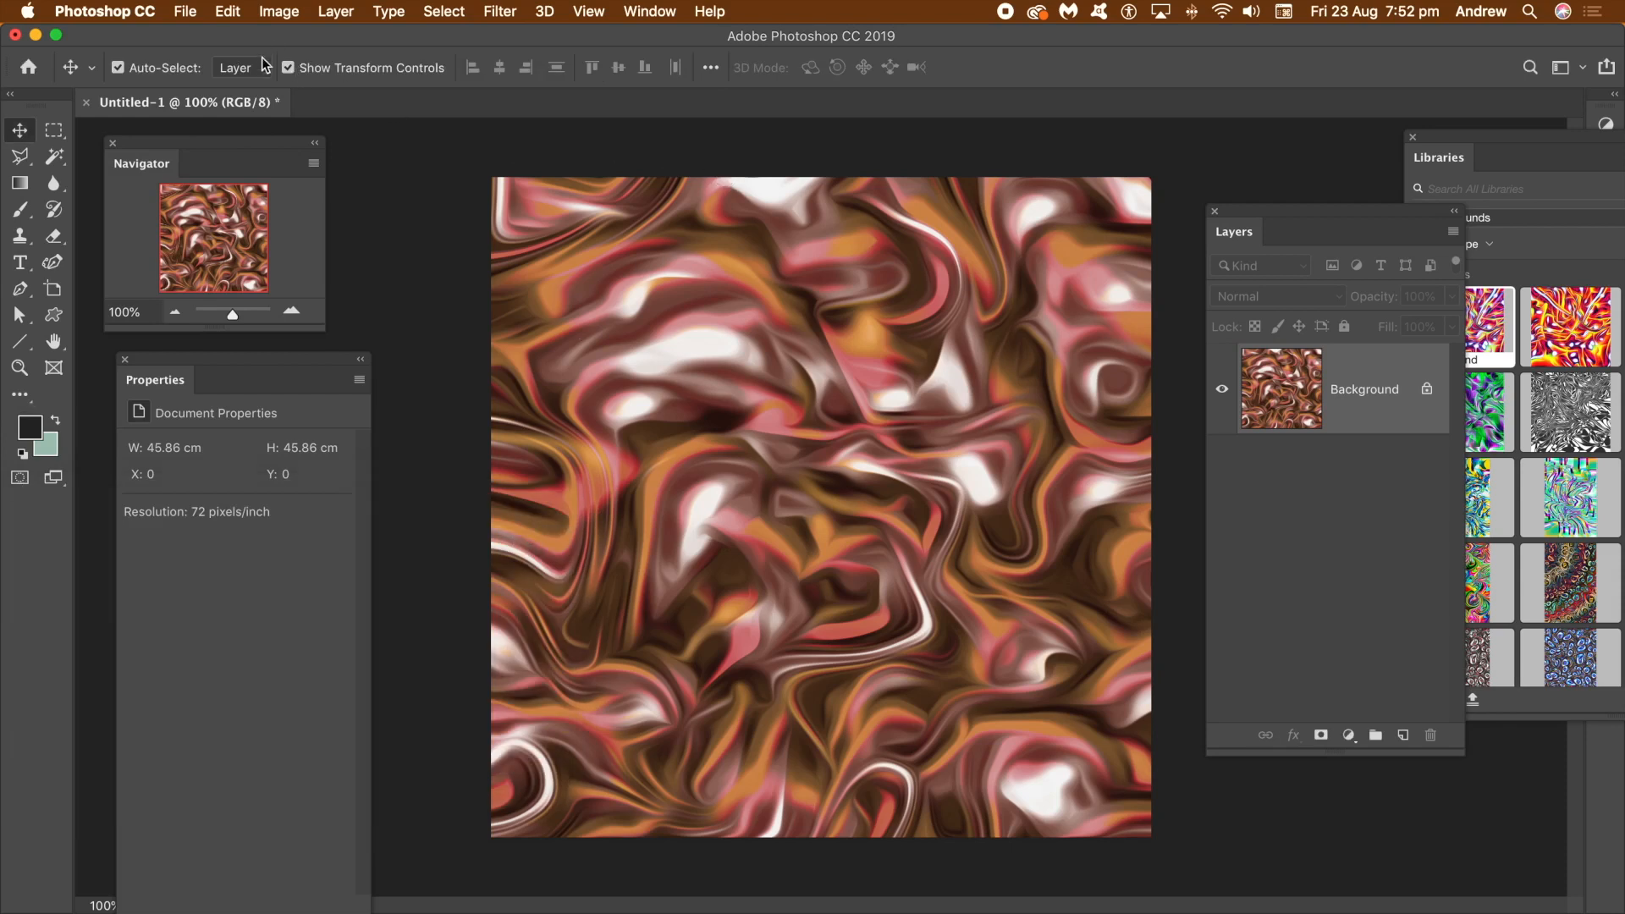
# Intensify the gold-crimson colours with a Vibrance adjustment, raising both vibrance and saturation
pyautogui.click(278, 11)
pyautogui.moveTo(282, 75)
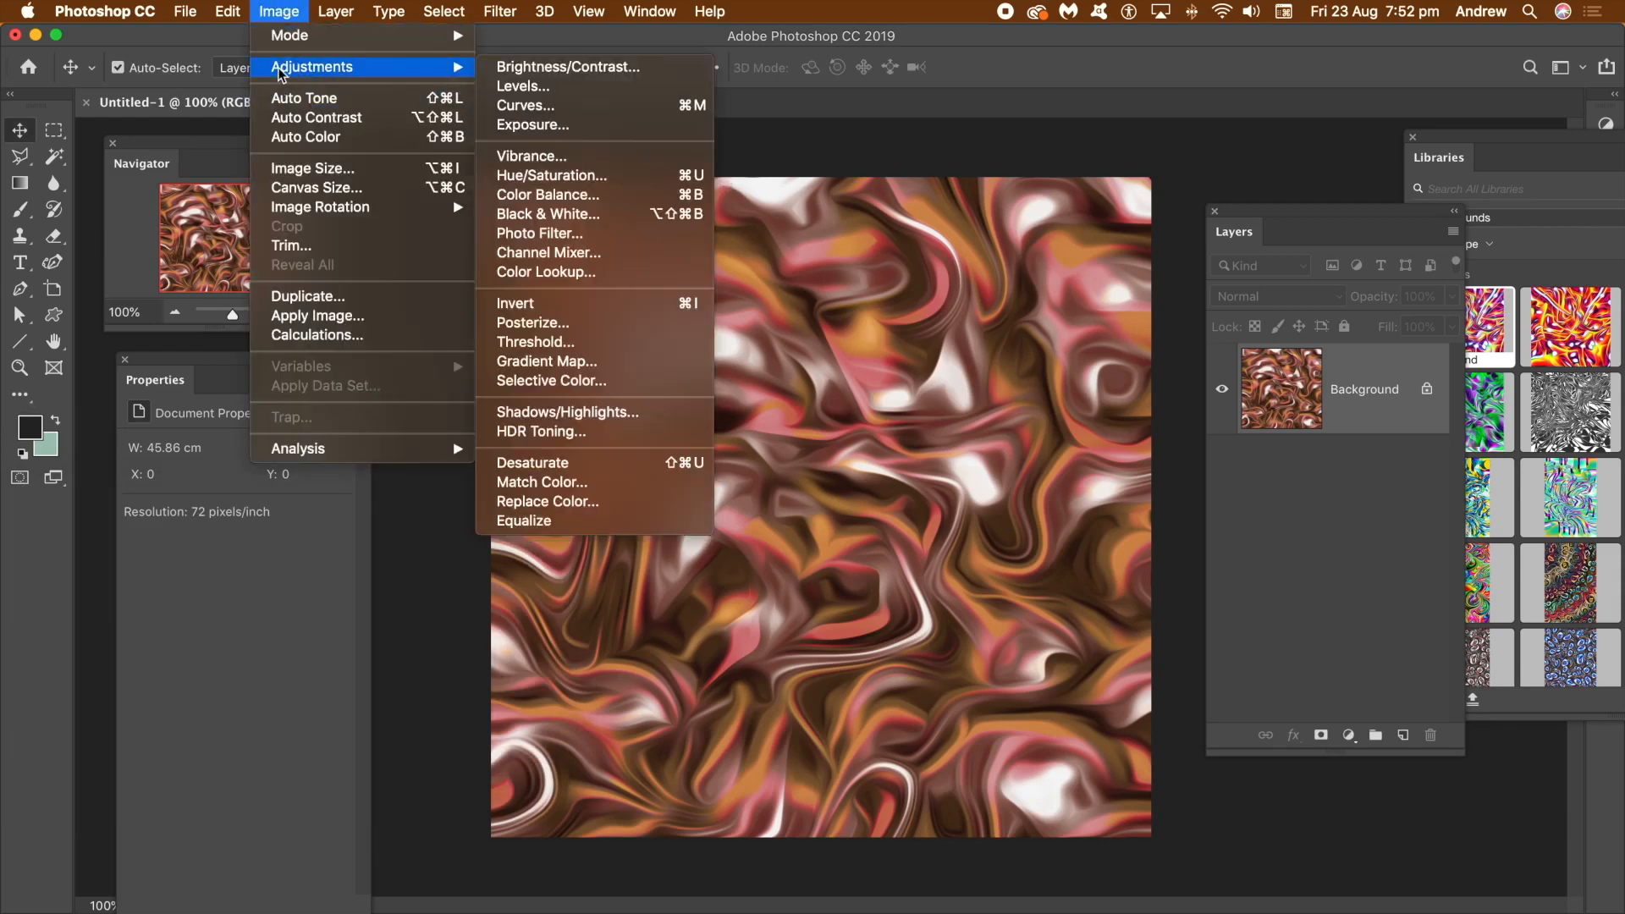
pyautogui.click(540, 157)
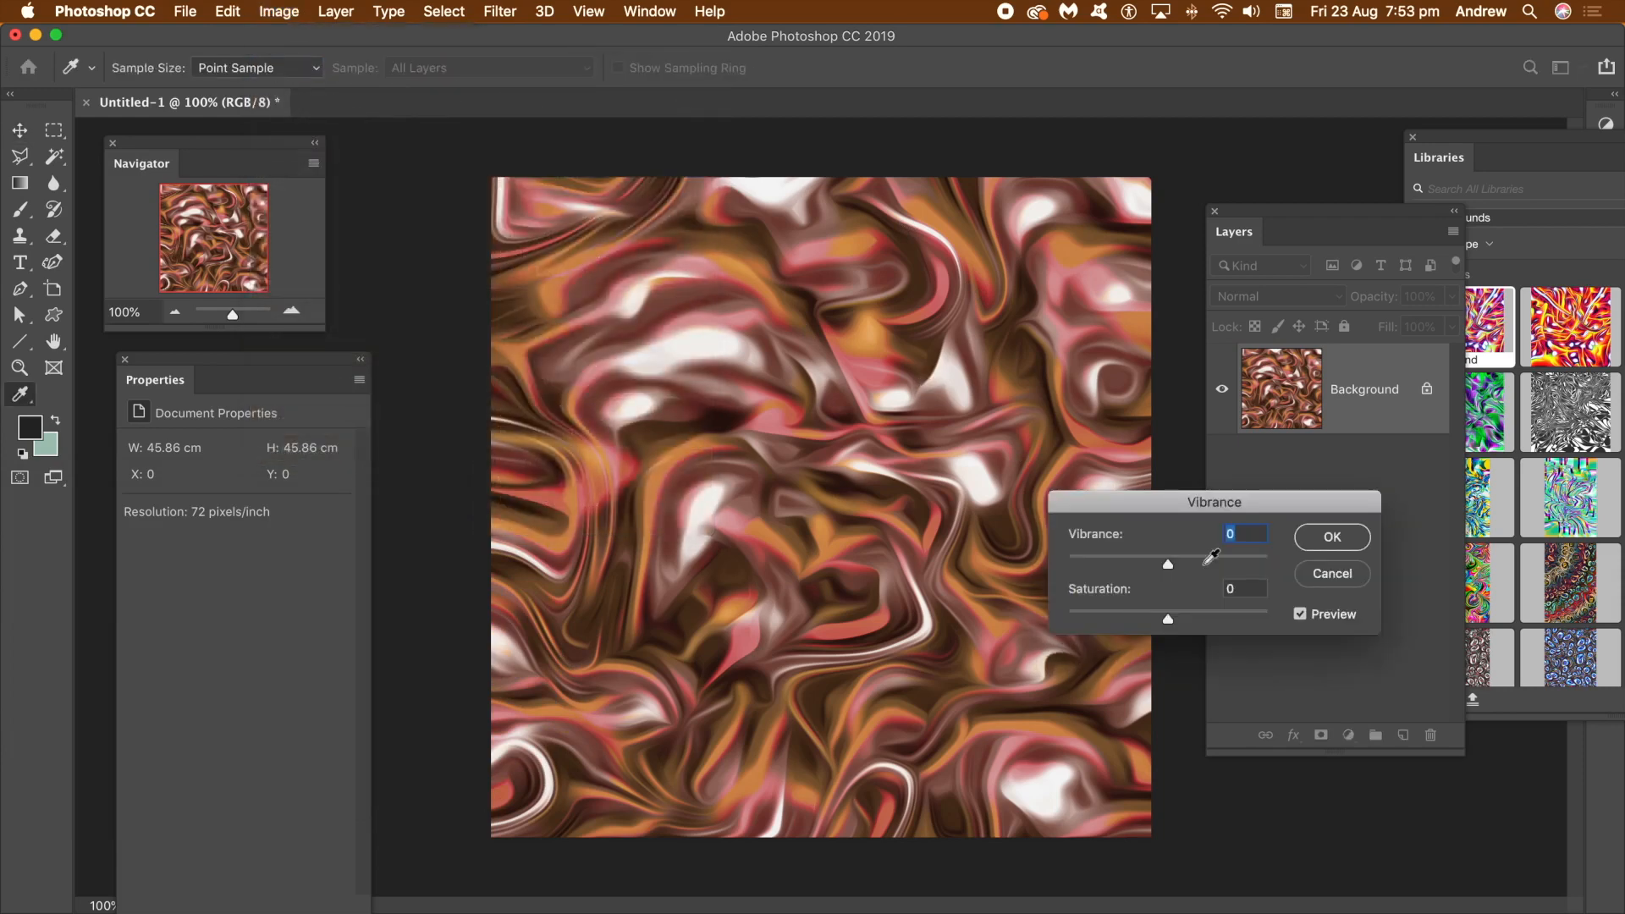
pyautogui.click(1204, 564)
pyautogui.moveTo(1208, 620); pyautogui.dragTo(1229, 620)
pyautogui.click(1332, 536)
pyautogui.press('v')
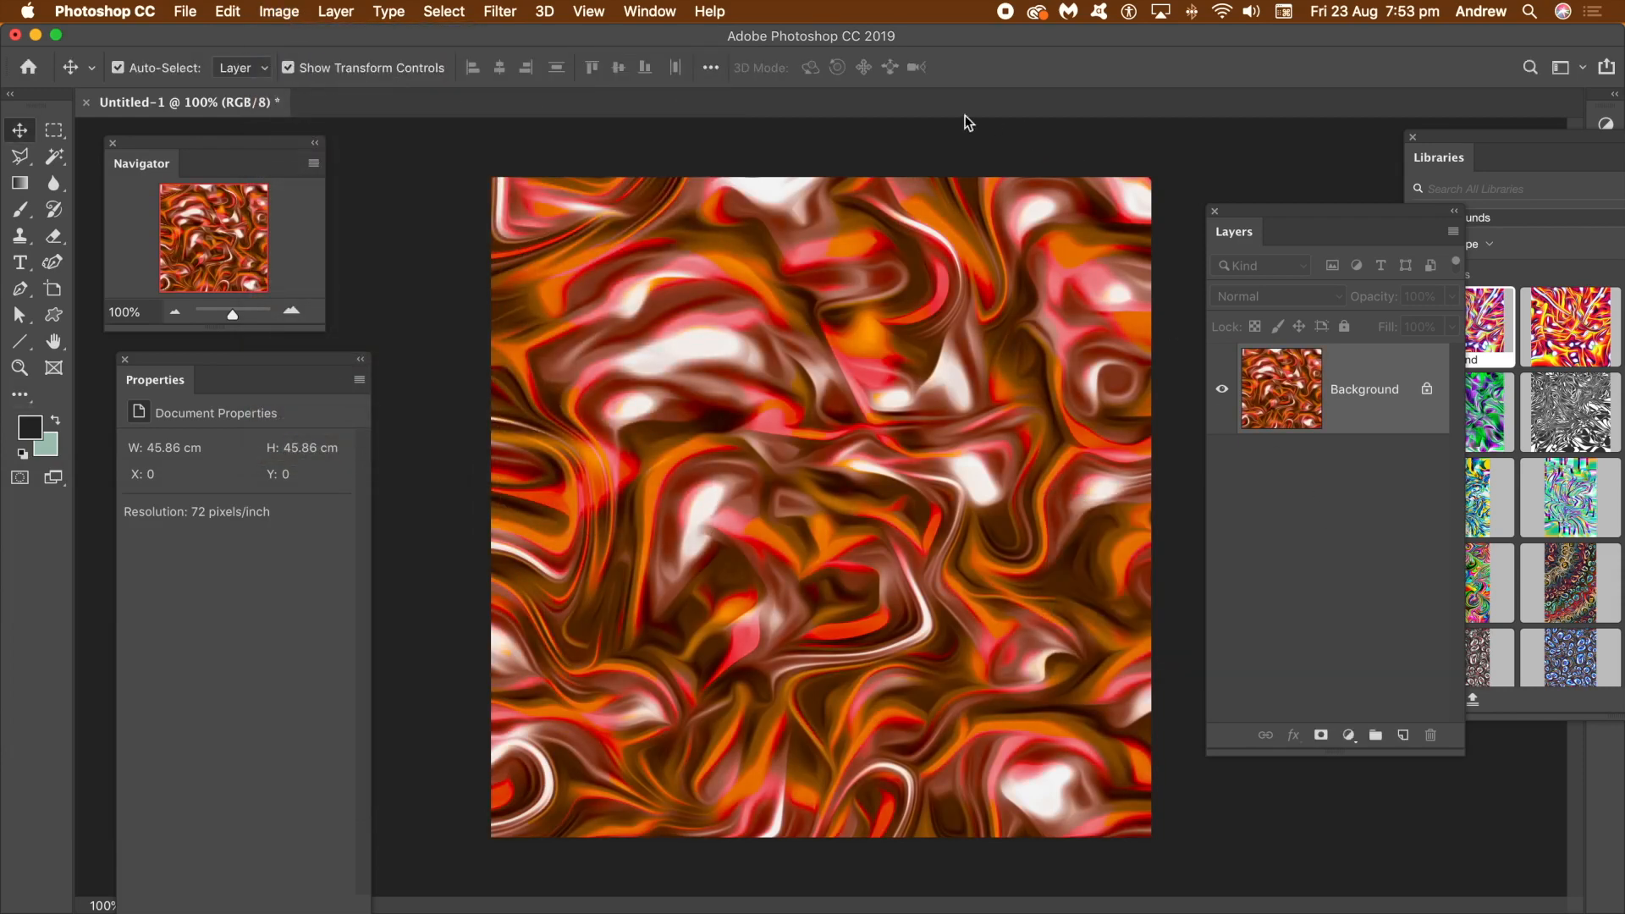